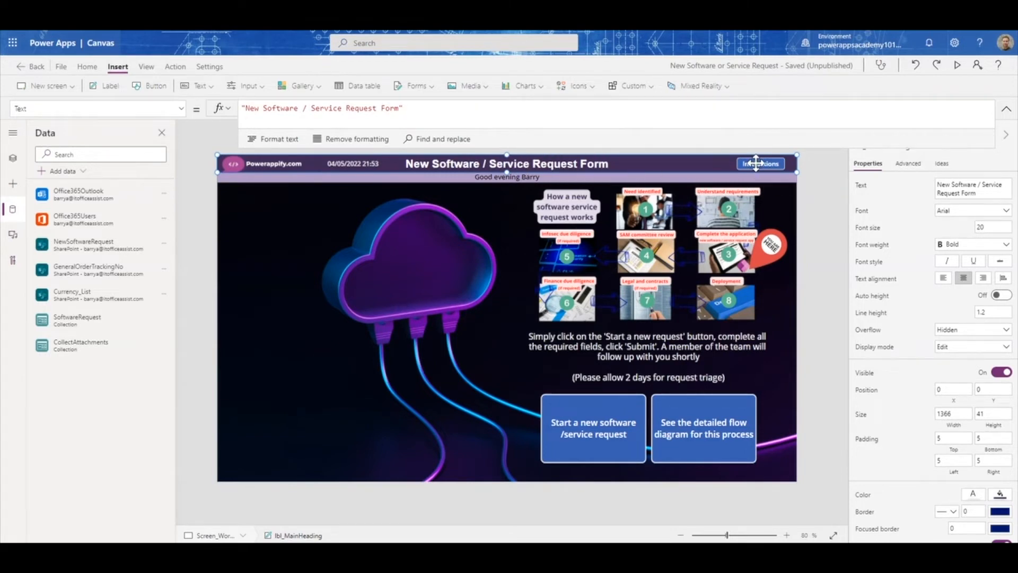
Inspect the formulas behind the Instructions button, the greeting label, the screen background and the process overview image
{"action": "left_click", "coordinate": [731, 188]}
{"action": "left_click", "coordinate": [761, 164]}
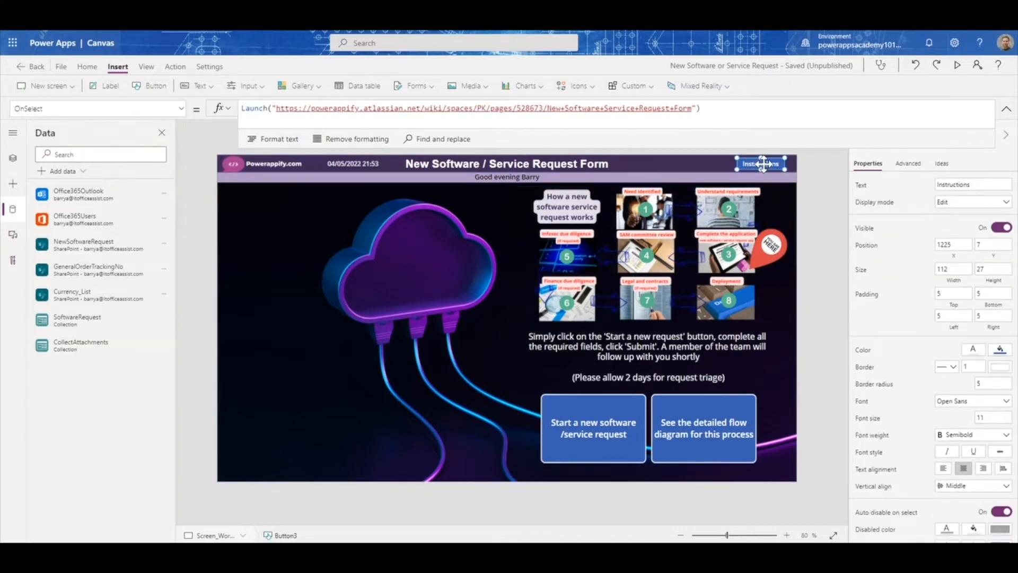
{"action": "left_click", "coordinate": [525, 177]}
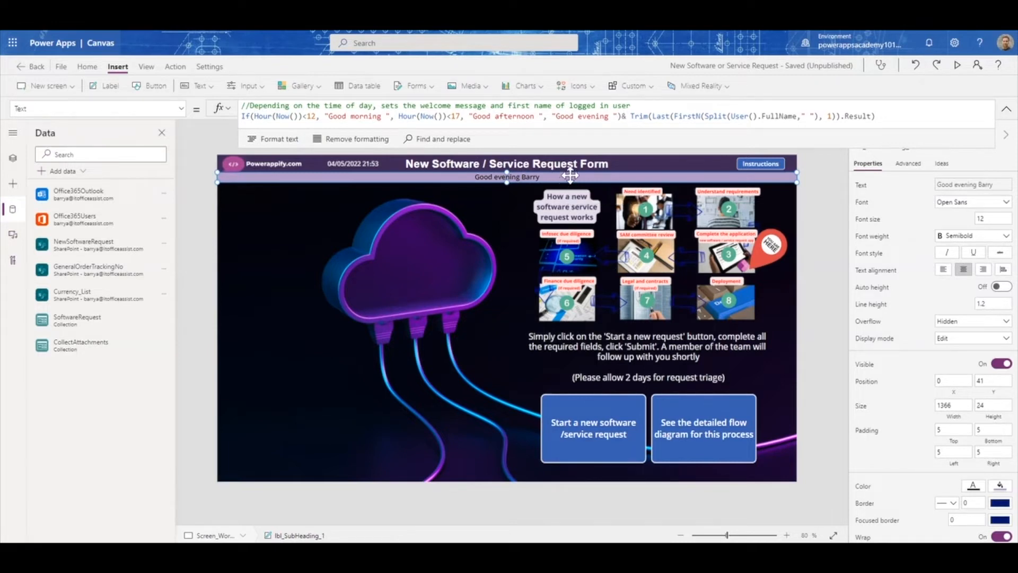
{"action": "left_click", "coordinate": [508, 244]}
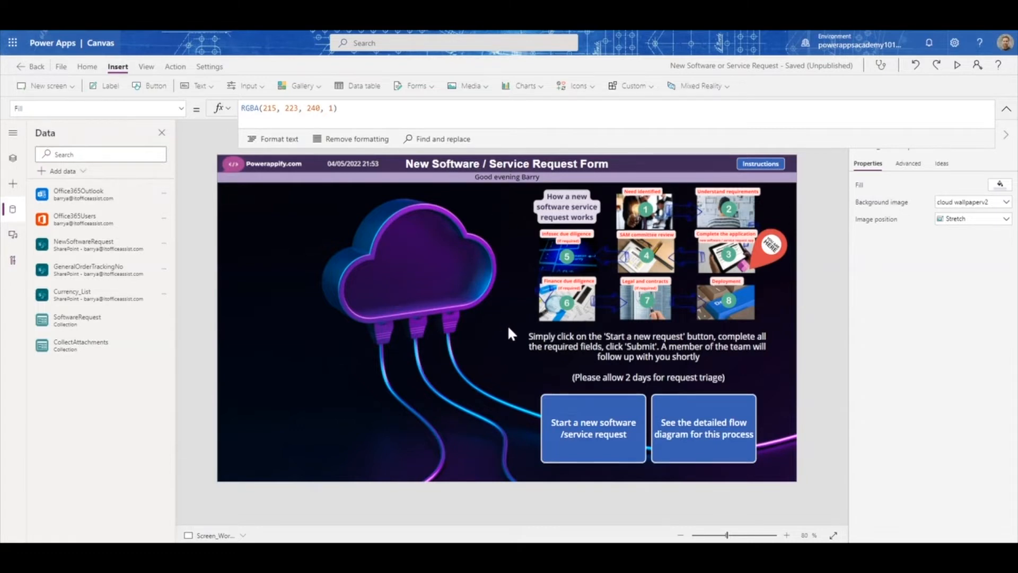
{"action": "left_click", "coordinate": [705, 264]}
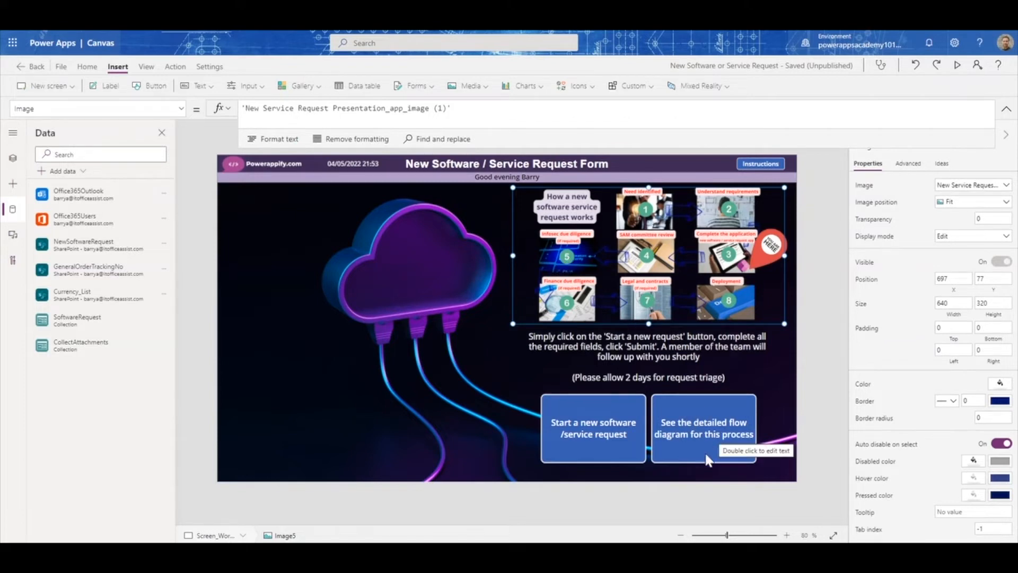
Inspect the detailed flow diagram button's OnSelect formula, run the button and look through the process diagram page it launches
{"action": "left_click", "coordinate": [698, 428]}
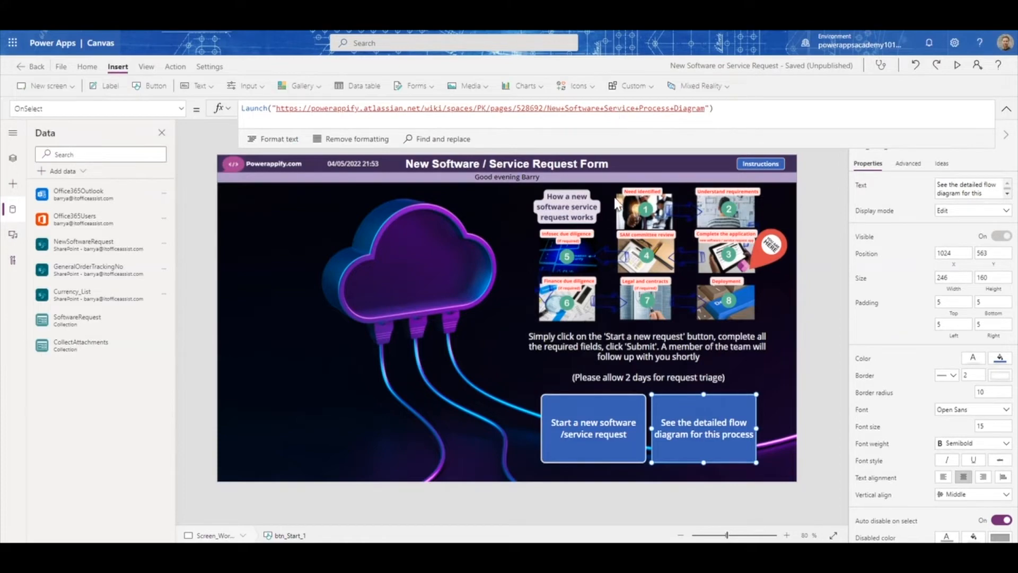
{"action": "left_click", "coordinate": [718, 439], "text": "alt"}
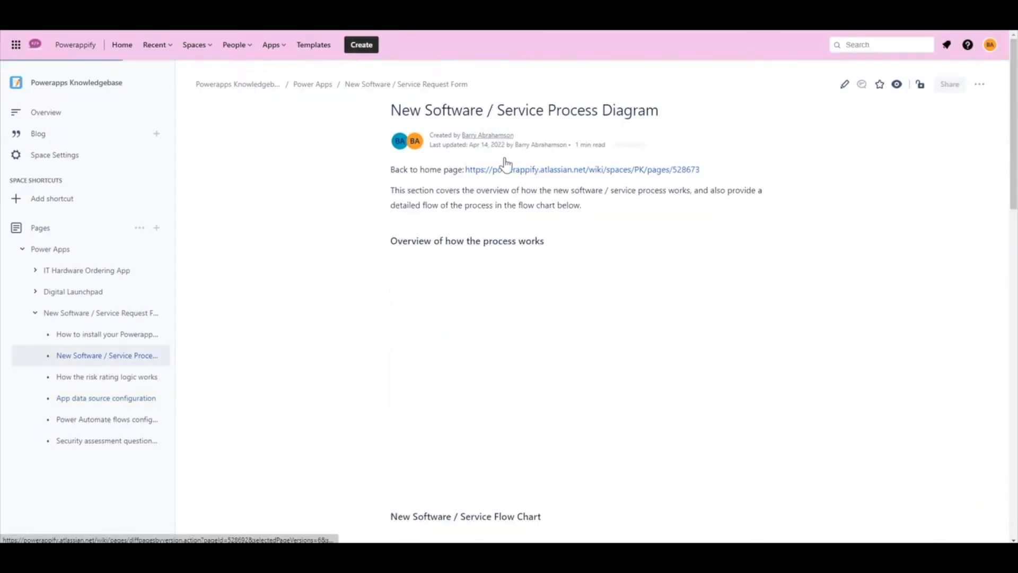
{"action": "scroll", "coordinate": [788, 262], "scroll_direction": "down", "scroll_amount": 15}
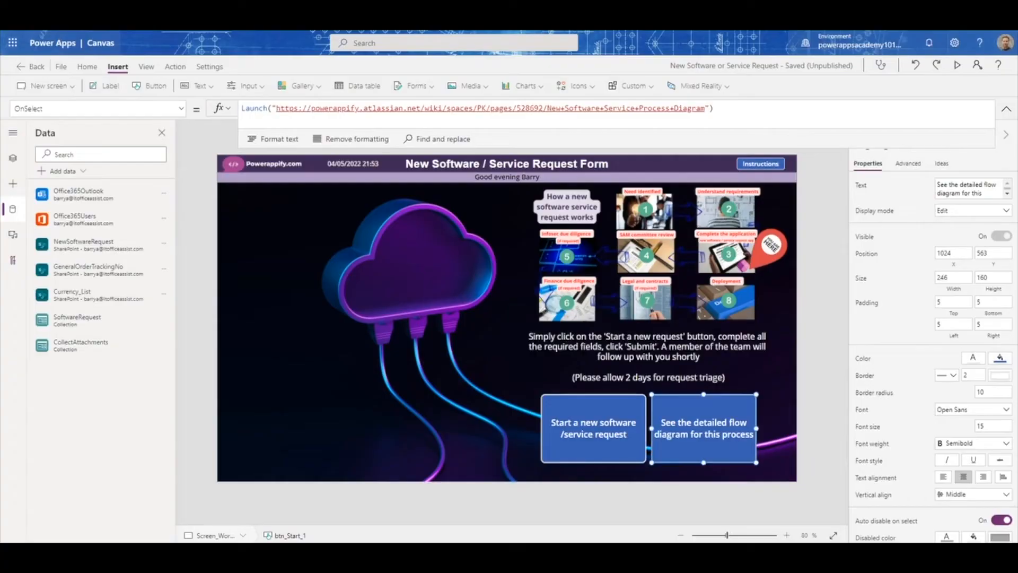
Examine the complete OnSelect formula of the "Start a new software /service request" button in an enlarged formula area
{"action": "left_click", "coordinate": [587, 424]}
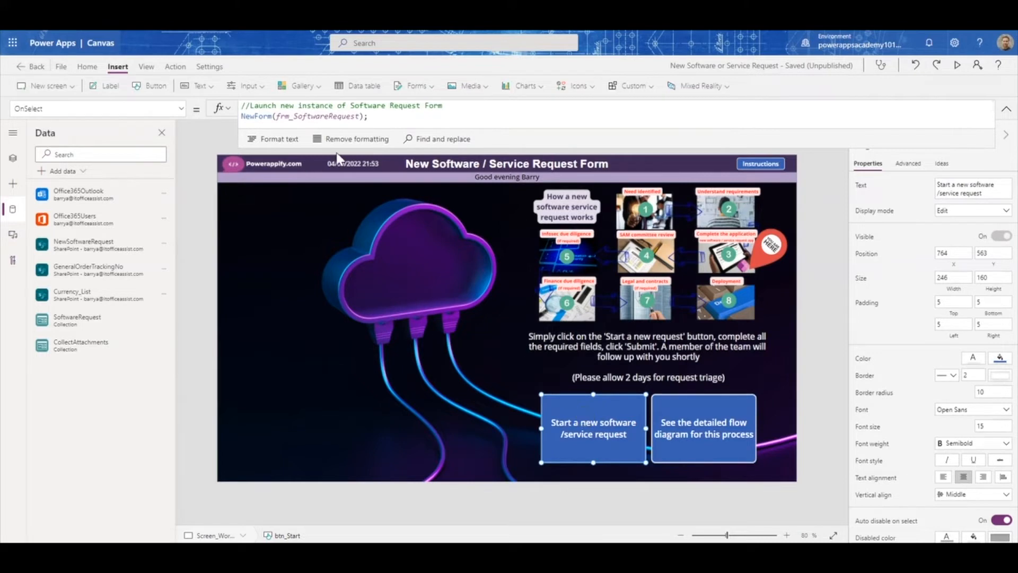
{"action": "left_click_drag", "start_coordinate": [338, 145], "coordinate": [356, 227]}
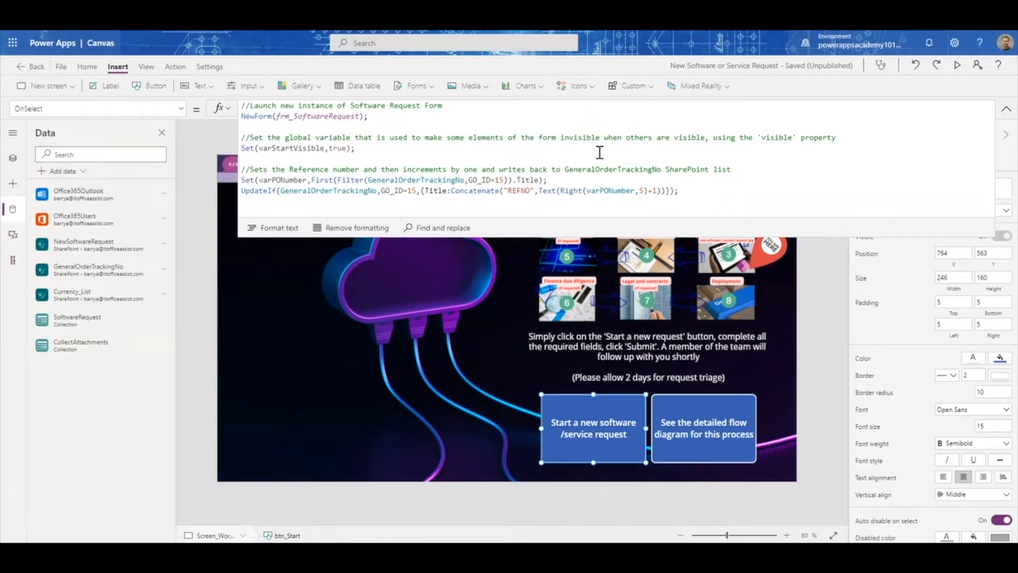
Show the Visible property formula of the start request button and collapse the enlarged formula area
{"action": "left_click", "coordinate": [181, 108]}
{"action": "left_click_drag", "start_coordinate": [181, 210], "coordinate": [189, 292]}
{"action": "left_click", "coordinate": [109, 267]}
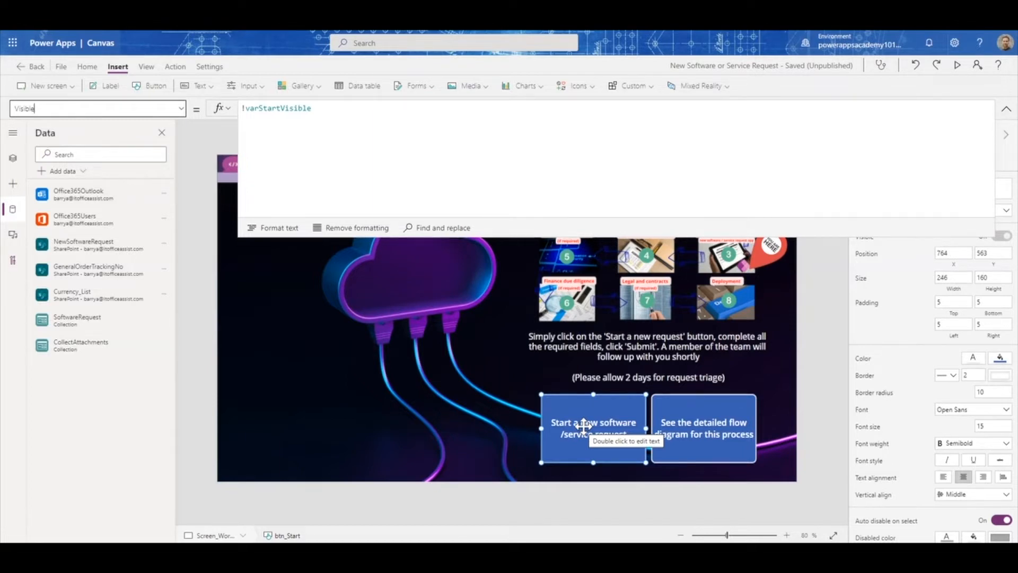
{"action": "left_click", "coordinate": [1006, 112]}
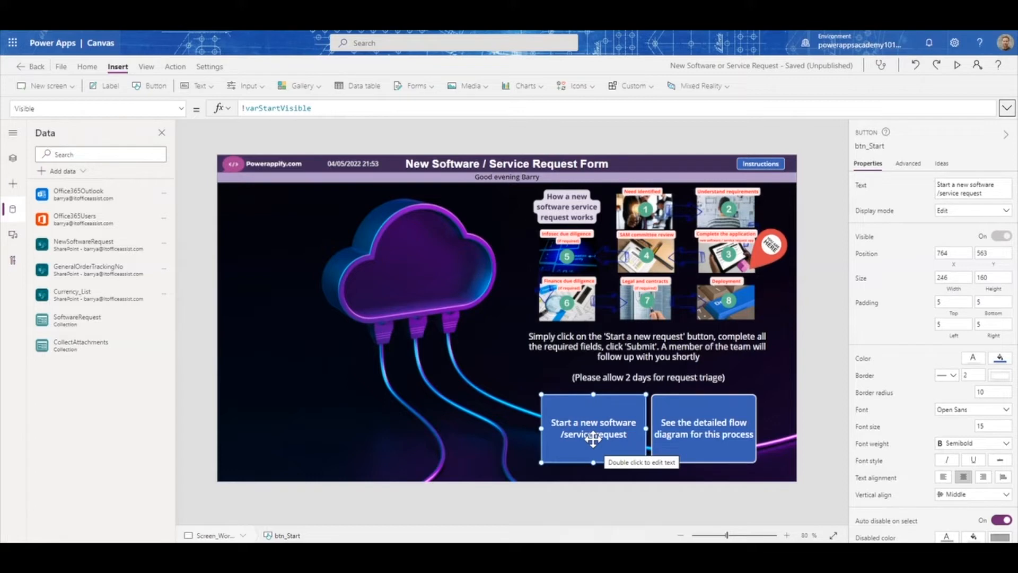
Run the "Start a new software /service request" button directly in the editor to bring up the request form
{"action": "key", "text": "alt"}
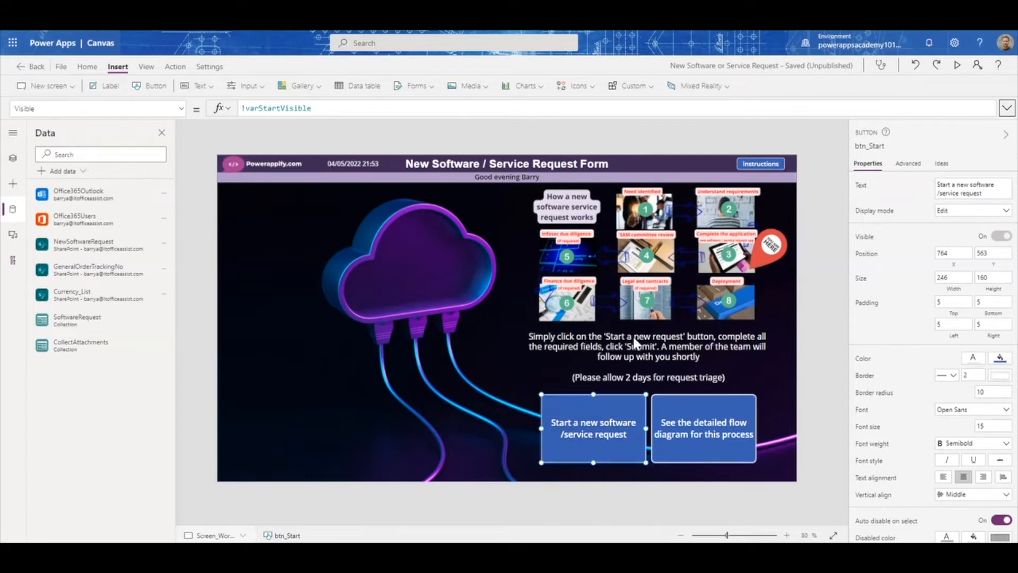
{"action": "key", "text": "alt"}
{"action": "left_click", "coordinate": [599, 438], "text": "alt"}
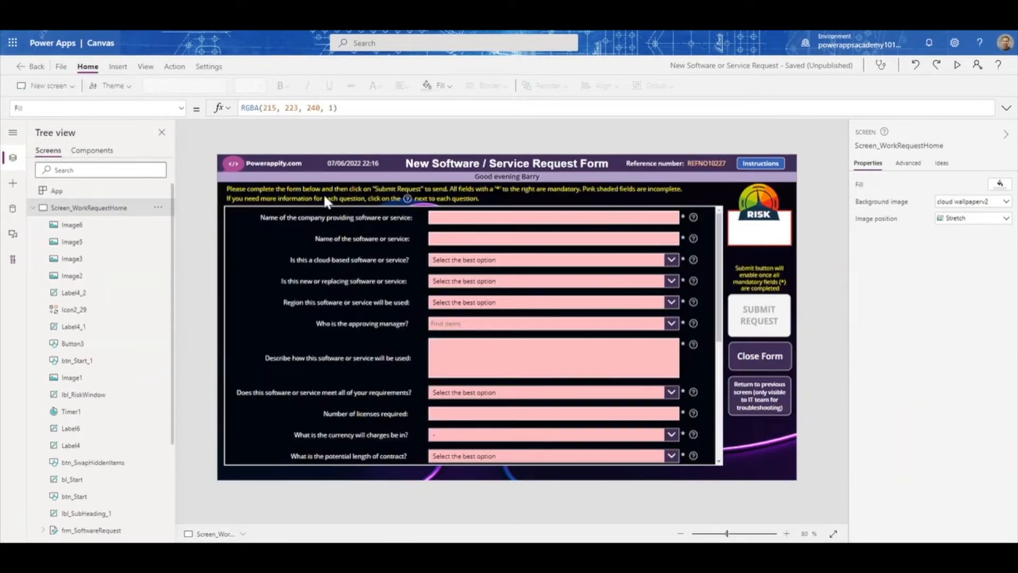
Select the software request form on the canvas and show the form types that can be inserted
{"action": "left_click", "coordinate": [224, 246]}
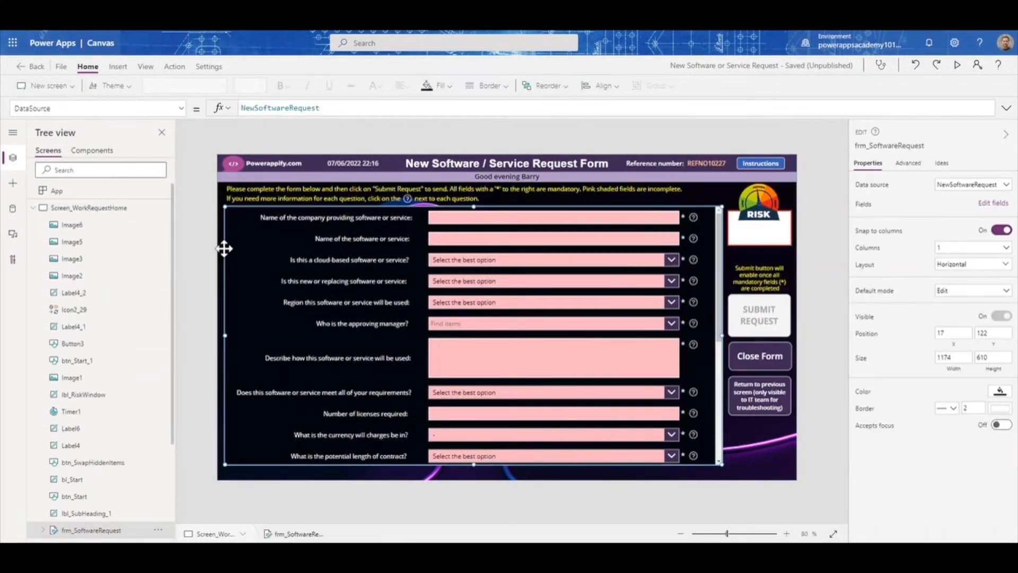
{"action": "left_click", "coordinate": [120, 68]}
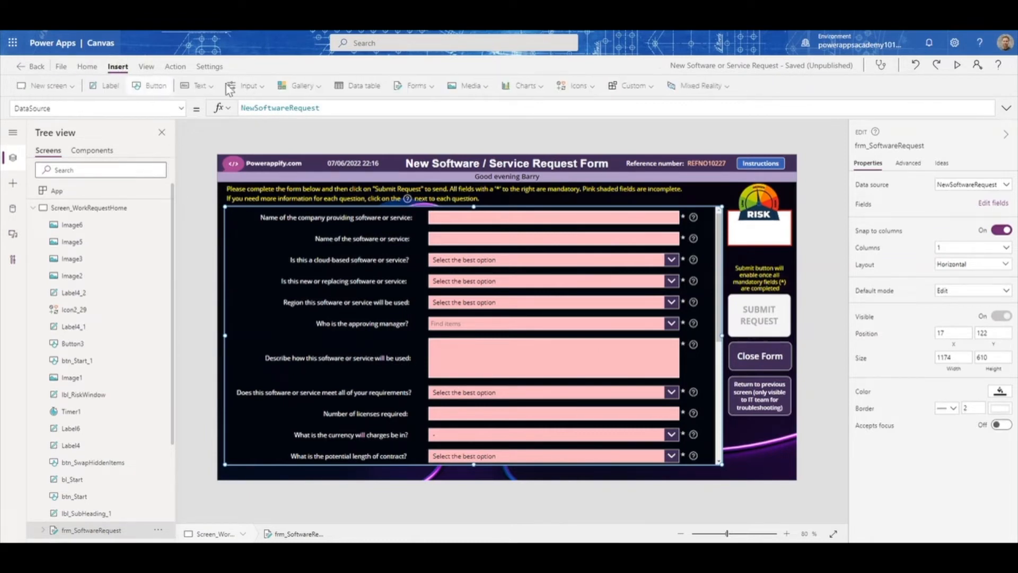
{"action": "left_click", "coordinate": [432, 87]}
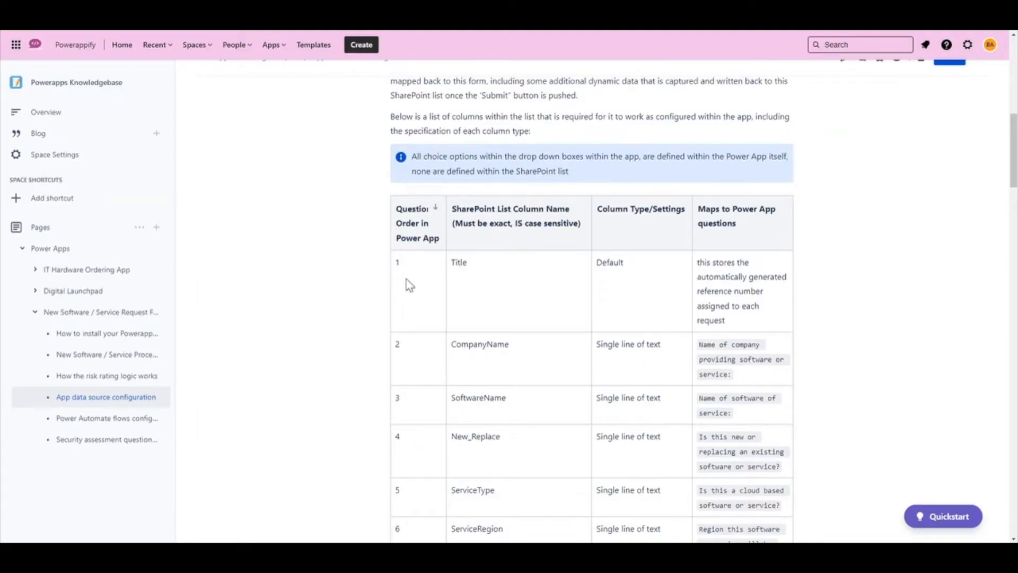
Look through the SharePoint column table on the knowledge base's "App data source configuration" page and return to its beginning
{"action": "scroll", "coordinate": [433, 448], "scroll_direction": "down", "scroll_amount": 1}
{"action": "scroll", "coordinate": [433, 445], "scroll_direction": "down", "scroll_amount": 20}
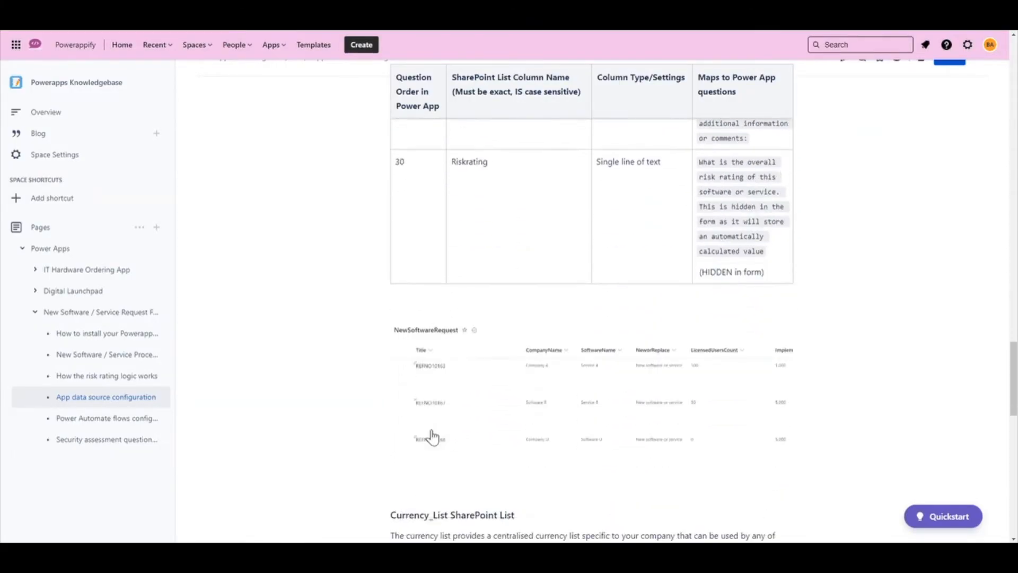
{"action": "scroll", "coordinate": [714, 218], "scroll_direction": "up", "scroll_amount": 20}
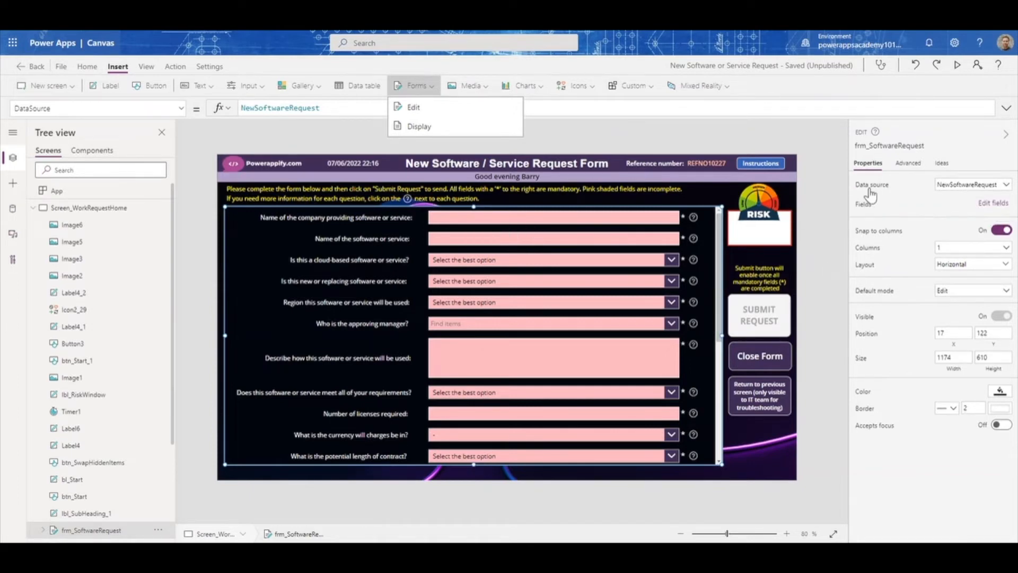
Review the request form's full list of fields, close it and select the data card of the cloud-based question
{"action": "left_click", "coordinate": [990, 206]}
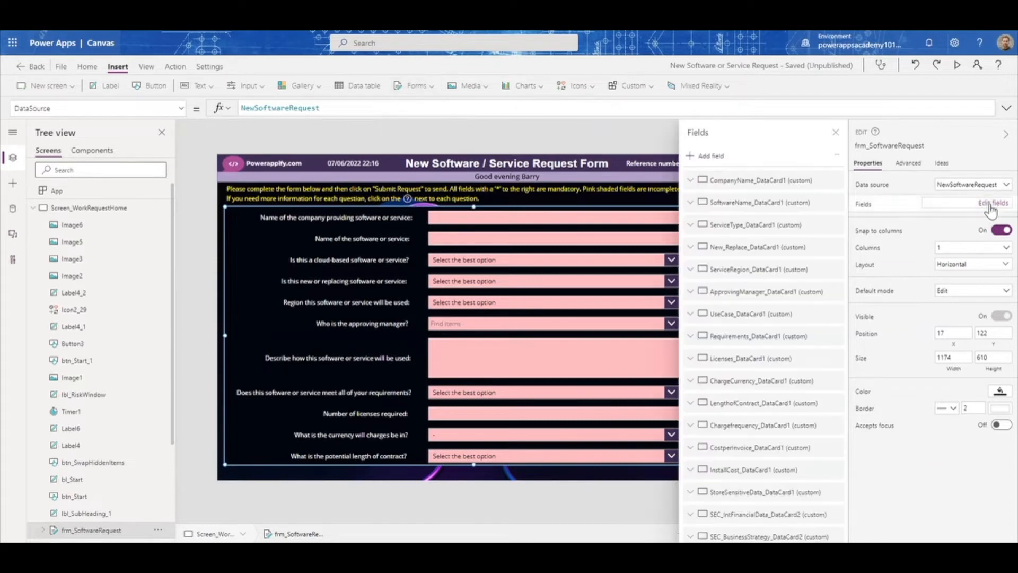
{"action": "scroll", "coordinate": [764, 223], "scroll_direction": "down", "scroll_amount": 6}
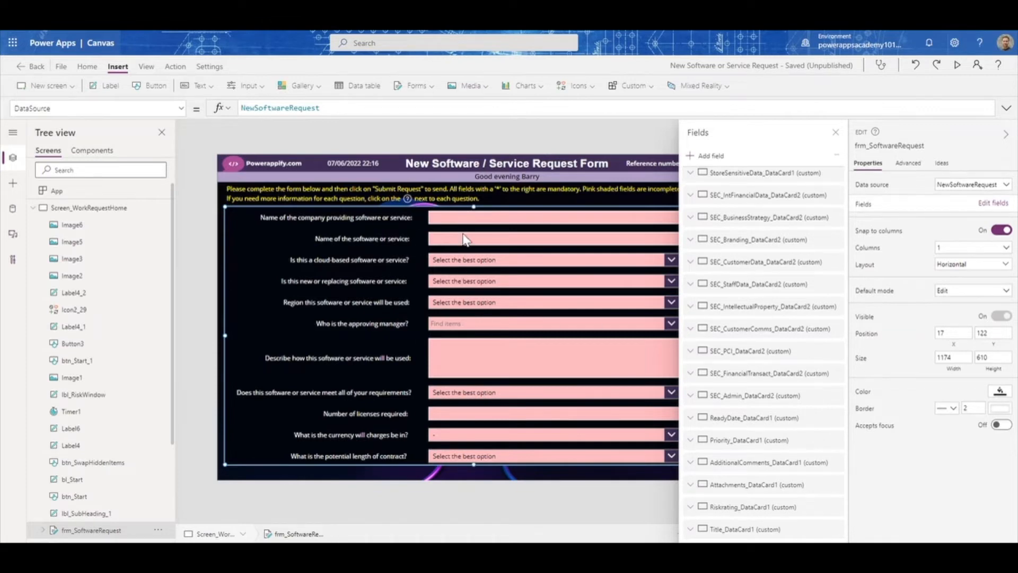
{"action": "left_click", "coordinate": [836, 132]}
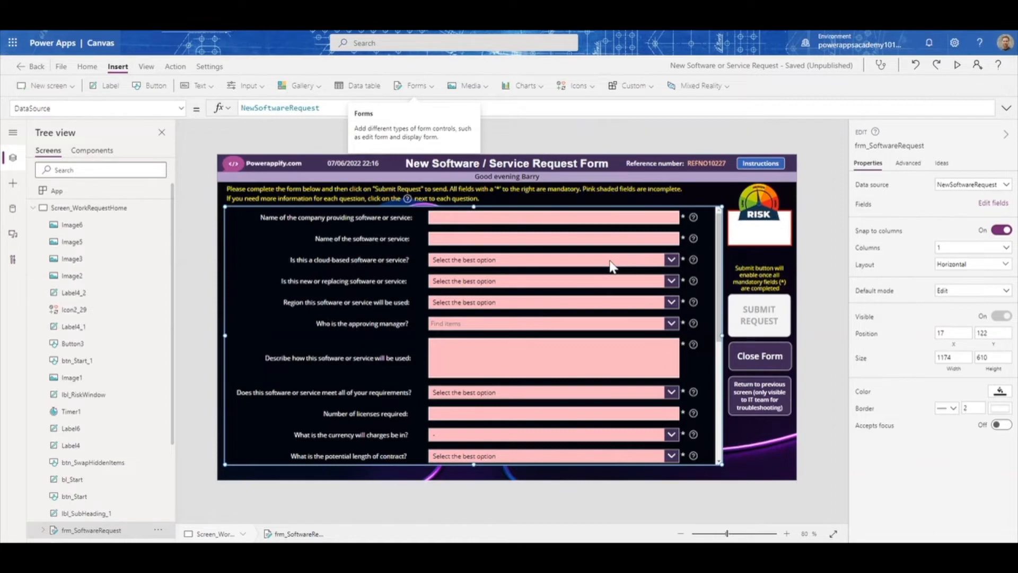
{"action": "left_click", "coordinate": [240, 259]}
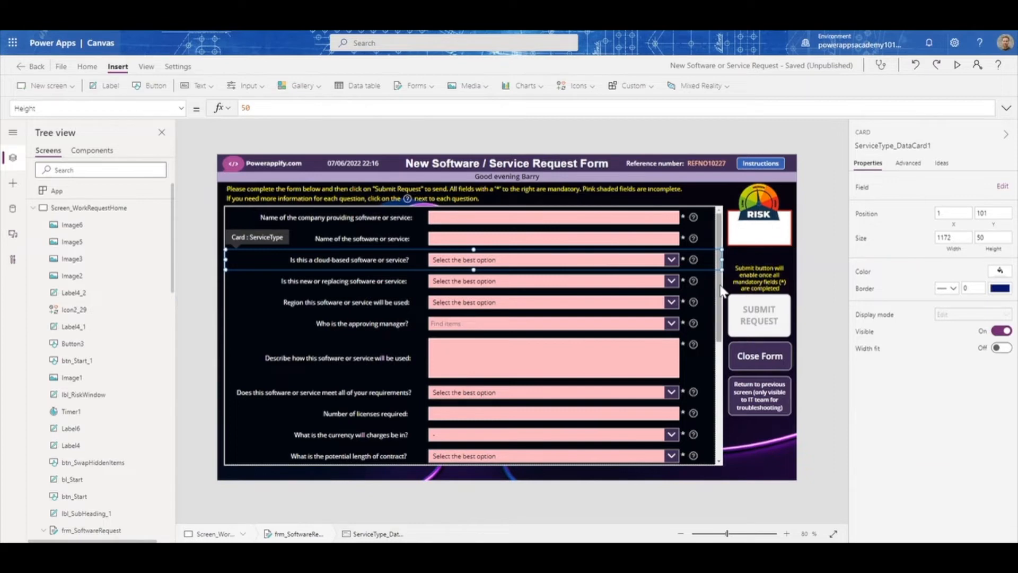
{"action": "left_click_drag", "start_coordinate": [721, 291], "coordinate": [720, 258]}
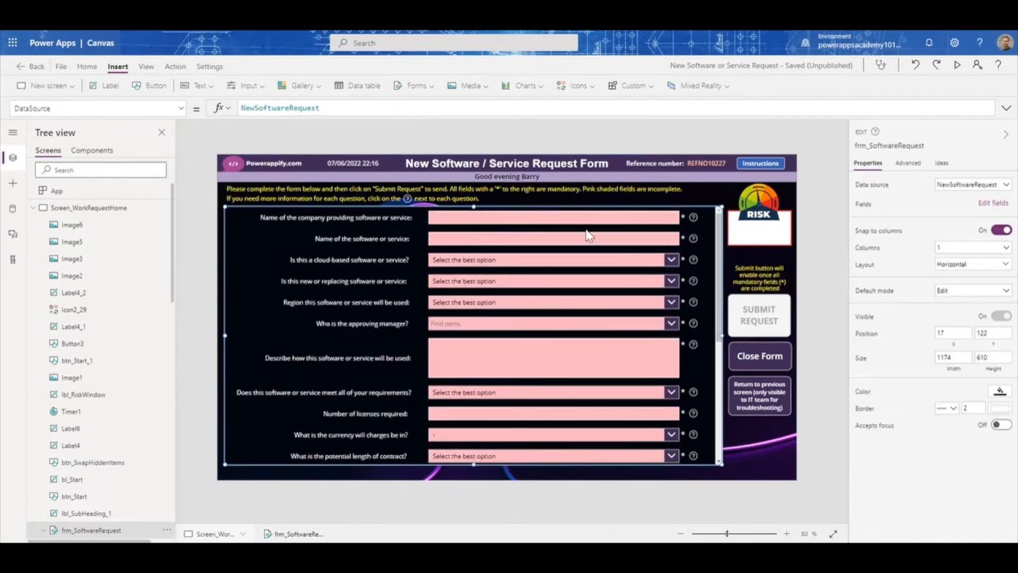
Show the Fill formula of the company name text input and look over the shading of the form's other fields
{"action": "left_click", "coordinate": [479, 219]}
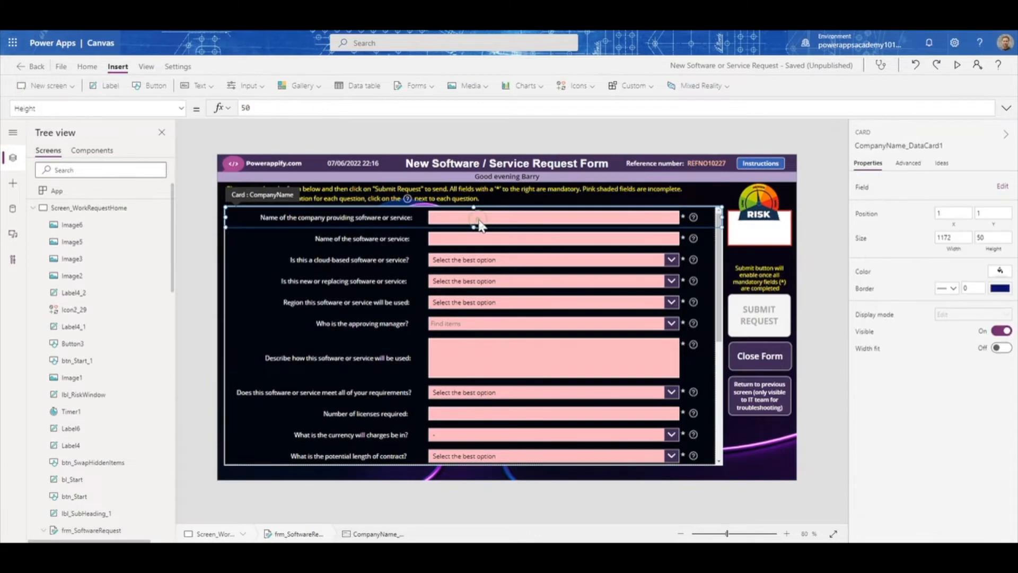
{"action": "left_click", "coordinate": [480, 219]}
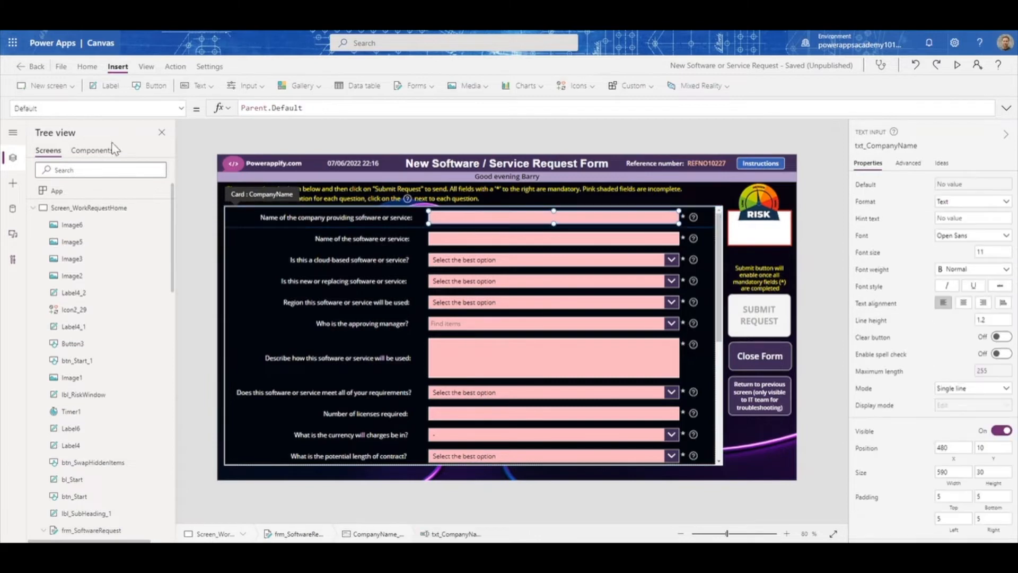
{"action": "left_click", "coordinate": [182, 110]}
{"action": "left_click_drag", "start_coordinate": [180, 145], "coordinate": [180, 186]}
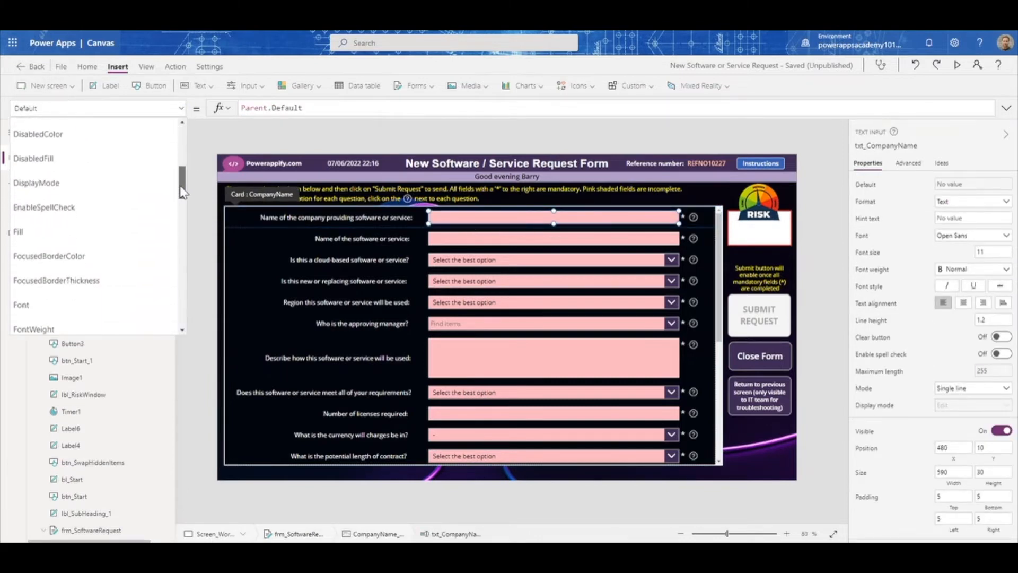
{"action": "left_click", "coordinate": [93, 232]}
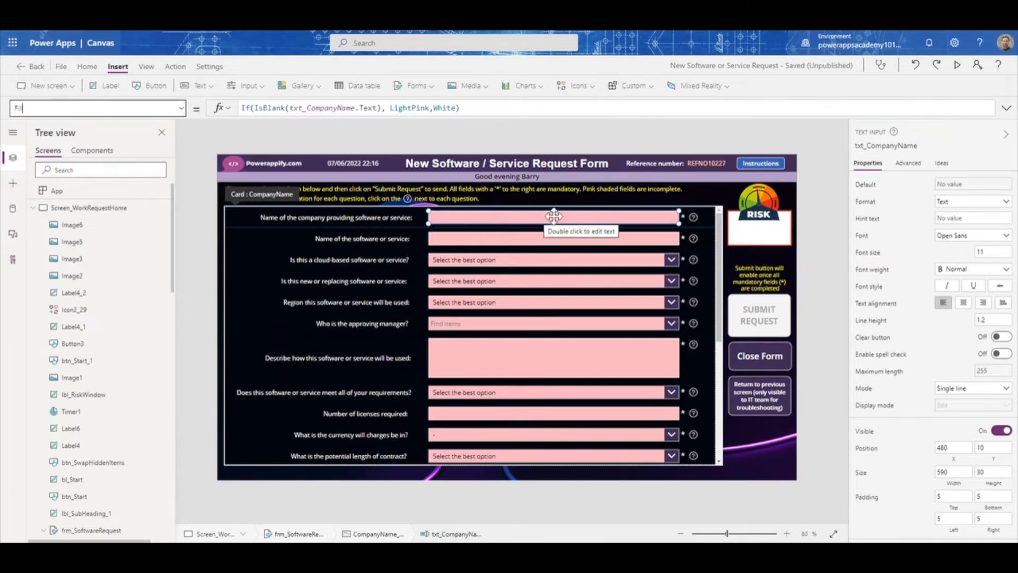
{"action": "scroll", "coordinate": [570, 318], "scroll_direction": "down", "scroll_amount": 5}
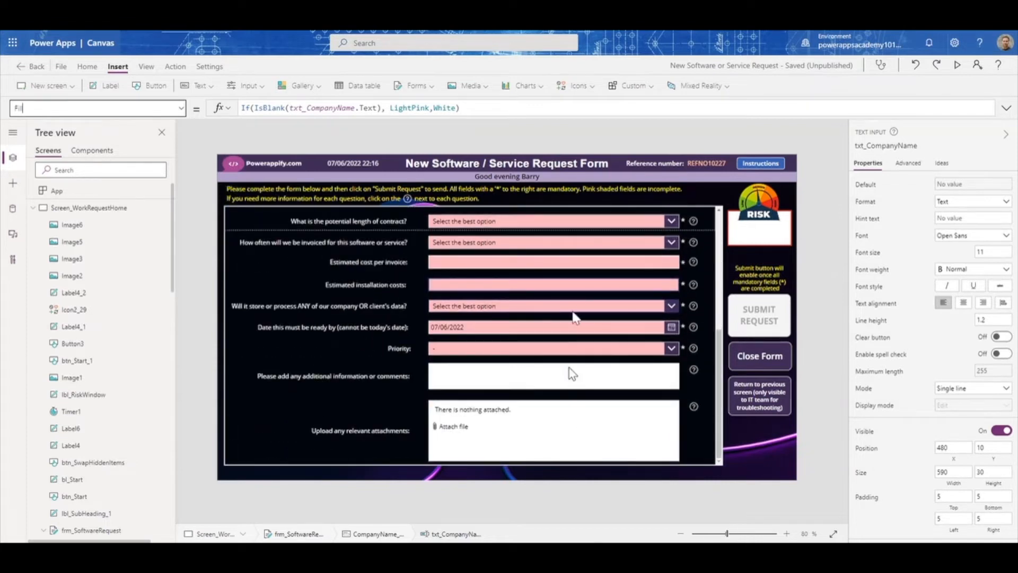
{"action": "scroll", "coordinate": [578, 294], "scroll_direction": "up", "scroll_amount": 5}
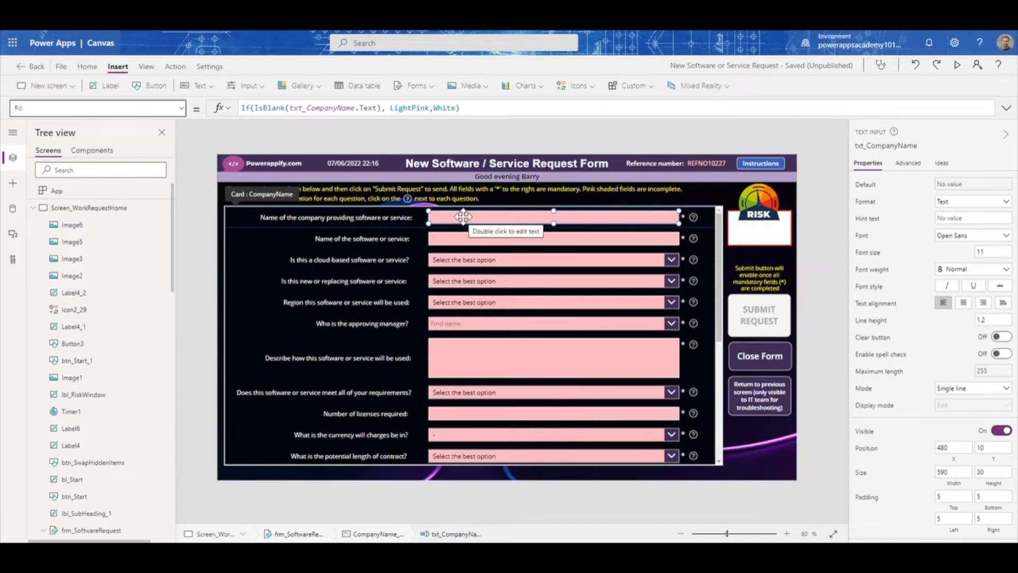
Preview the app, test the company name field's shading by entering and clearing sample text, and close the preview
{"action": "left_click", "coordinate": [957, 64]}
{"action": "left_click", "coordinate": [445, 153]}
{"action": "type", "text": "qsds"}
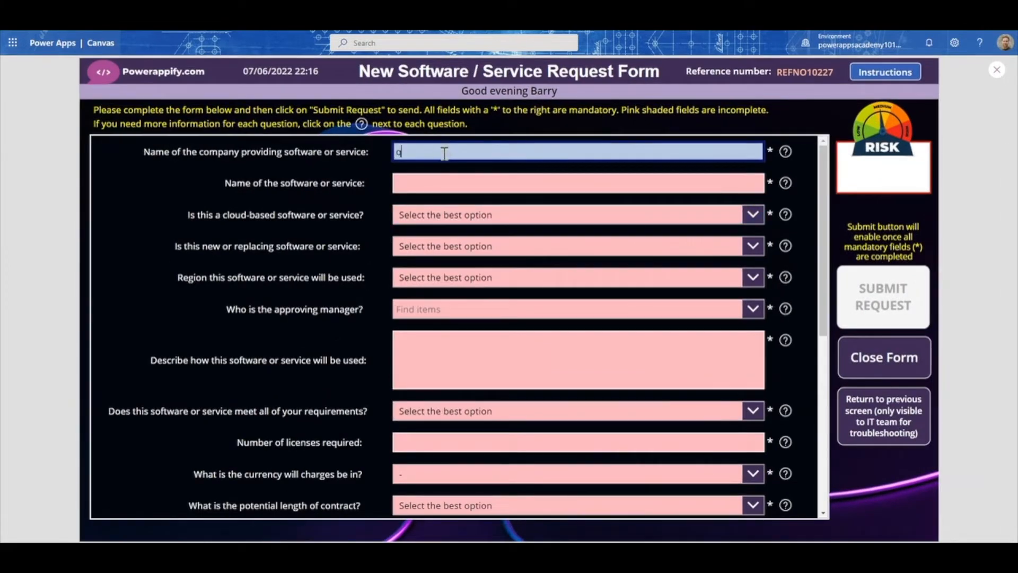
{"action": "key", "text": "BackSpace"}
{"action": "key", "text": "BackSpace"}
{"action": "key", "text": "BackSpace"}
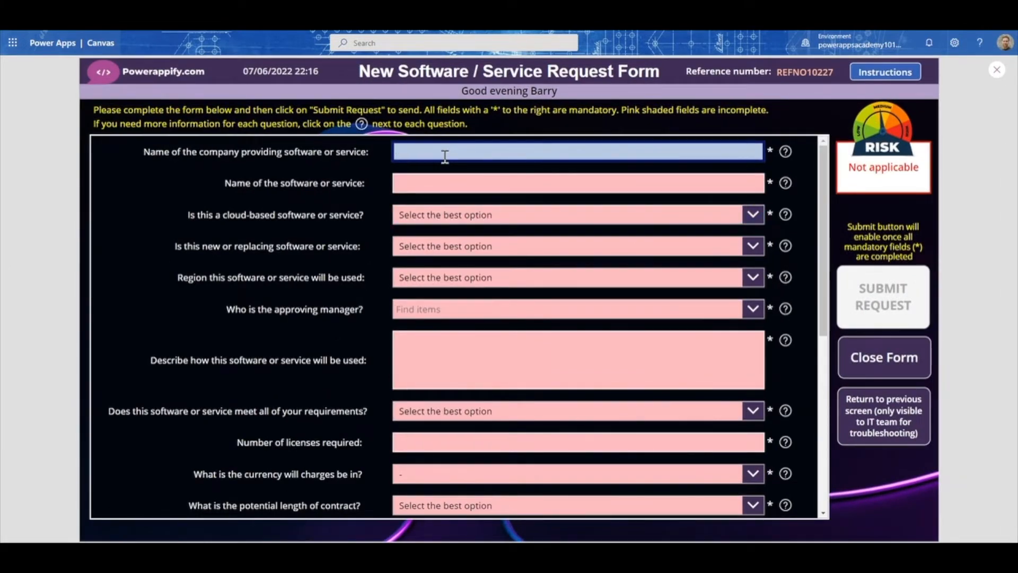
{"action": "left_click", "coordinate": [997, 69]}
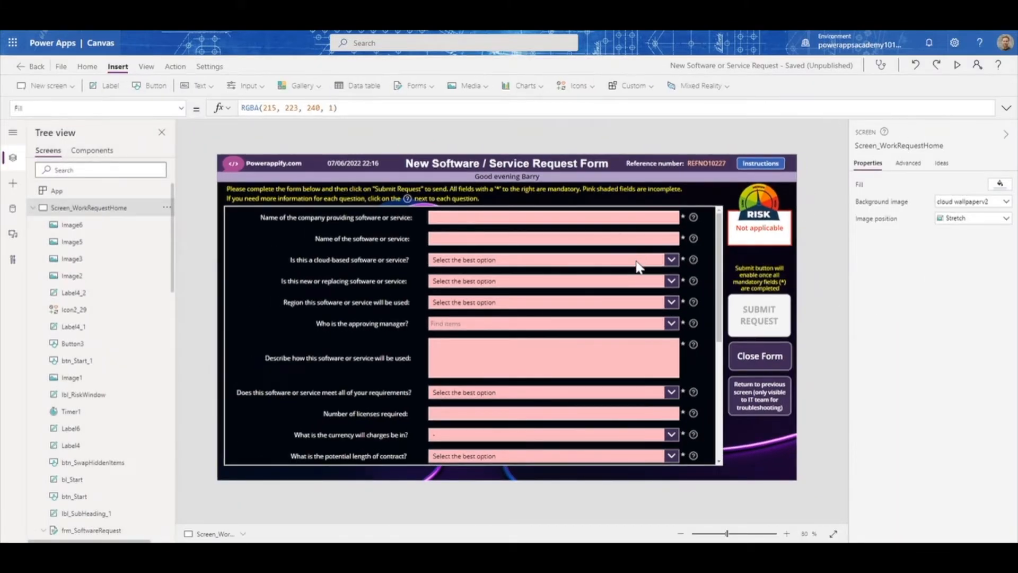
Look through the form's further questions and select the dropdown asking whether the software or service meets all requirements
{"action": "scroll", "coordinate": [636, 271], "scroll_direction": "down", "scroll_amount": 2}
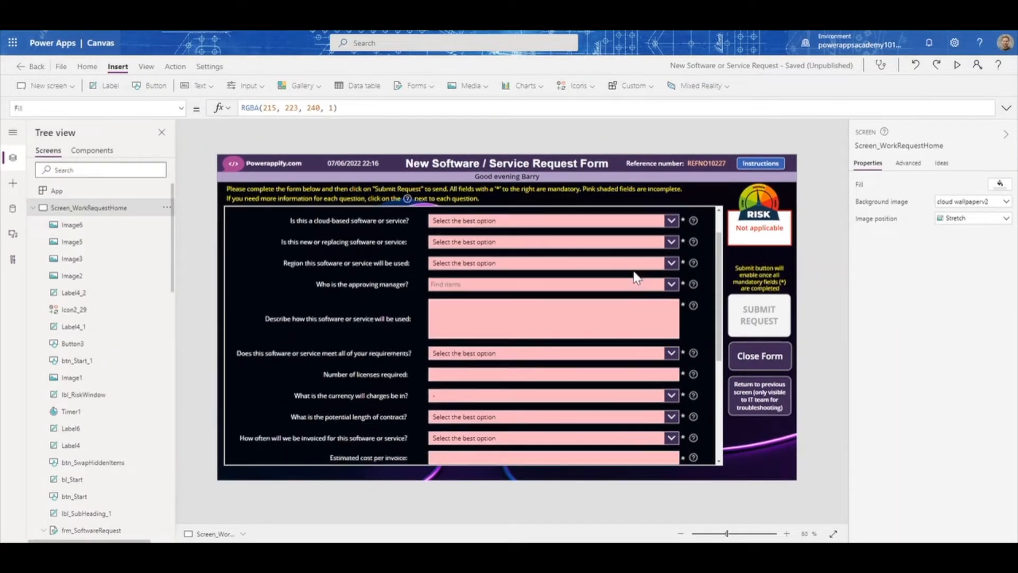
{"action": "scroll", "coordinate": [631, 280], "scroll_direction": "down", "scroll_amount": 2}
{"action": "scroll", "coordinate": [626, 276], "scroll_direction": "down", "scroll_amount": 3}
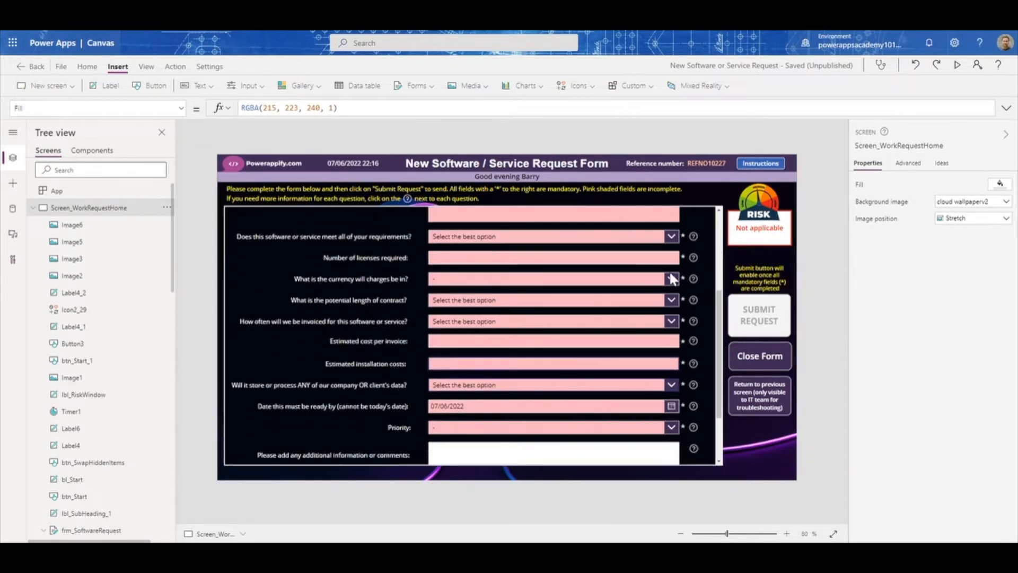
{"action": "left_click", "coordinate": [672, 237]}
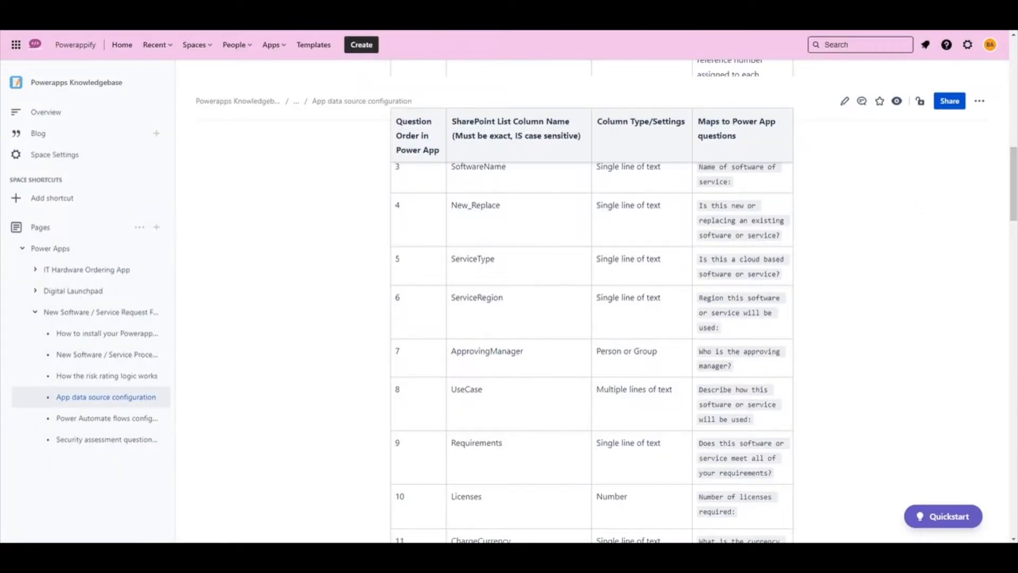
Open the New Software / Service Request Form page in the knowledge base and read through its form field descriptions
{"action": "mouse_move", "coordinate": [97, 359]}
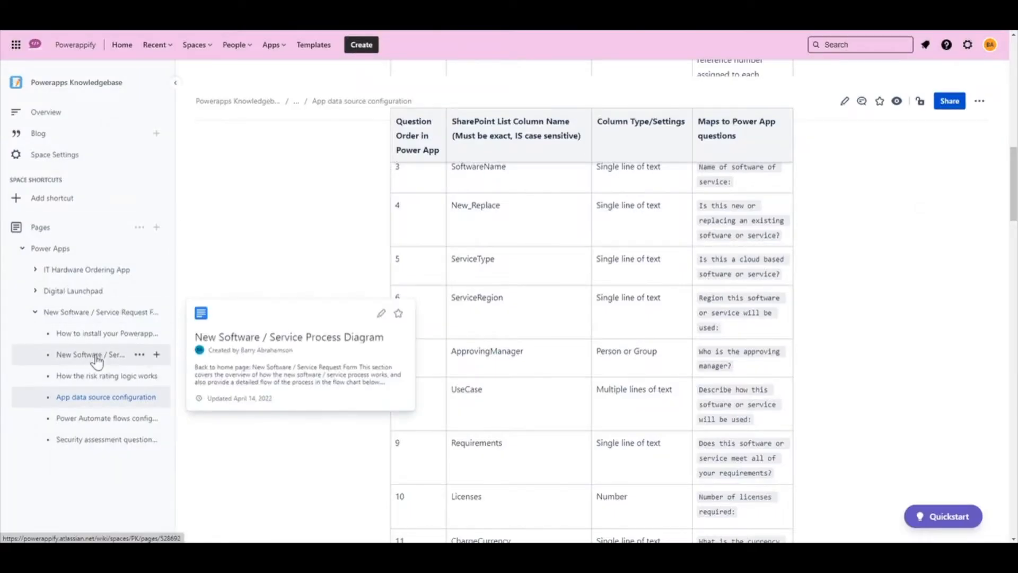
{"action": "left_click", "coordinate": [84, 315]}
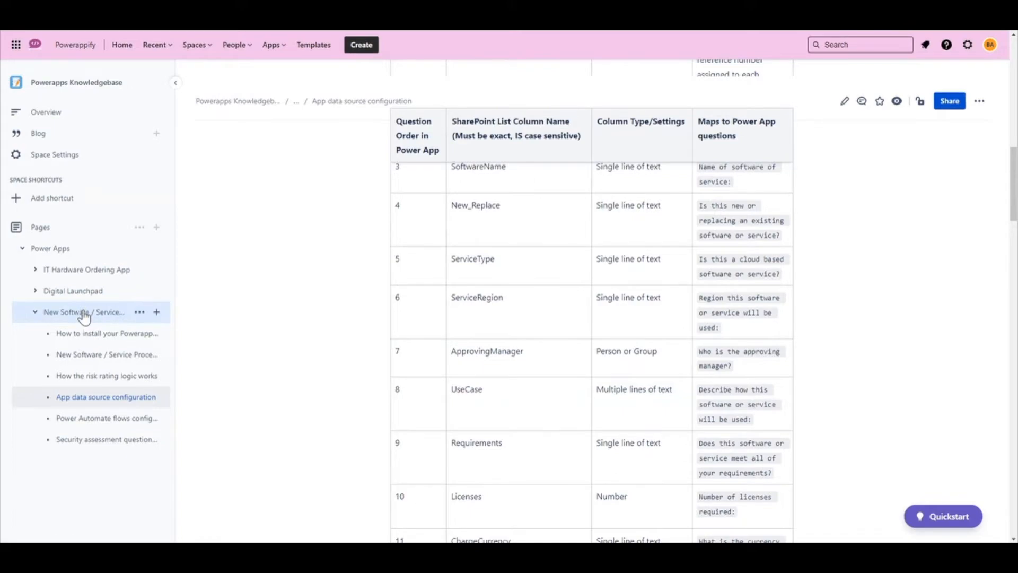
{"action": "scroll", "coordinate": [452, 342], "scroll_direction": "down", "scroll_amount": 15}
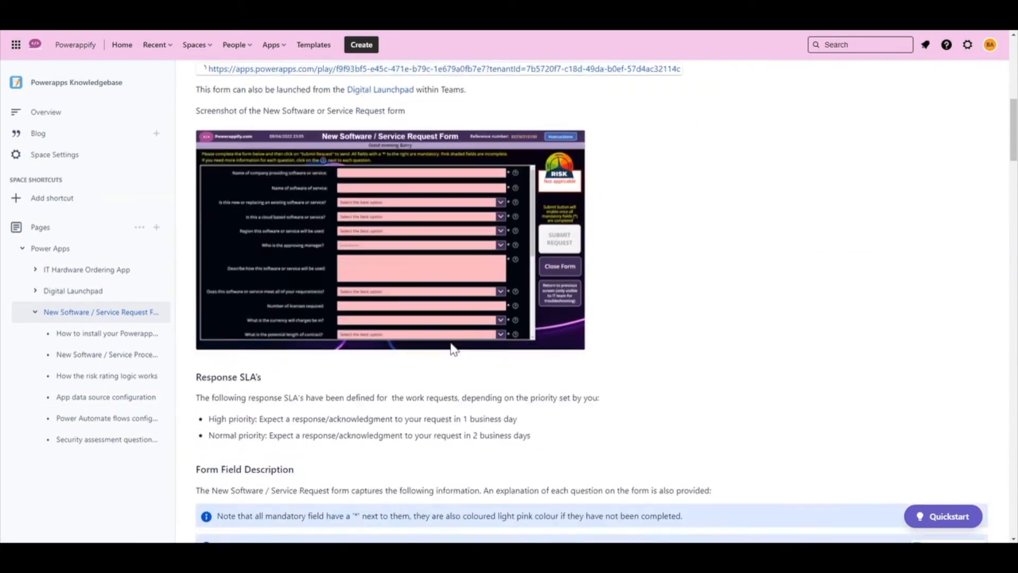
{"action": "scroll", "coordinate": [454, 342], "scroll_direction": "down", "scroll_amount": 4}
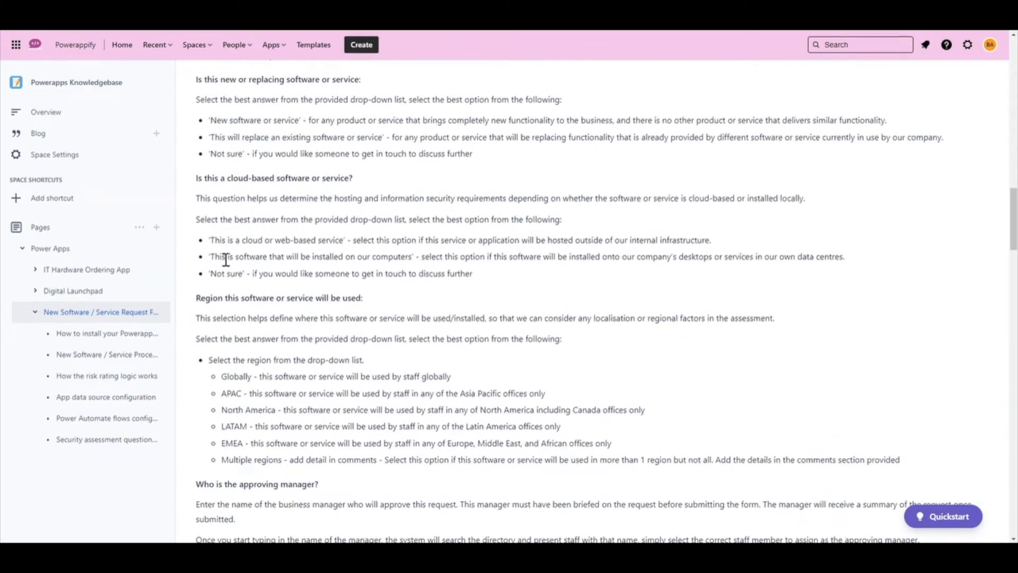
{"action": "scroll", "coordinate": [236, 371], "scroll_direction": "down", "scroll_amount": 4}
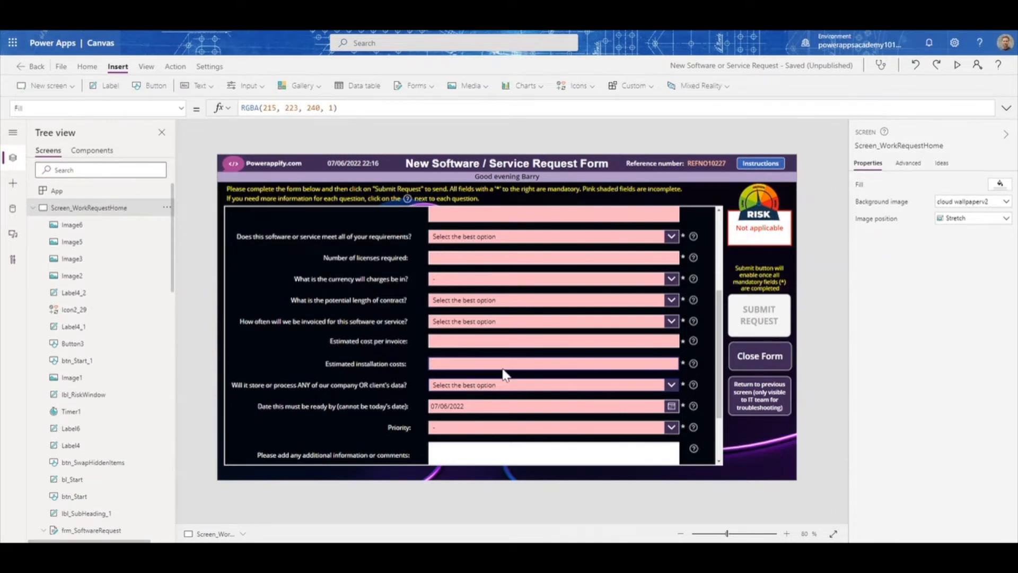
In the request form, answer the question on storing or processing company or client data with "Yes - it will store or process sensitive data"
{"action": "scroll", "coordinate": [501, 366], "scroll_direction": "down", "scroll_amount": 1}
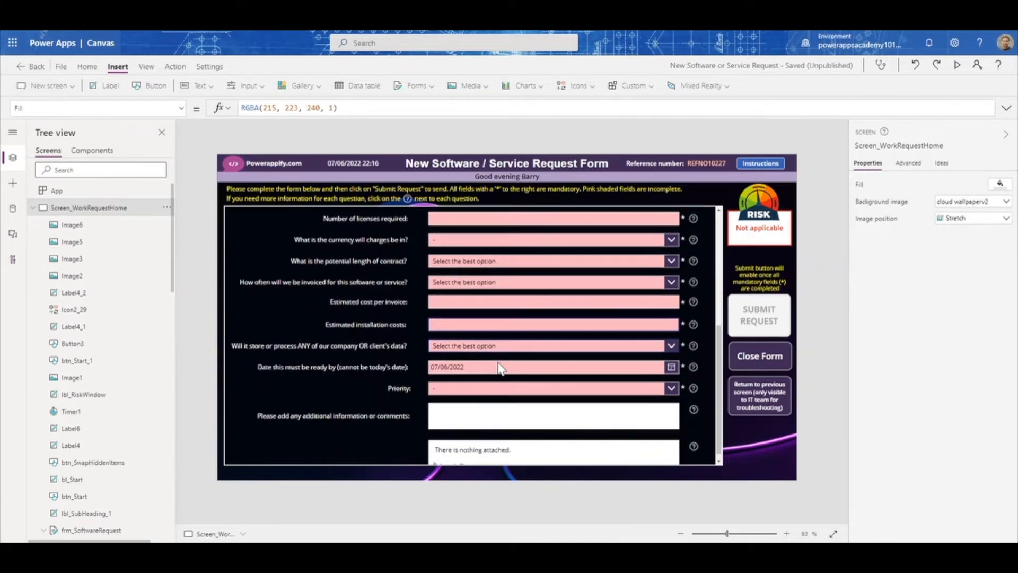
{"action": "scroll", "coordinate": [502, 366], "scroll_direction": "down", "scroll_amount": 1}
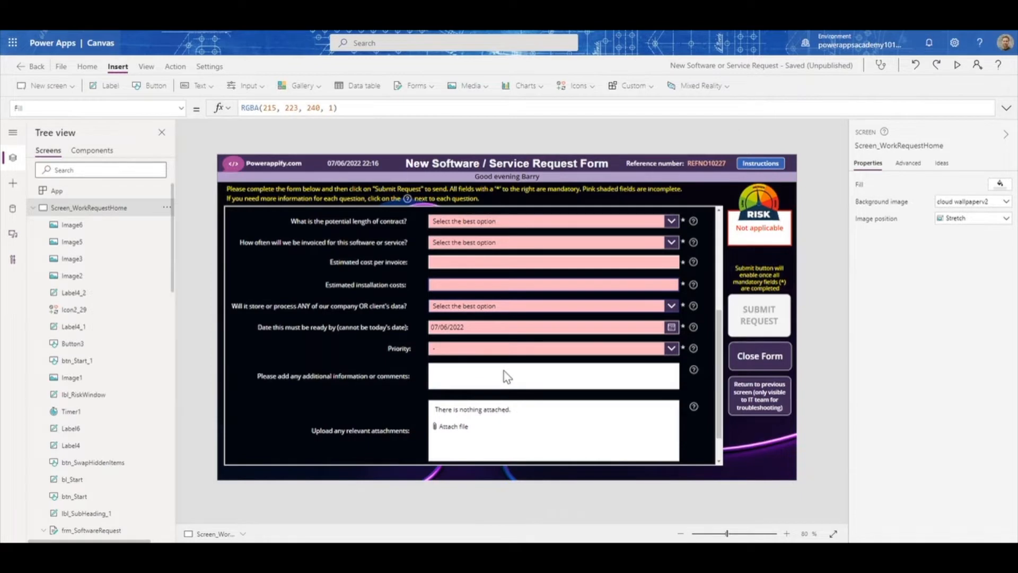
{"action": "scroll", "coordinate": [504, 370], "scroll_direction": "up", "scroll_amount": 1}
{"action": "scroll", "coordinate": [504, 373], "scroll_direction": "up", "scroll_amount": 2}
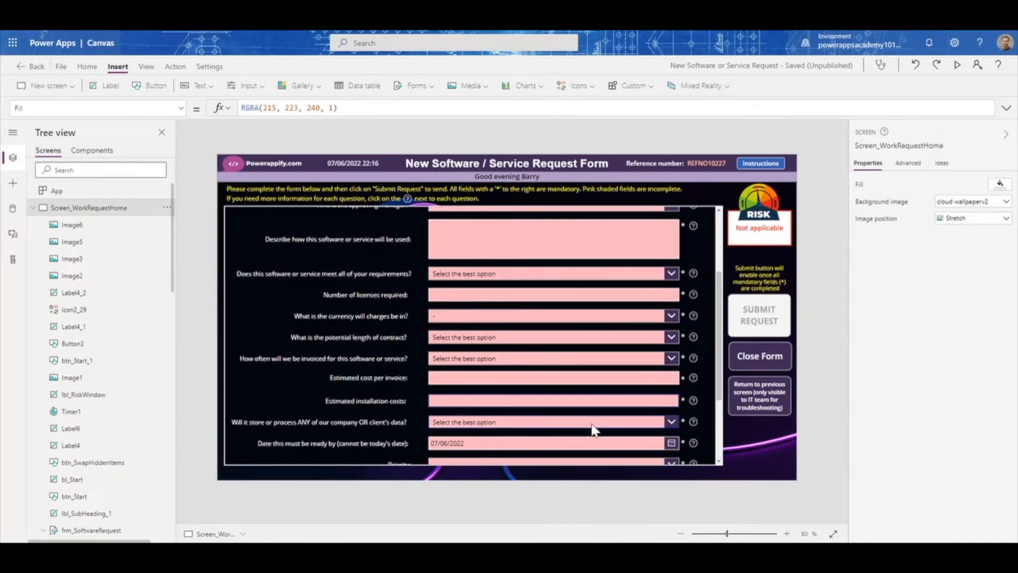
{"action": "left_click", "coordinate": [670, 422]}
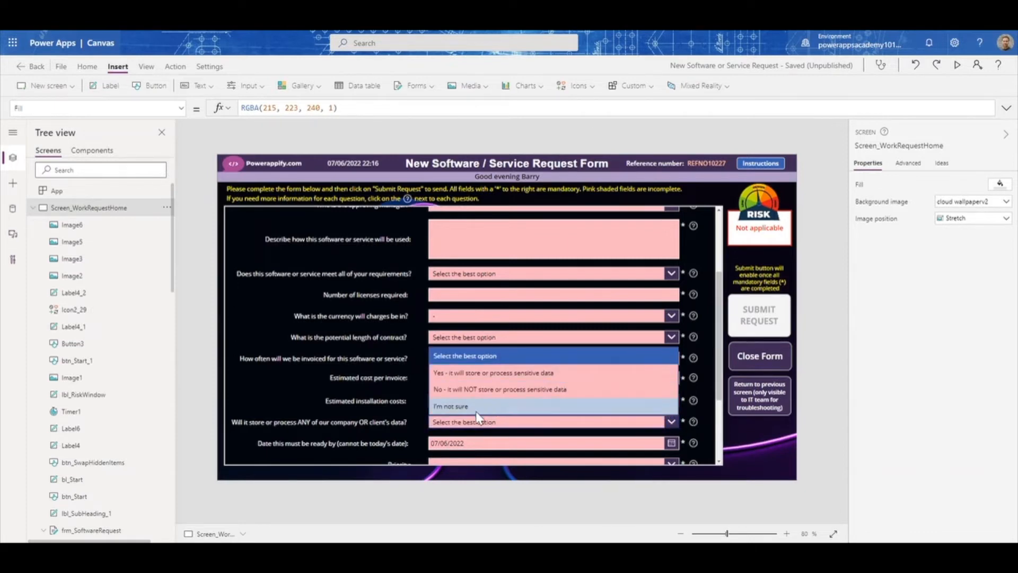
{"action": "left_click", "coordinate": [491, 374]}
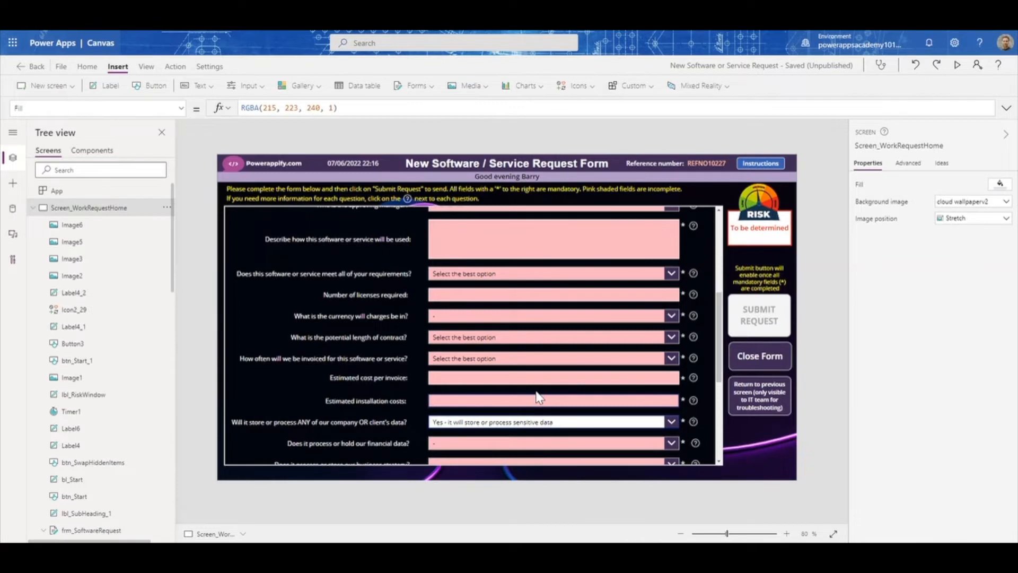
Look over the data security sub-questions below the company or client data question, down to the end of the form
{"action": "scroll", "coordinate": [592, 388], "scroll_direction": "down", "scroll_amount": 2}
{"action": "scroll", "coordinate": [593, 389], "scroll_direction": "down", "scroll_amount": 2}
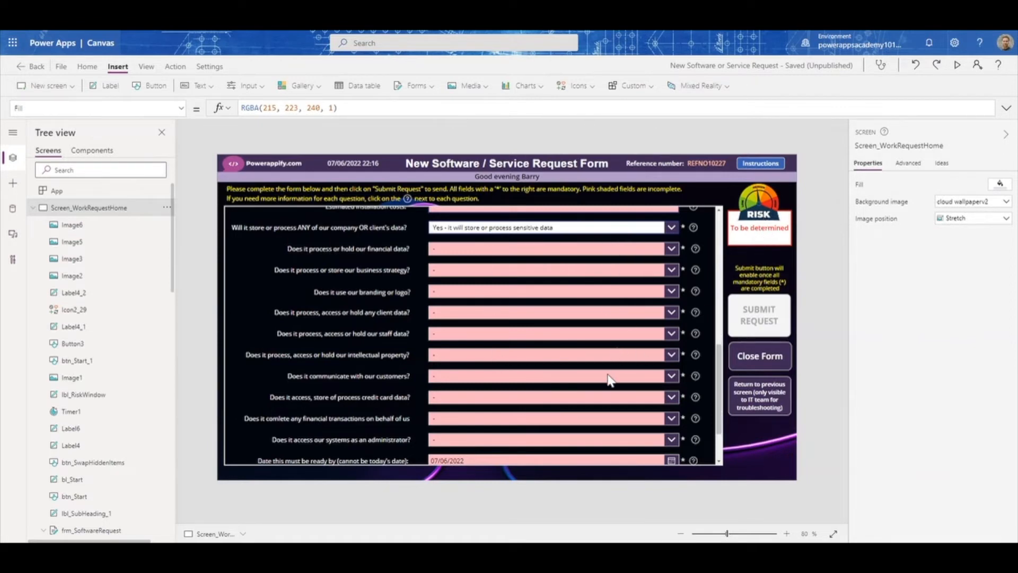
{"action": "scroll", "coordinate": [612, 372], "scroll_direction": "down", "scroll_amount": 3}
{"action": "scroll", "coordinate": [607, 398], "scroll_direction": "up", "scroll_amount": 5}
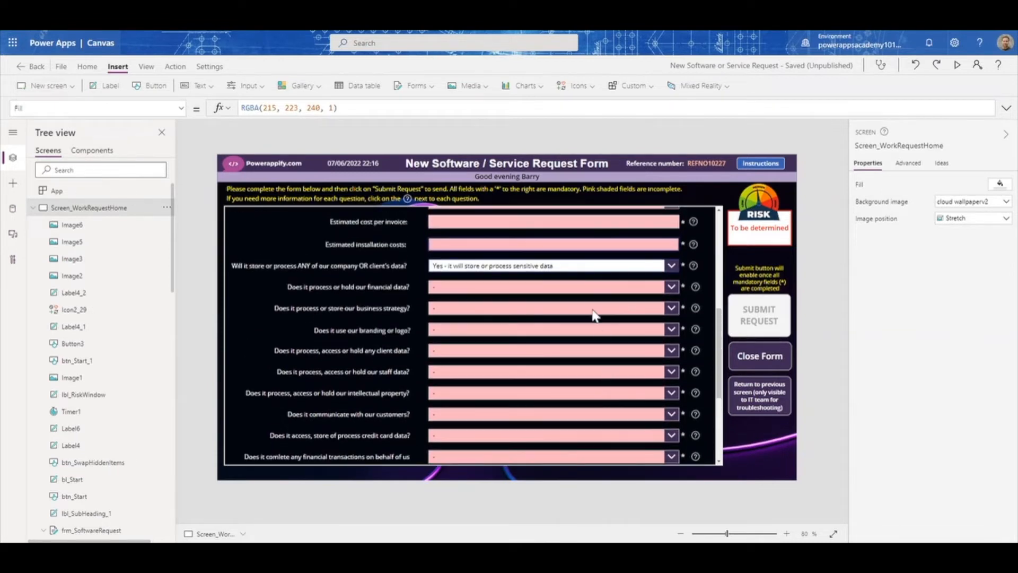
Show the OnChange formula of the company or client data dropdown and enlarge the formula area to read it in full
{"action": "left_click", "coordinate": [566, 271]}
{"action": "left_click", "coordinate": [565, 269]}
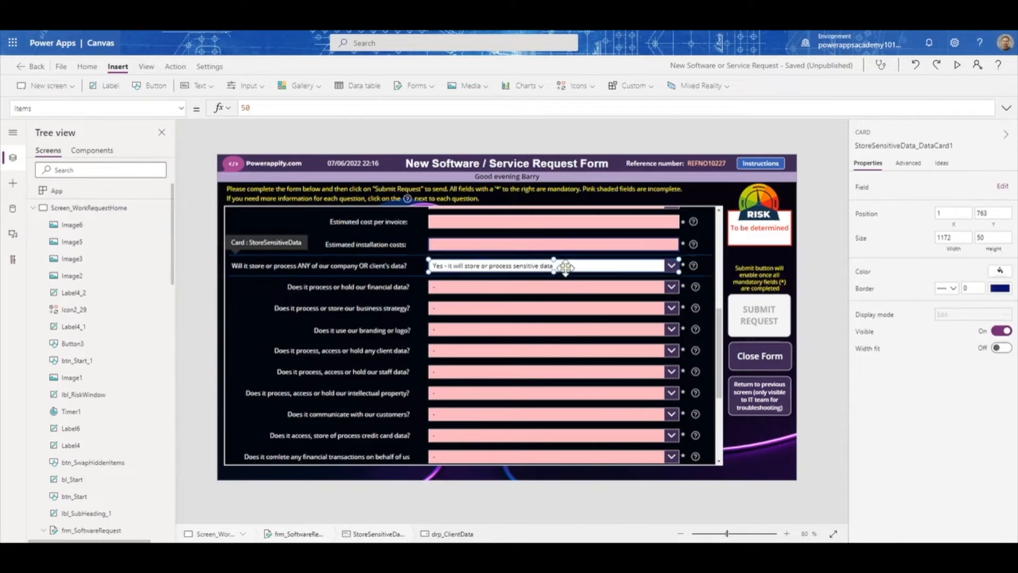
{"action": "left_click", "coordinate": [181, 108]}
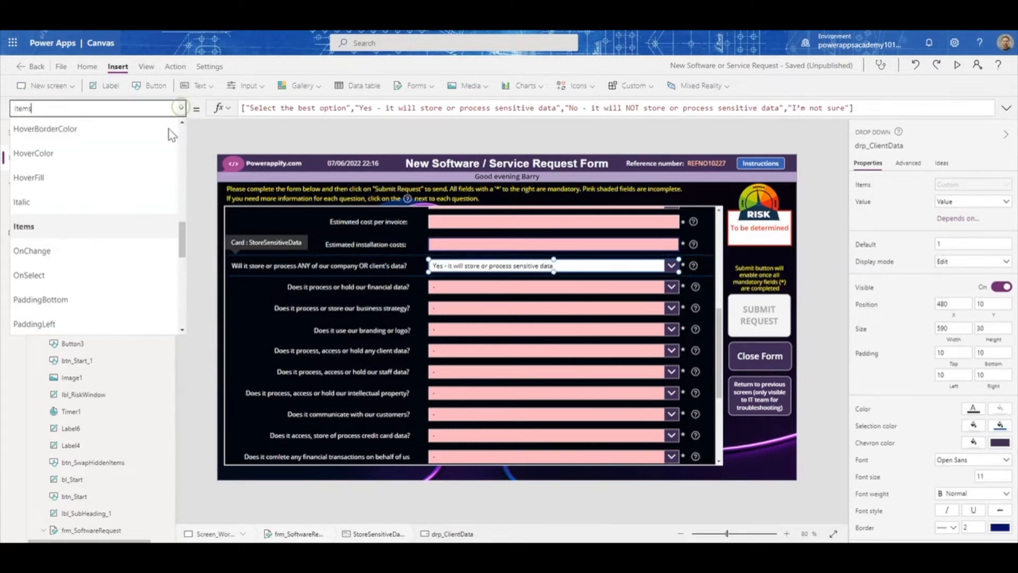
{"action": "left_click", "coordinate": [116, 251]}
{"action": "left_click_drag", "start_coordinate": [388, 113], "coordinate": [387, 189]}
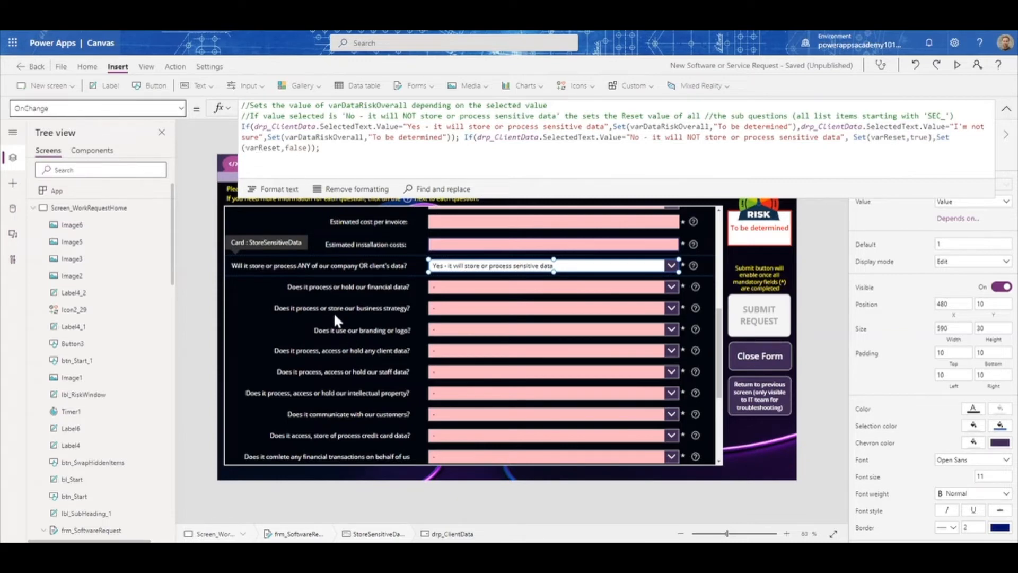
Select the dropdown asking about financial data and show its Reset property
{"action": "left_click", "coordinate": [465, 289]}
{"action": "left_click", "coordinate": [465, 289]}
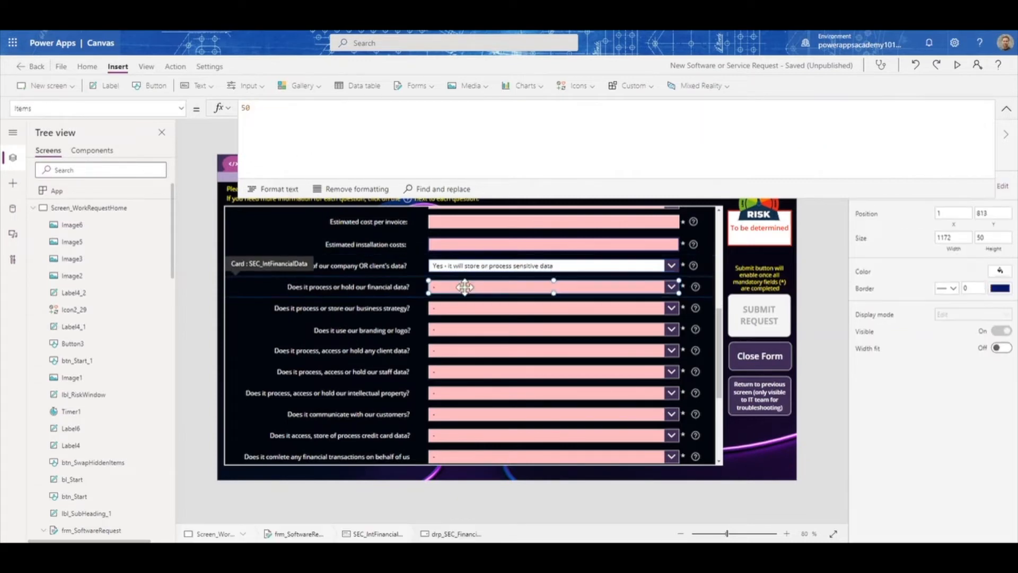
{"action": "left_click", "coordinate": [181, 109]}
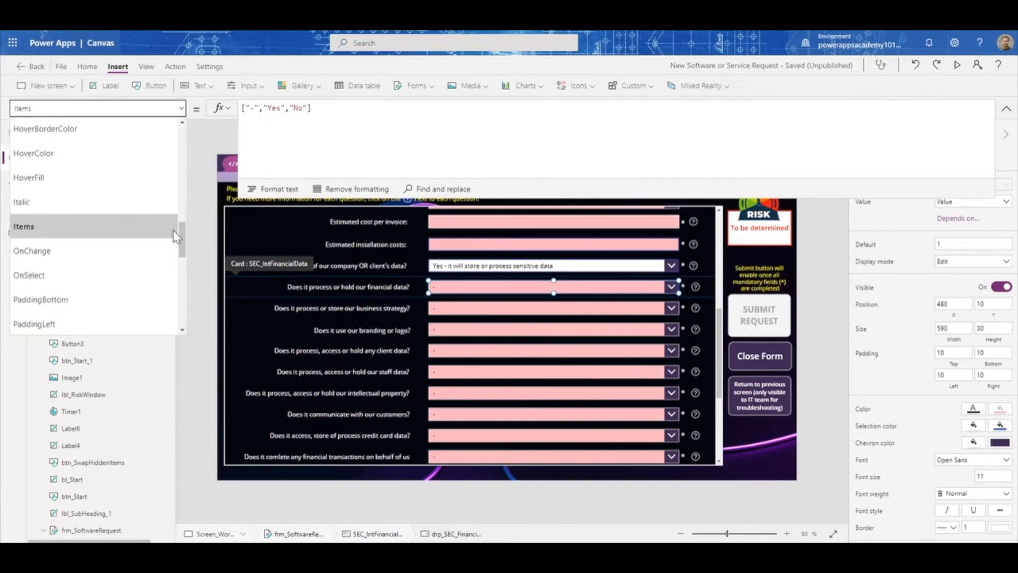
{"action": "scroll", "coordinate": [183, 233], "scroll_direction": "up", "scroll_amount": 2}
{"action": "left_click_drag", "start_coordinate": [183, 233], "coordinate": [180, 266]}
{"action": "left_click", "coordinate": [107, 283]}
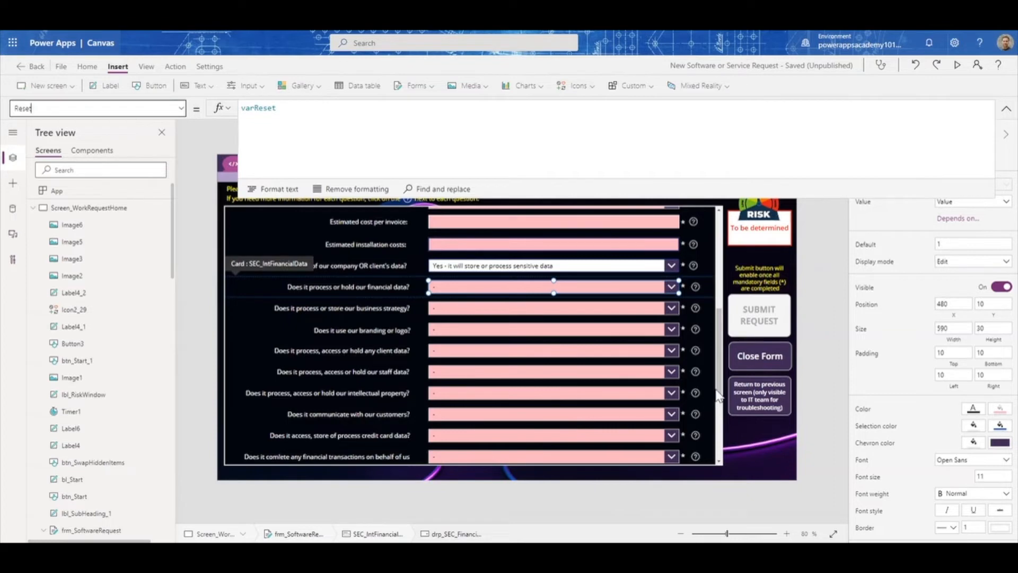
Look through the remaining questions to the end of the request form and return to its first questions
{"action": "left_click_drag", "start_coordinate": [719, 434], "coordinate": [720, 456]}
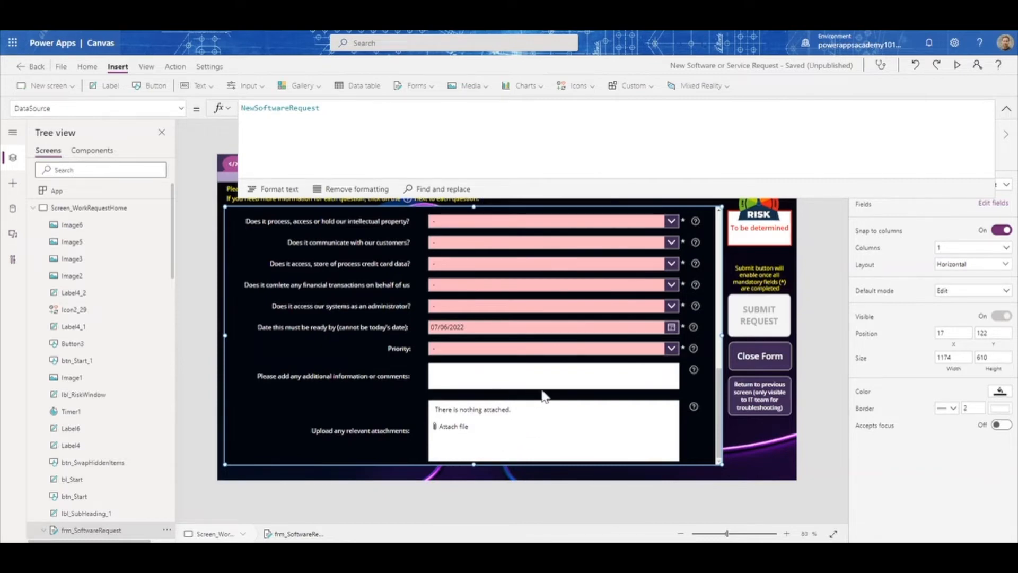
{"action": "scroll", "coordinate": [581, 383], "scroll_direction": "up", "scroll_amount": 3}
{"action": "scroll", "coordinate": [583, 382], "scroll_direction": "up", "scroll_amount": 10}
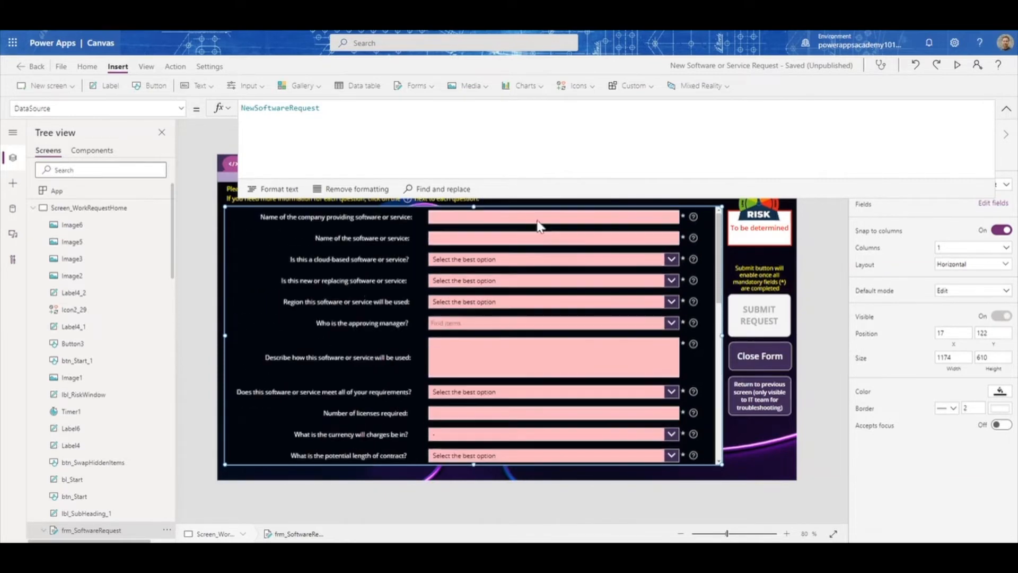
{"action": "scroll", "coordinate": [535, 397], "scroll_direction": "down", "scroll_amount": 3}
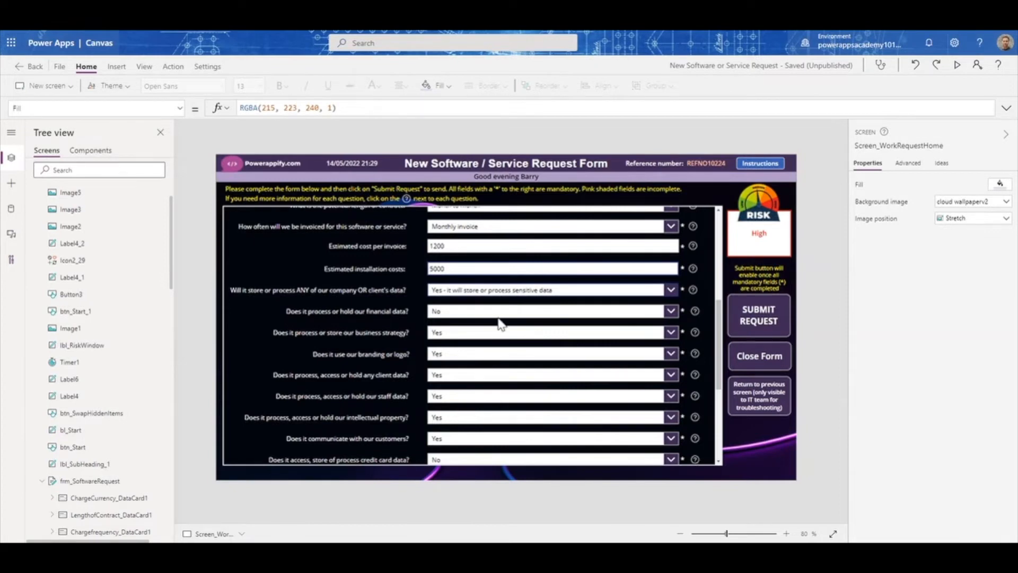
Select the sensitive data card and the risk rating label, and show the label's full Text formula
{"action": "left_click", "coordinate": [598, 296]}
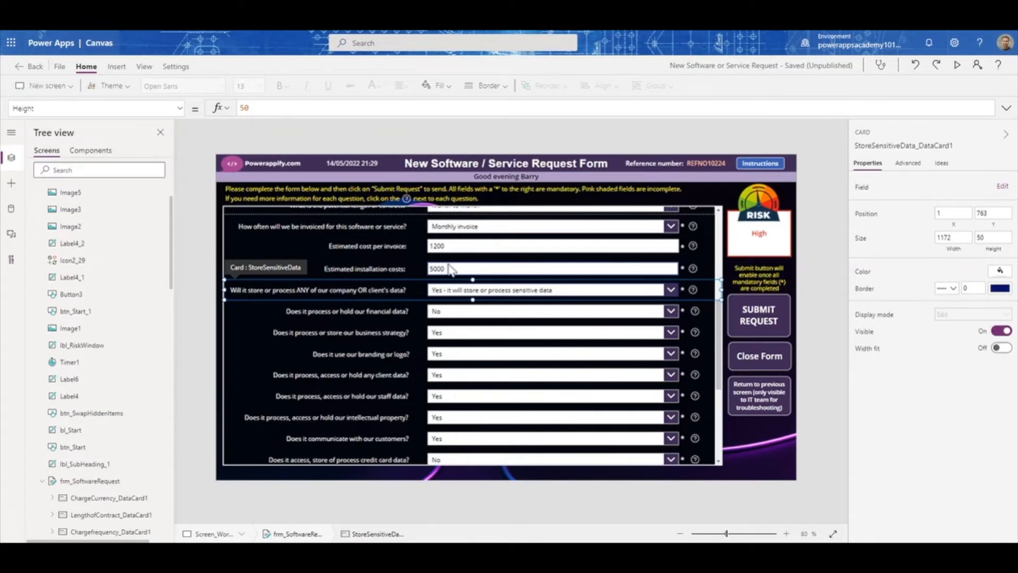
{"action": "left_click", "coordinate": [761, 238]}
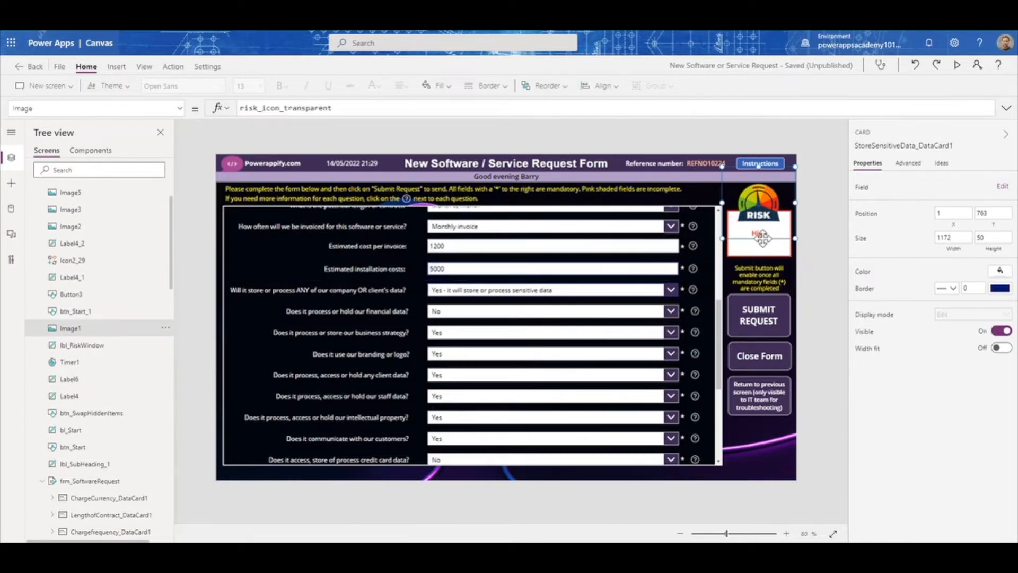
{"action": "left_click", "coordinate": [760, 253]}
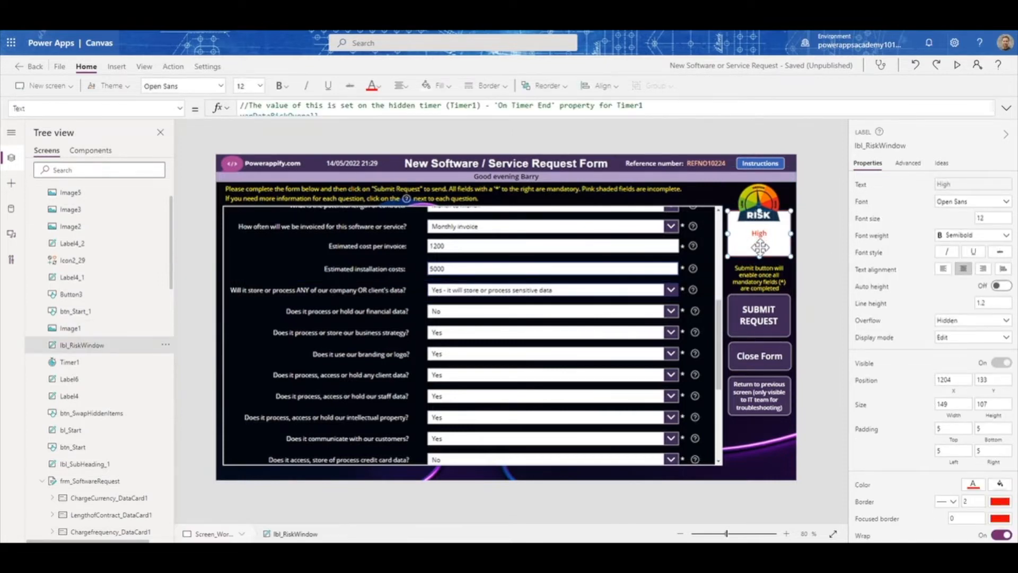
{"action": "left_click", "coordinate": [422, 113]}
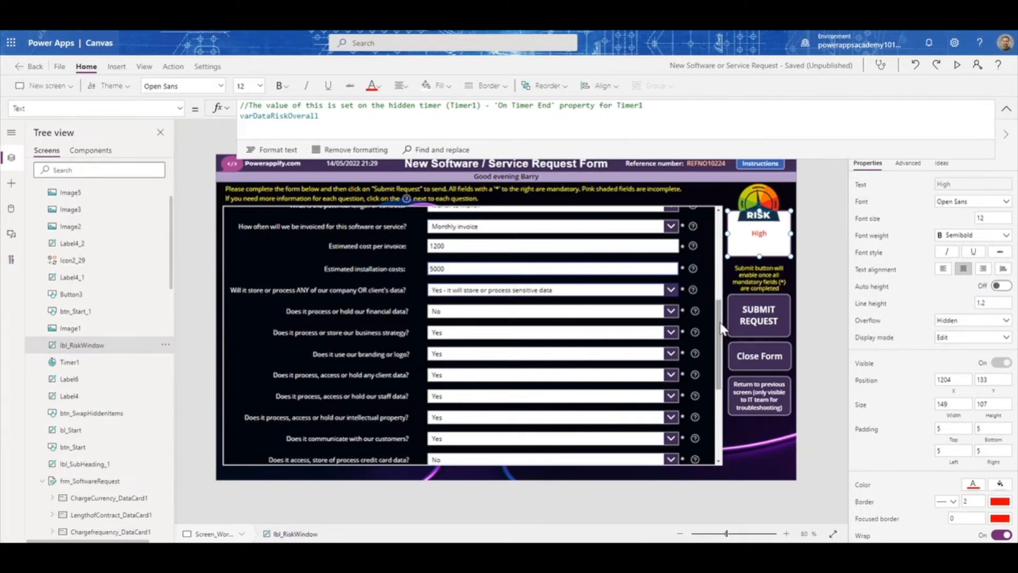
Select Timer1 and find the Timer control among the insertable input controls without adding one
{"action": "left_click", "coordinate": [64, 363]}
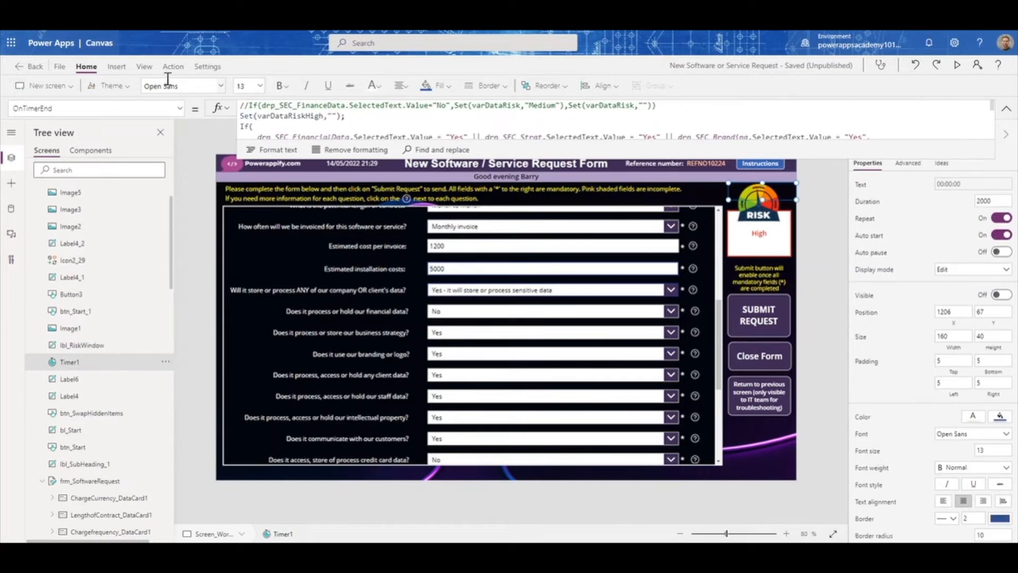
{"action": "left_click", "coordinate": [116, 67]}
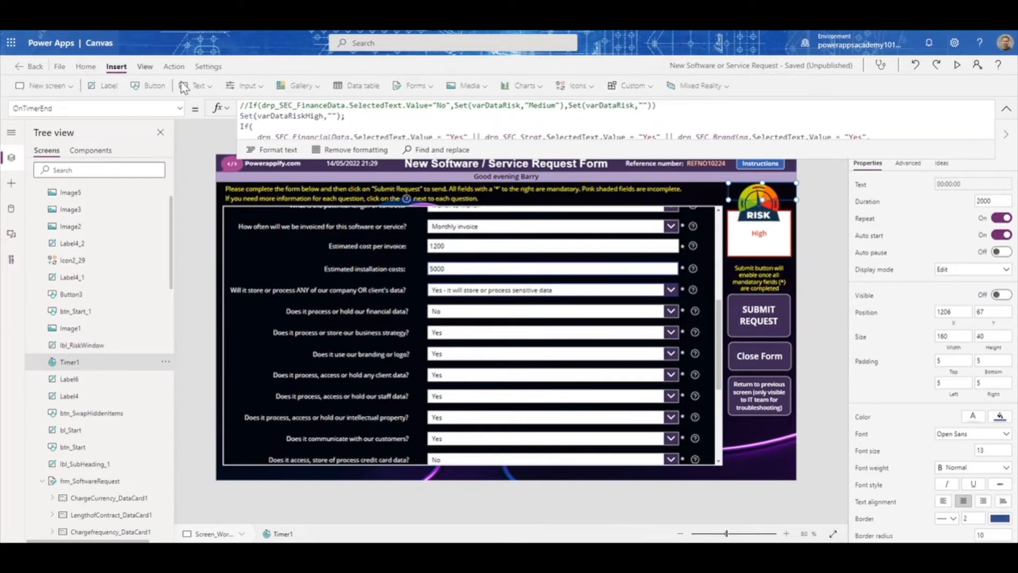
{"action": "left_click", "coordinate": [245, 85]}
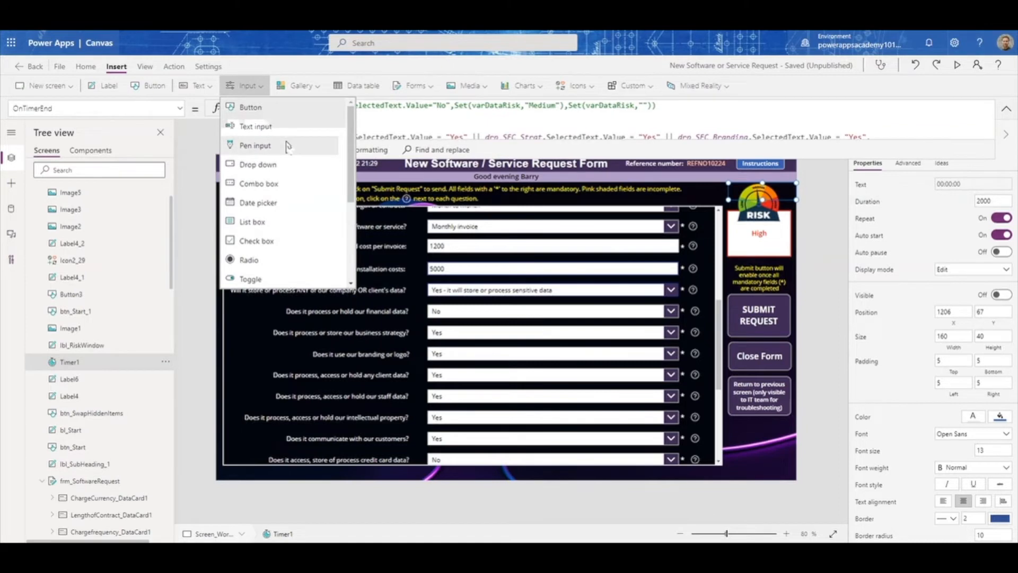
{"action": "scroll", "coordinate": [289, 148], "scroll_direction": "down", "scroll_amount": 3}
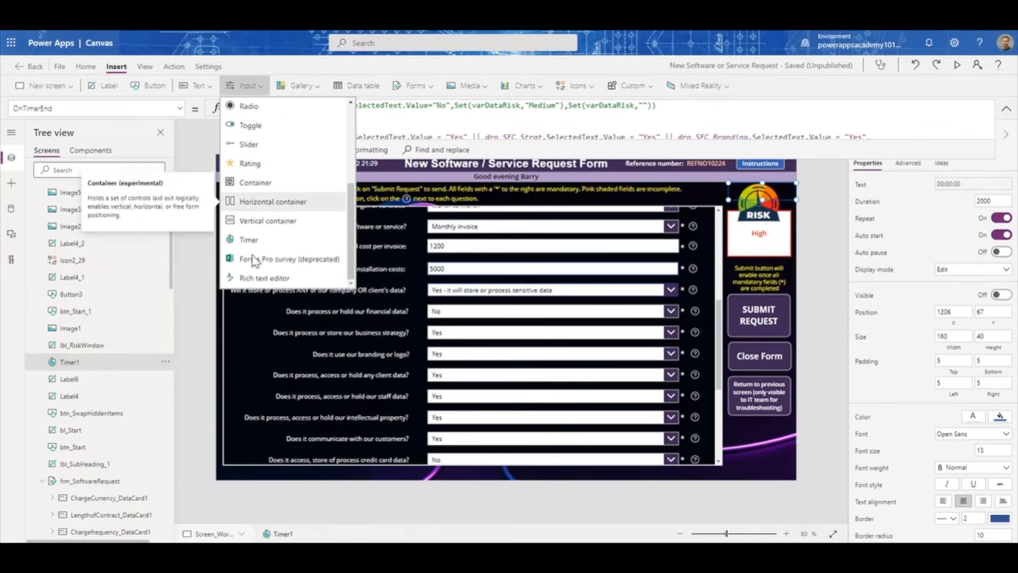
{"action": "left_click", "coordinate": [830, 219]}
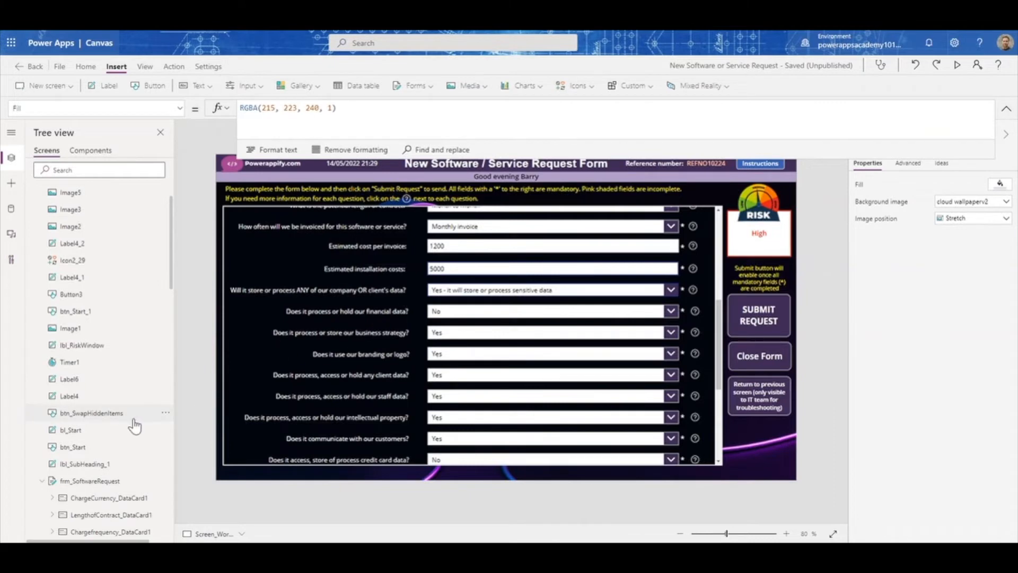
Show the OnTimerEnd formula of Timer1 and enlarge the formula area to read its risk rating conditions
{"action": "left_click", "coordinate": [70, 363]}
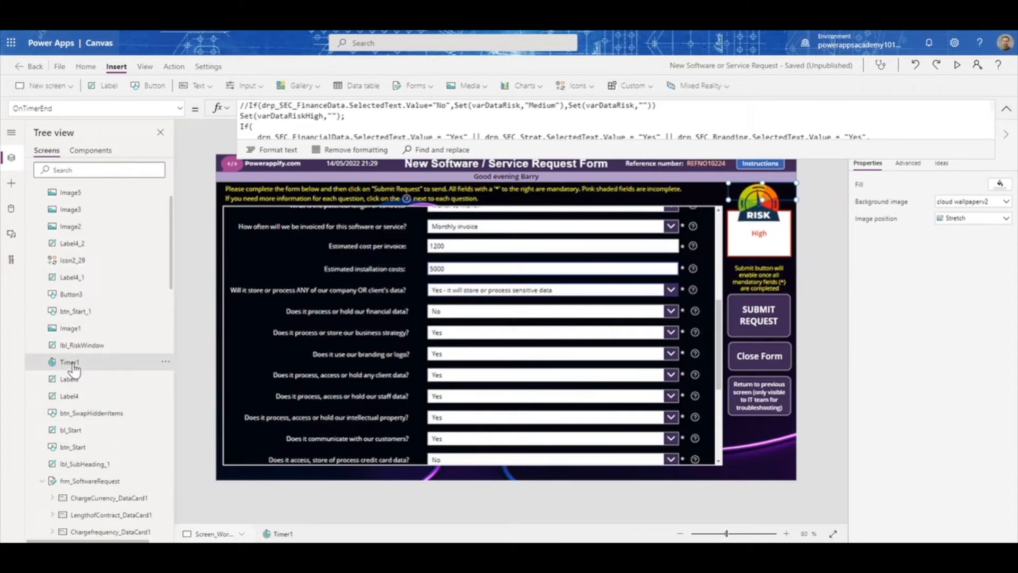
{"action": "left_click", "coordinate": [181, 109]}
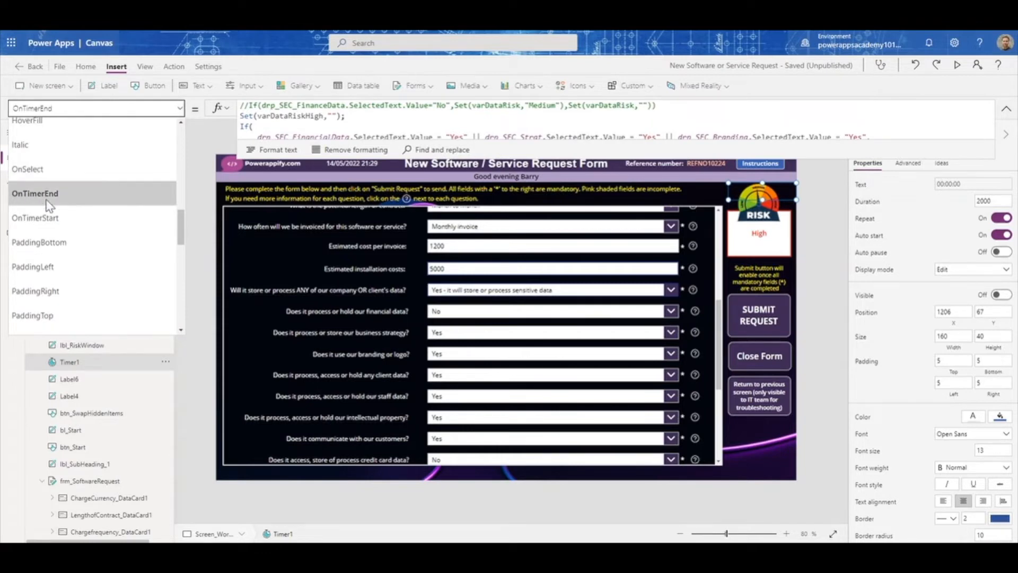
{"action": "left_click", "coordinate": [47, 197]}
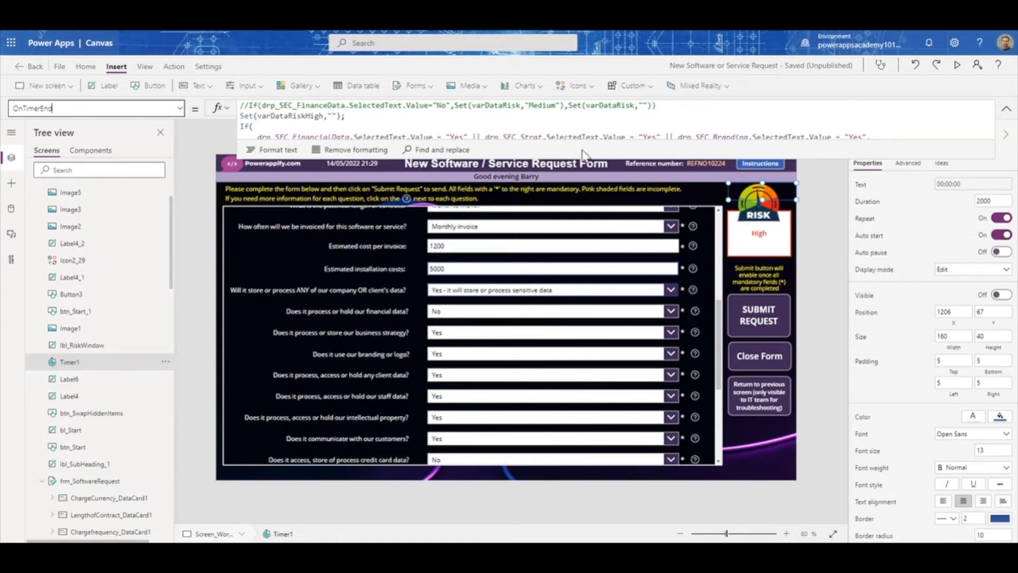
{"action": "left_click_drag", "start_coordinate": [573, 155], "coordinate": [579, 177]}
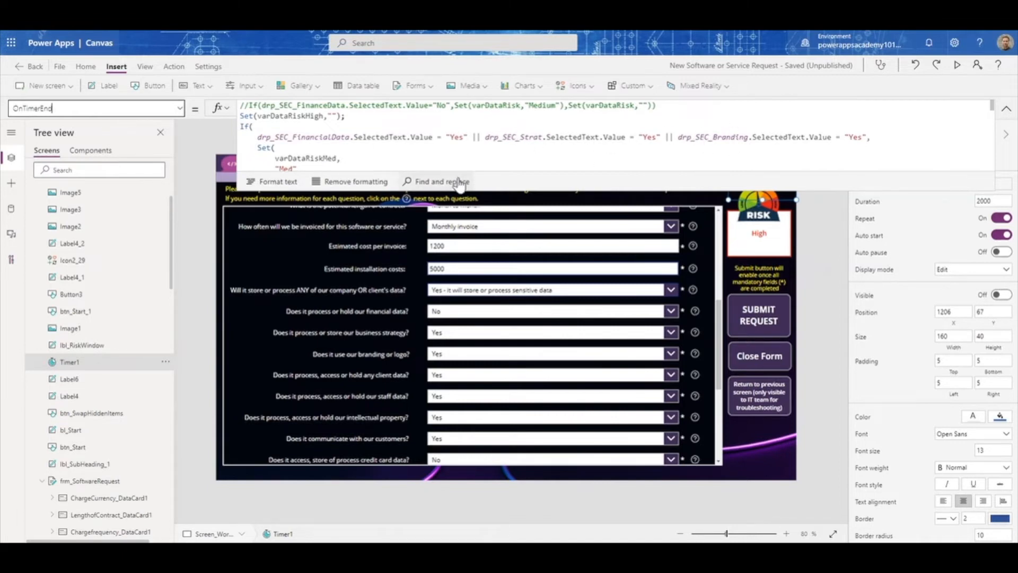
{"action": "left_click_drag", "start_coordinate": [467, 191], "coordinate": [469, 298]}
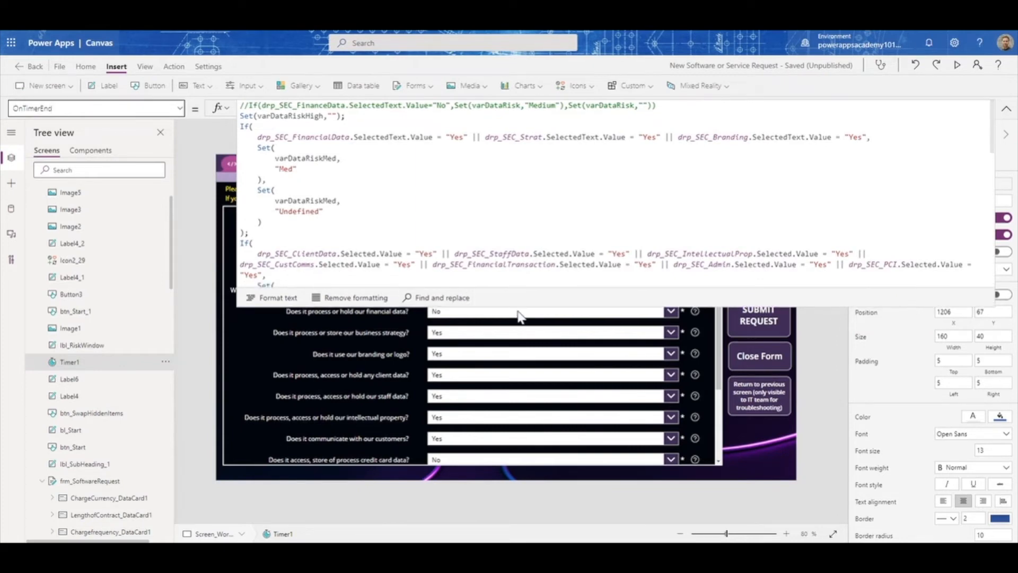
Enlarge the OnTimerEnd formula area and read how varDataRiskHigh and varDataRiskOverall are set, through to the drp_ClientData conditions
{"action": "left_click_drag", "start_coordinate": [514, 303], "coordinate": [509, 346]}
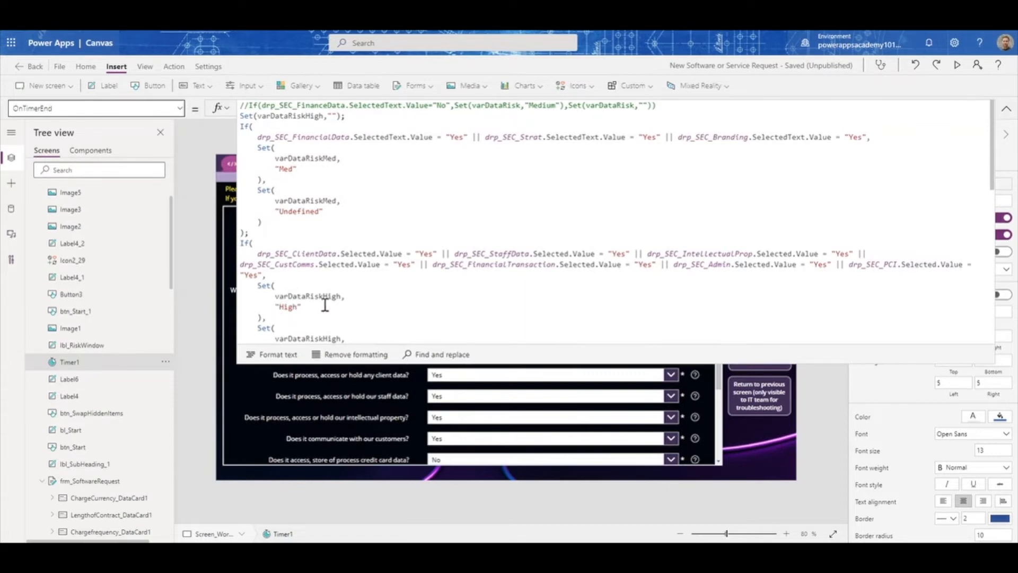
{"action": "scroll", "coordinate": [325, 305], "scroll_direction": "down", "scroll_amount": 6}
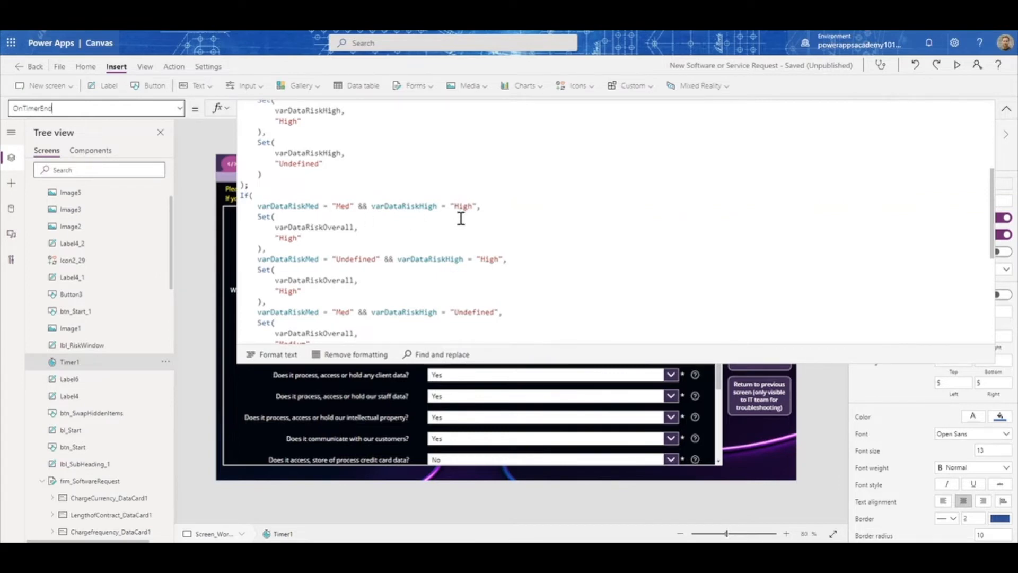
{"action": "scroll", "coordinate": [310, 276], "scroll_direction": "down", "scroll_amount": 1}
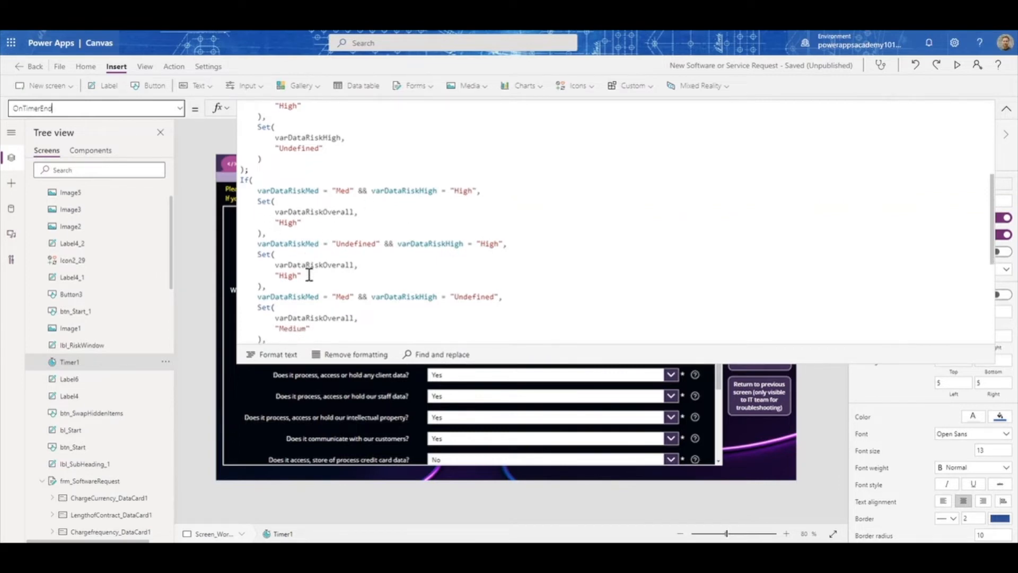
{"action": "scroll", "coordinate": [309, 275], "scroll_direction": "down", "scroll_amount": 1}
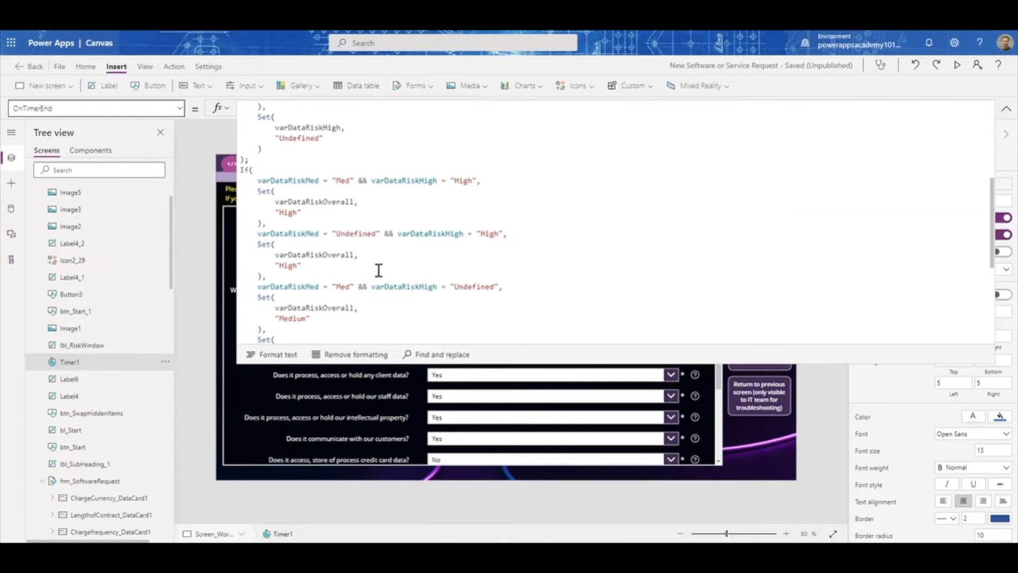
{"action": "scroll", "coordinate": [314, 266], "scroll_direction": "down", "scroll_amount": 3}
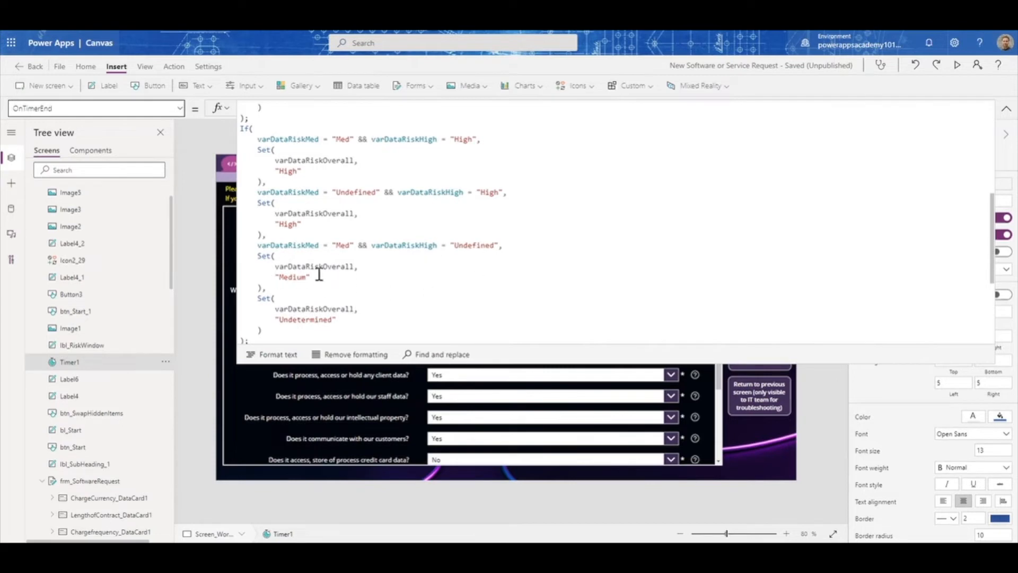
{"action": "scroll", "coordinate": [311, 292], "scroll_direction": "down", "scroll_amount": 3}
{"action": "scroll", "coordinate": [311, 293], "scroll_direction": "down", "scroll_amount": 5}
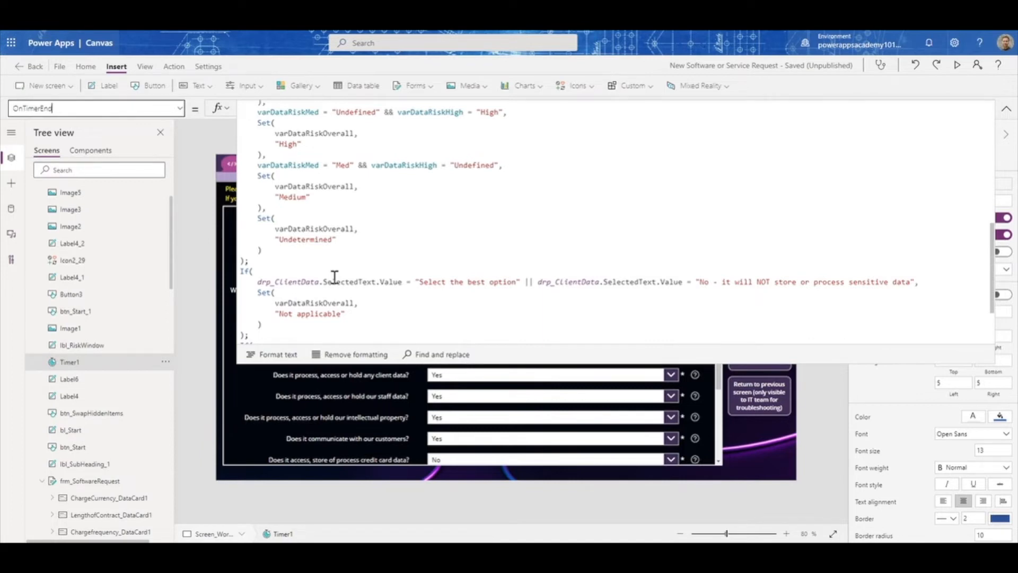
{"action": "scroll", "coordinate": [387, 286], "scroll_direction": "down", "scroll_amount": 3}
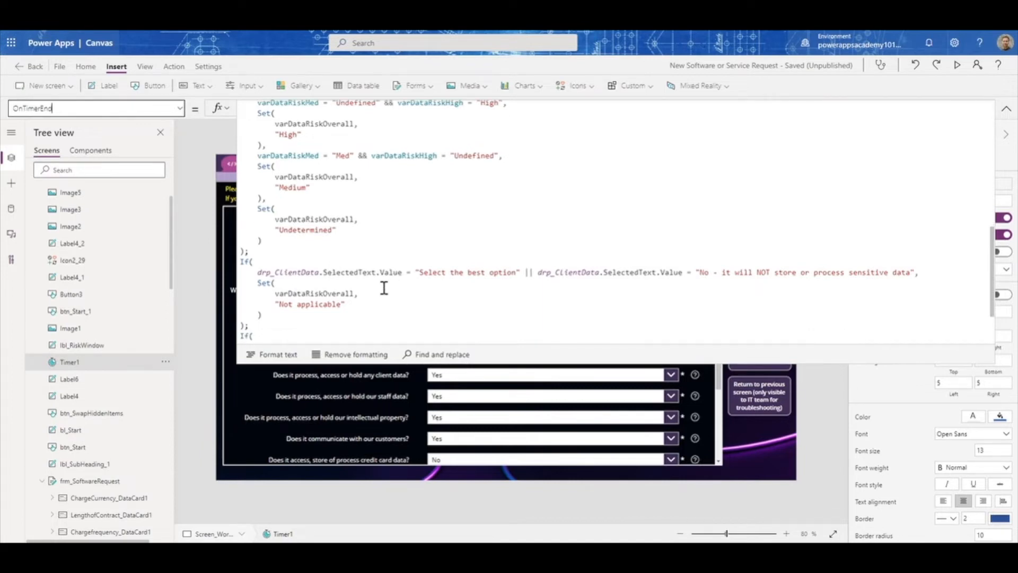
{"action": "scroll", "coordinate": [380, 292], "scroll_direction": "down", "scroll_amount": 1}
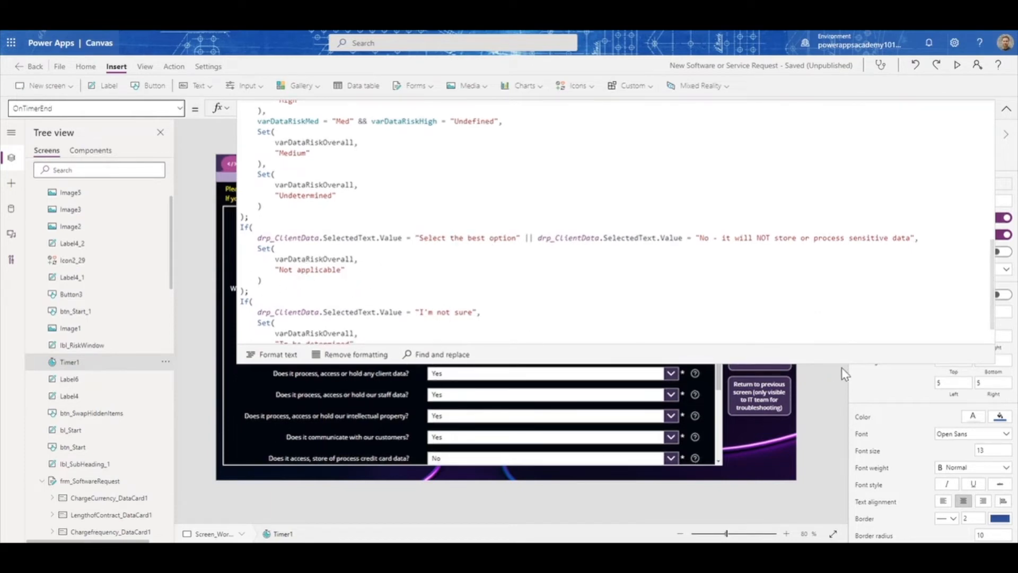
Compare the form's risk rating label with the last OnTimerEnd conditions of Timer1, then collapse the formula area
{"action": "left_click_drag", "start_coordinate": [838, 362], "coordinate": [819, 196]}
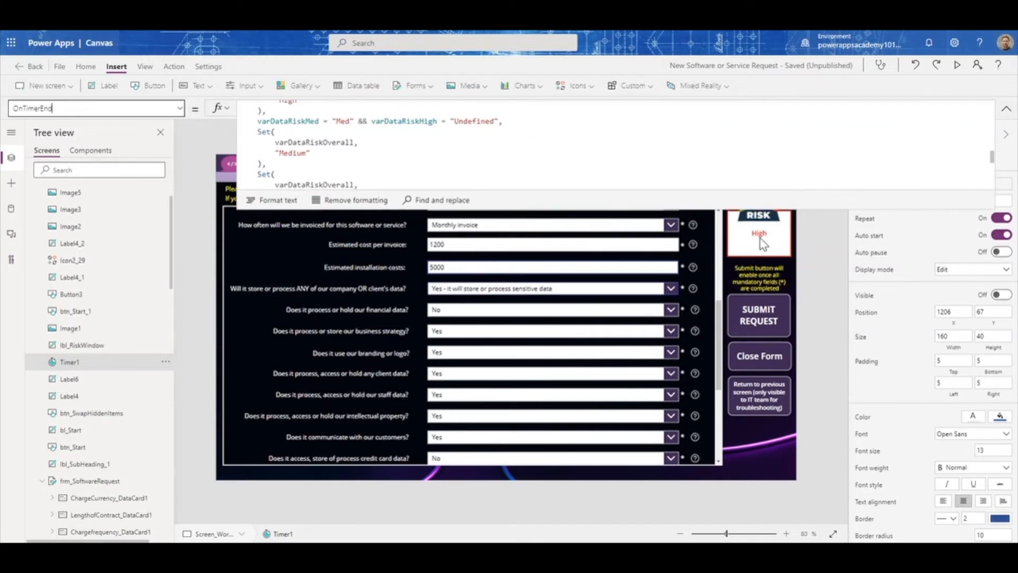
{"action": "left_click_drag", "start_coordinate": [801, 207], "coordinate": [806, 373]}
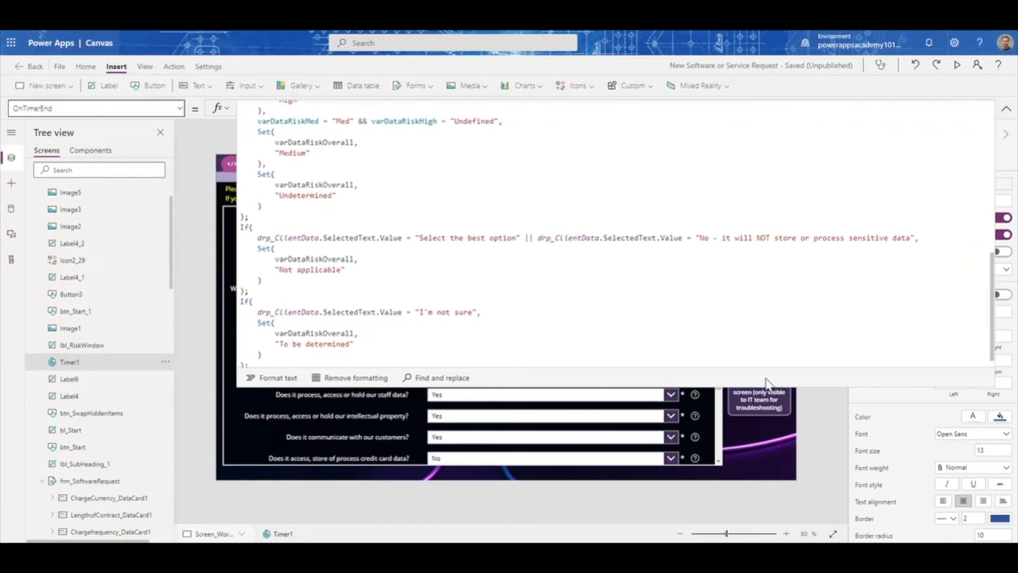
{"action": "left_click_drag", "start_coordinate": [771, 382], "coordinate": [771, 428]}
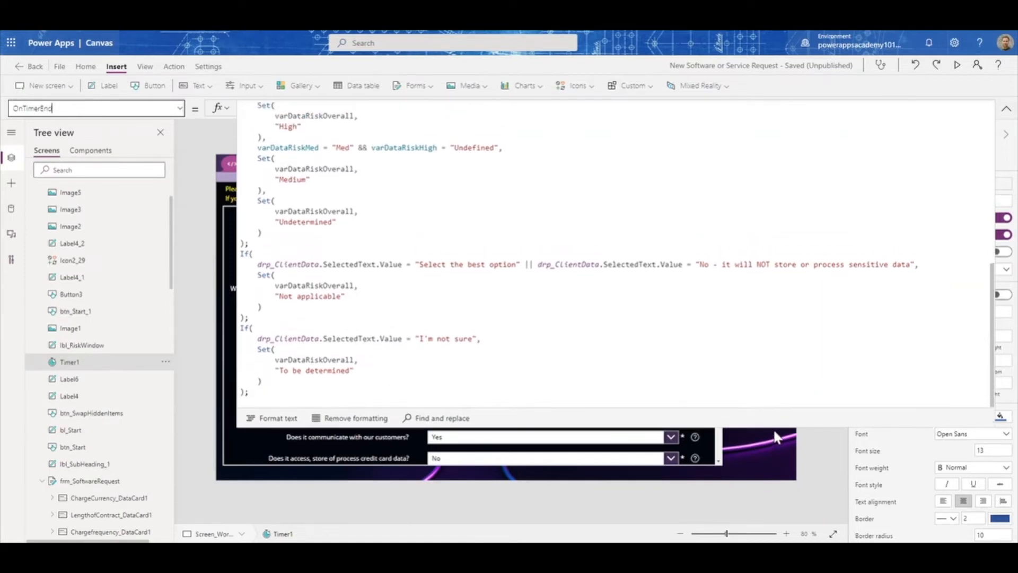
{"action": "left_click_drag", "start_coordinate": [779, 391], "coordinate": [808, 190]}
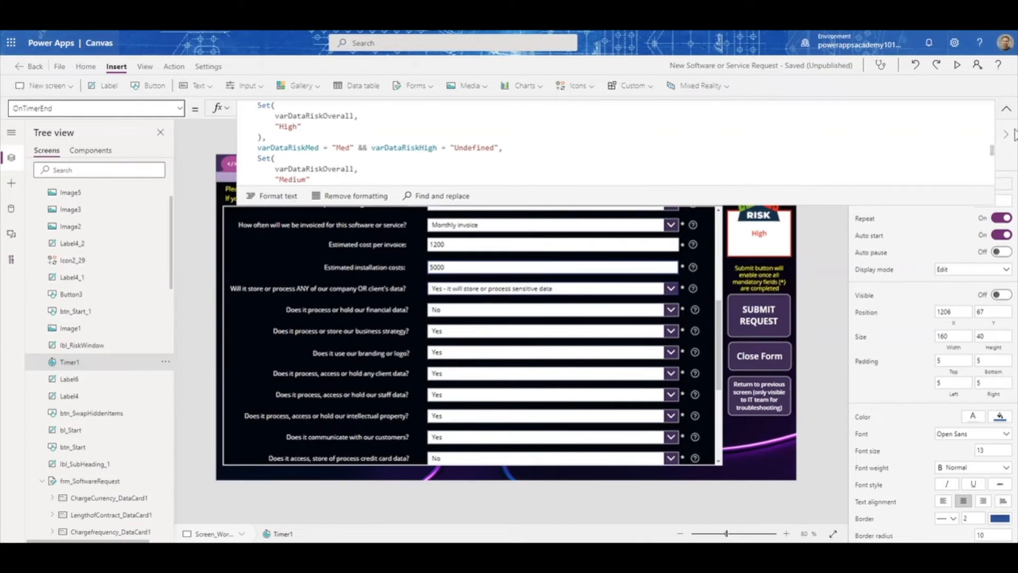
{"action": "left_click", "coordinate": [1007, 109]}
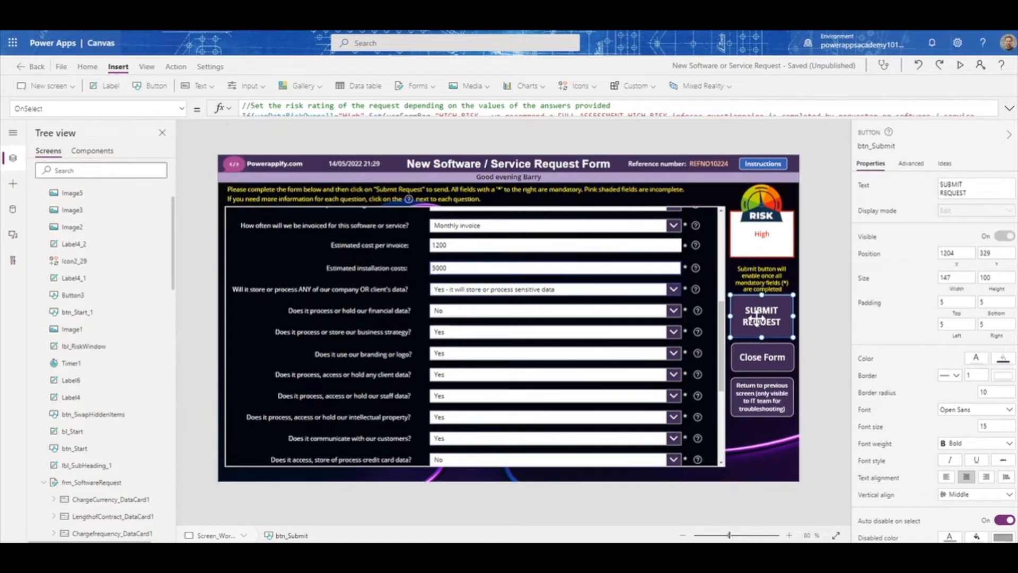
Select the Submit Request button and enlarge its OnSelect formula to read the risk rating texts set in varFormReq
{"action": "left_click_drag", "start_coordinate": [543, 115], "coordinate": [541, 204]}
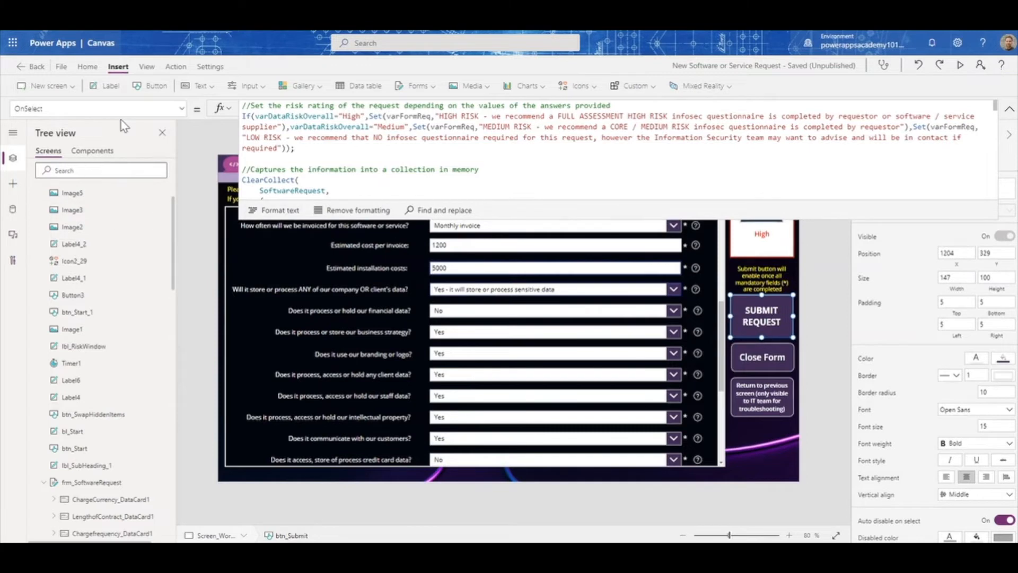
{"action": "left_click", "coordinate": [183, 111]}
{"action": "key", "text": "Escape"}
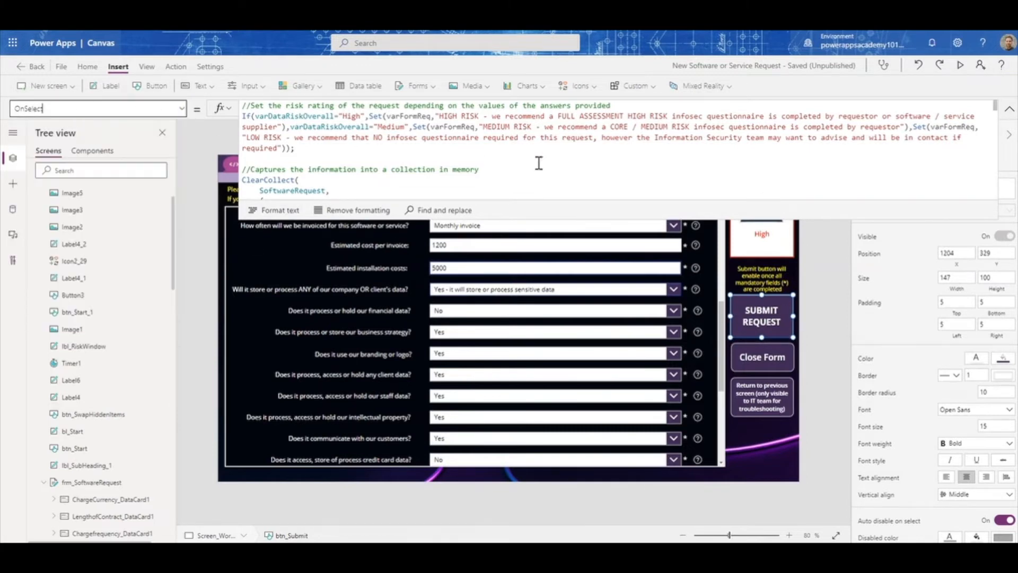
{"action": "left_click_drag", "start_coordinate": [577, 216], "coordinate": [571, 357]}
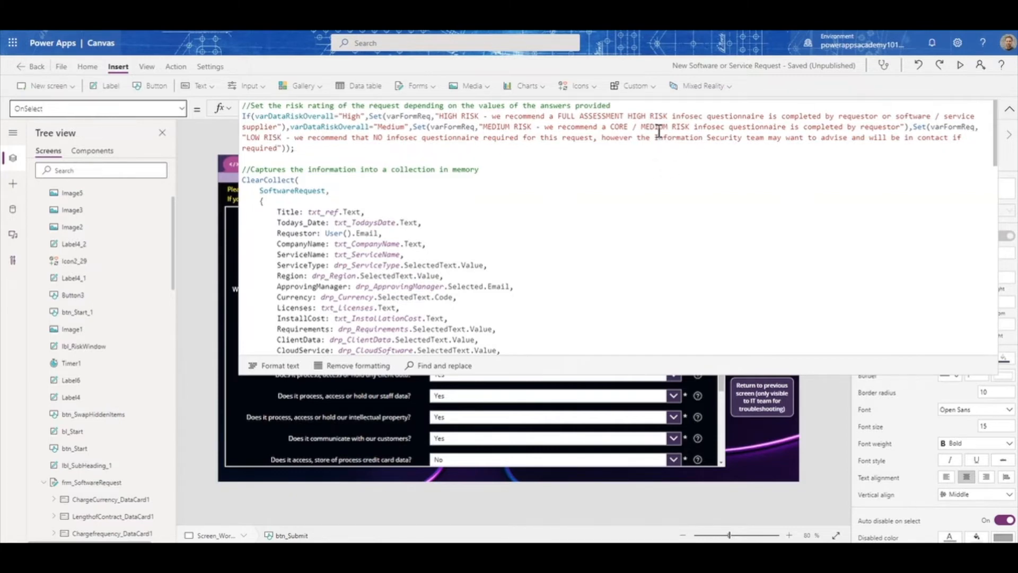
Read the ClearCollect part of the OnSelect formula, from the SoftwareRequest fields through Riskrating to the attachments collection
{"action": "scroll", "coordinate": [324, 161], "scroll_direction": "down", "scroll_amount": 2}
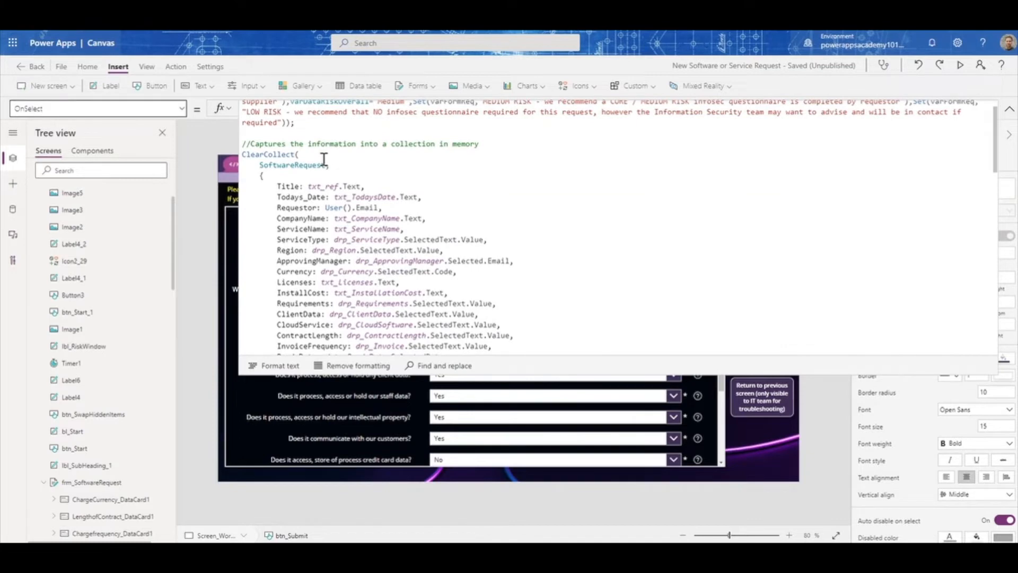
{"action": "scroll", "coordinate": [324, 159], "scroll_direction": "down", "scroll_amount": 2}
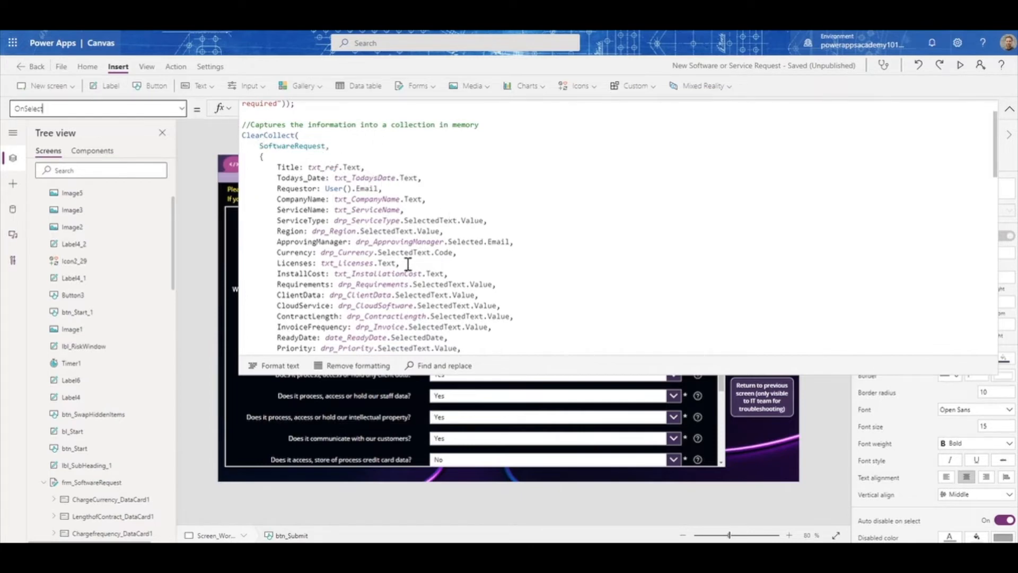
{"action": "scroll", "coordinate": [342, 300], "scroll_direction": "down", "scroll_amount": 3}
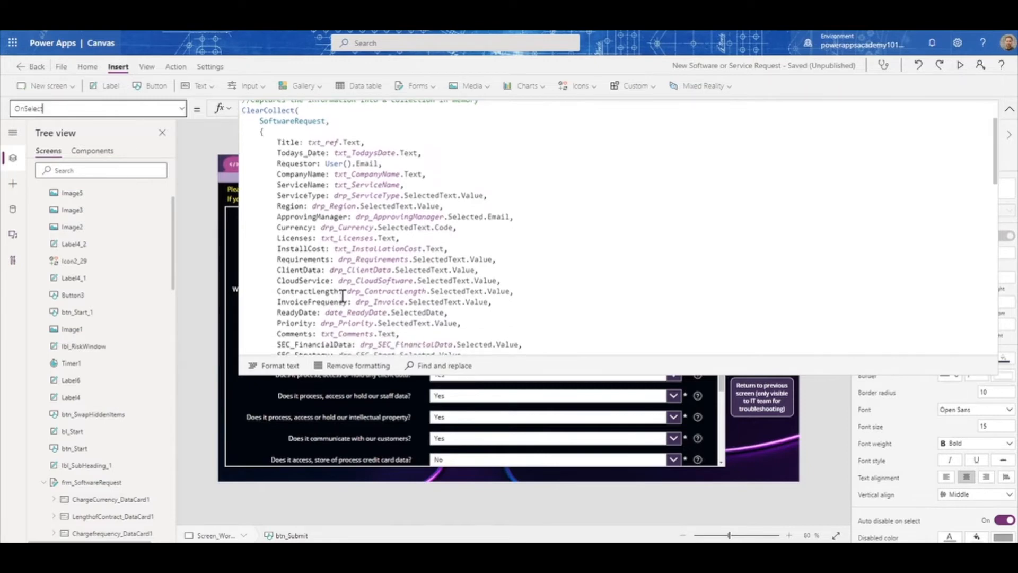
{"action": "scroll", "coordinate": [343, 295], "scroll_direction": "down", "scroll_amount": 5}
{"action": "scroll", "coordinate": [346, 288], "scroll_direction": "up", "scroll_amount": 4}
{"action": "scroll", "coordinate": [346, 288], "scroll_direction": "up", "scroll_amount": 3}
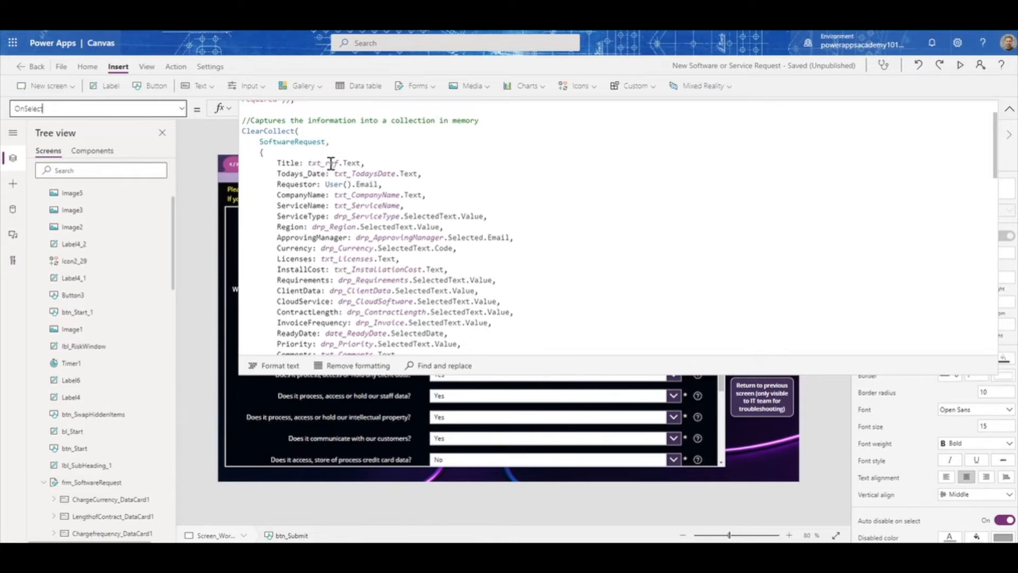
{"action": "scroll", "coordinate": [357, 289], "scroll_direction": "down", "scroll_amount": 1}
{"action": "scroll", "coordinate": [357, 289], "scroll_direction": "down", "scroll_amount": 6}
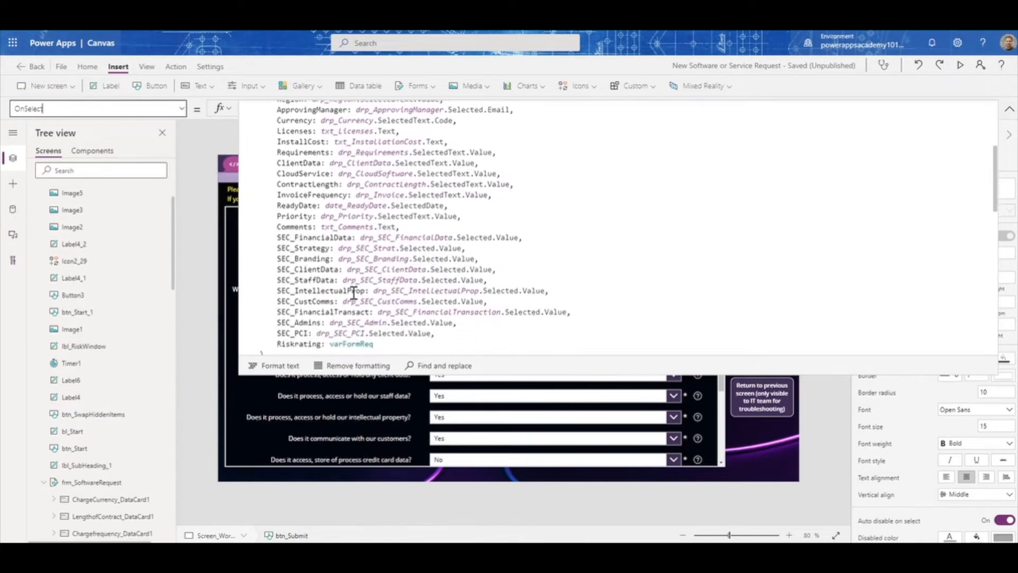
{"action": "scroll", "coordinate": [354, 283], "scroll_direction": "down", "scroll_amount": 1}
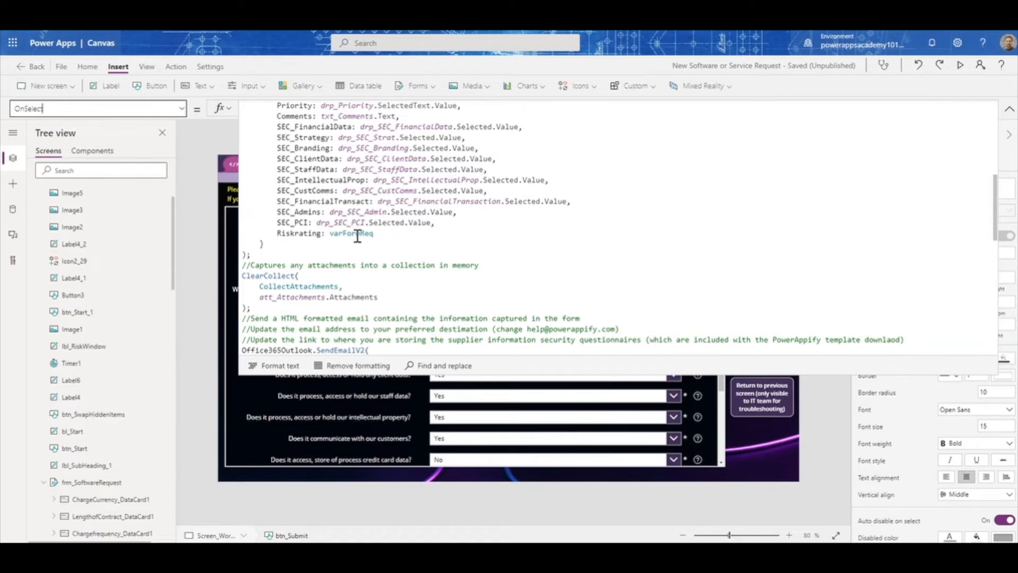
{"action": "scroll", "coordinate": [365, 234], "scroll_direction": "down", "scroll_amount": 1}
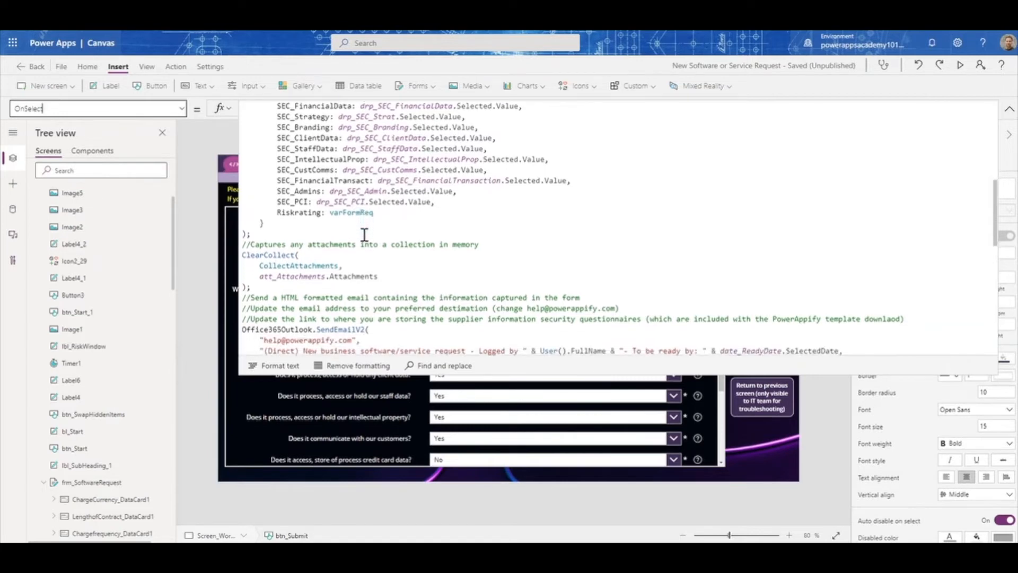
Preview the columns of the SoftwareRequest collection in the app's collections and return to the Submit Request formula
{"action": "left_click", "coordinate": [151, 68]}
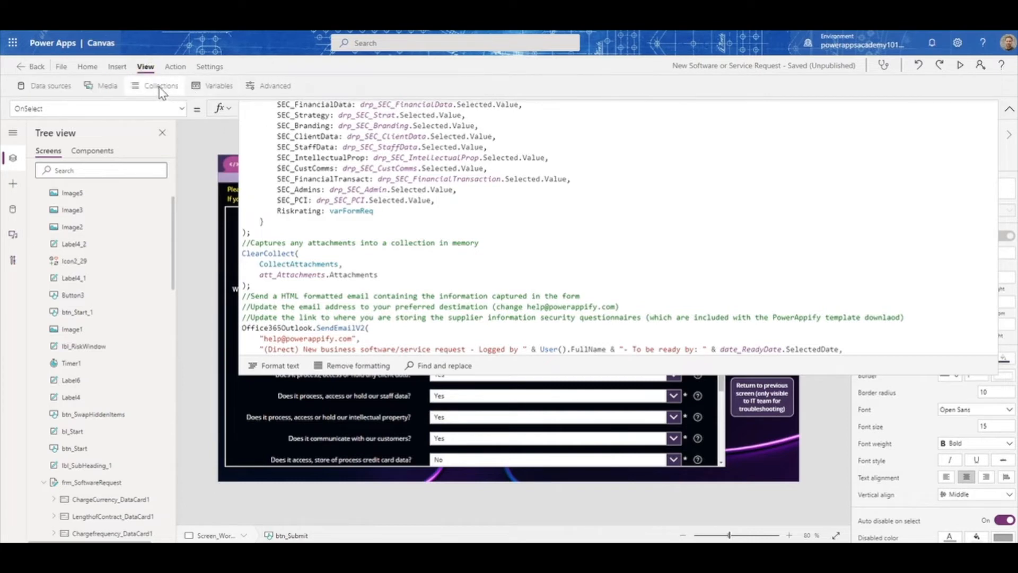
{"action": "left_click", "coordinate": [161, 88]}
{"action": "left_click", "coordinate": [169, 114]}
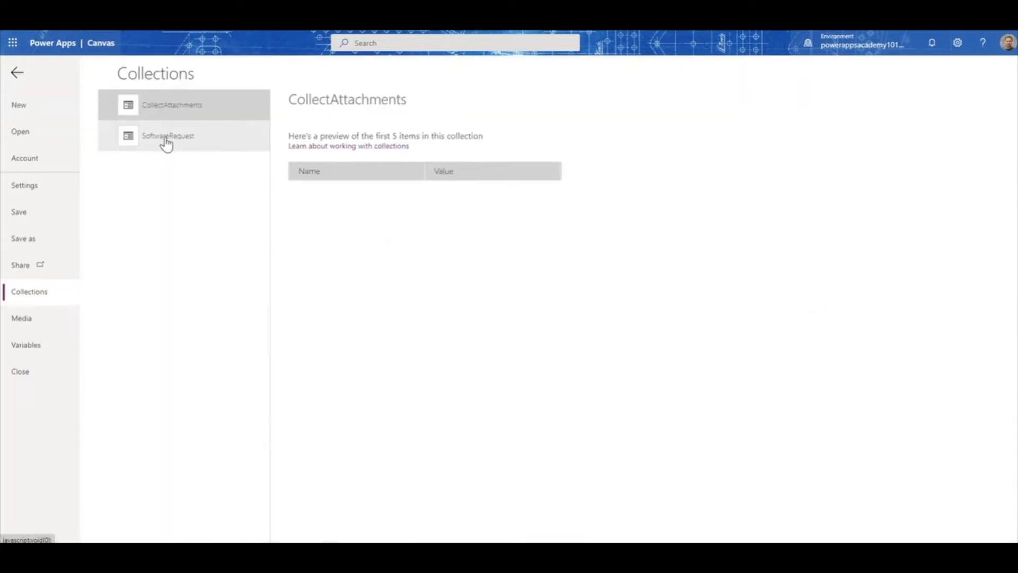
{"action": "left_click", "coordinate": [166, 142]}
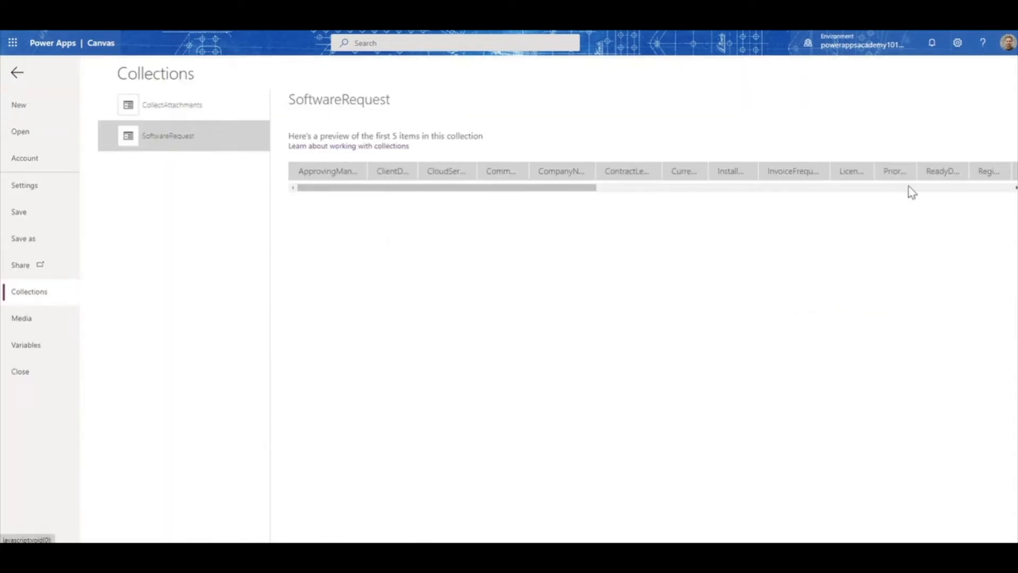
{"action": "left_click_drag", "start_coordinate": [529, 189], "coordinate": [420, 195]}
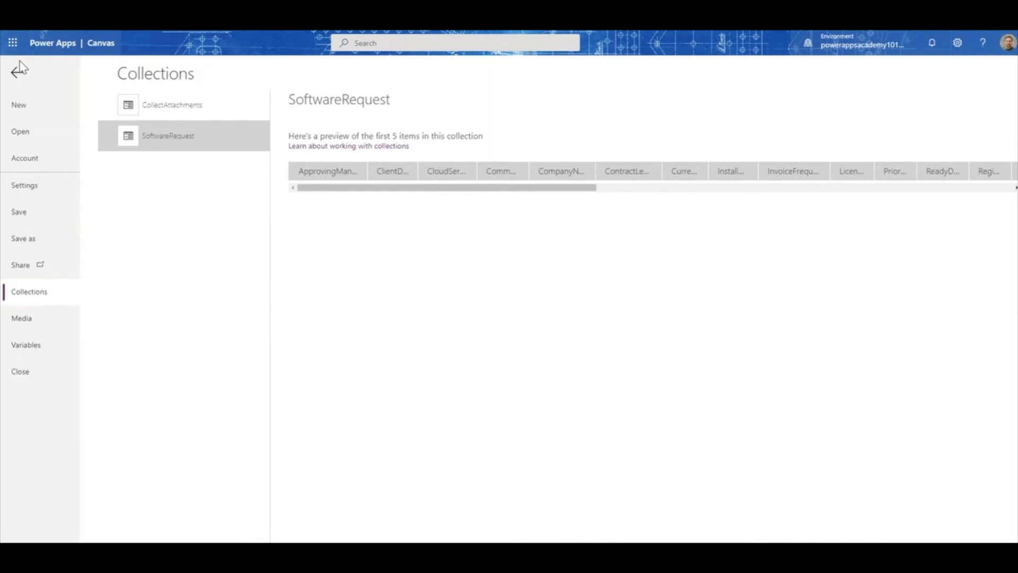
{"action": "left_click", "coordinate": [20, 69]}
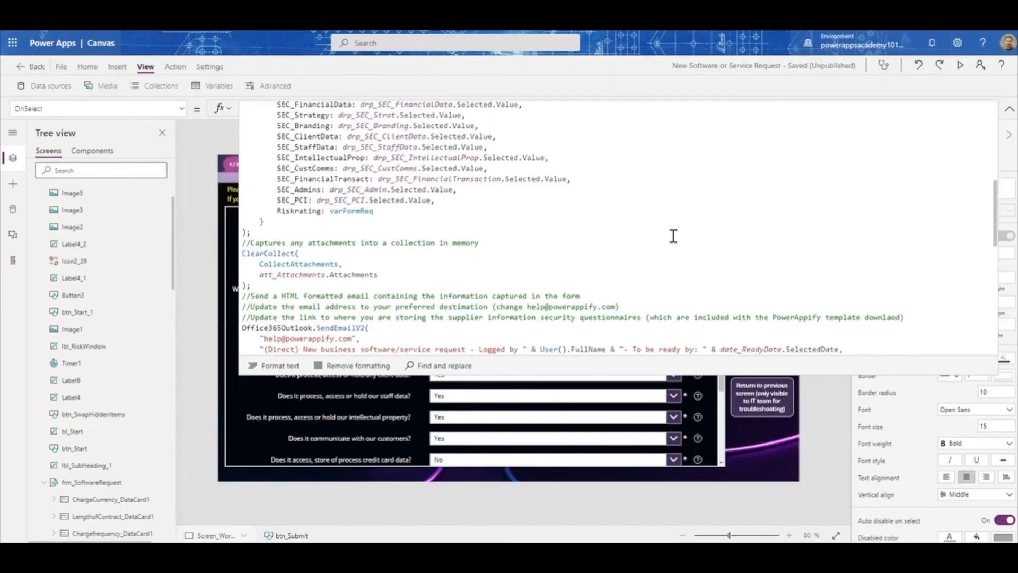
Read the CollectAttachments and Office365Outlook.SendEmailV2 parts of the OnSelect formula, including the recipient, subject and HTML body fields
{"action": "scroll", "coordinate": [441, 250], "scroll_direction": "down", "scroll_amount": 2}
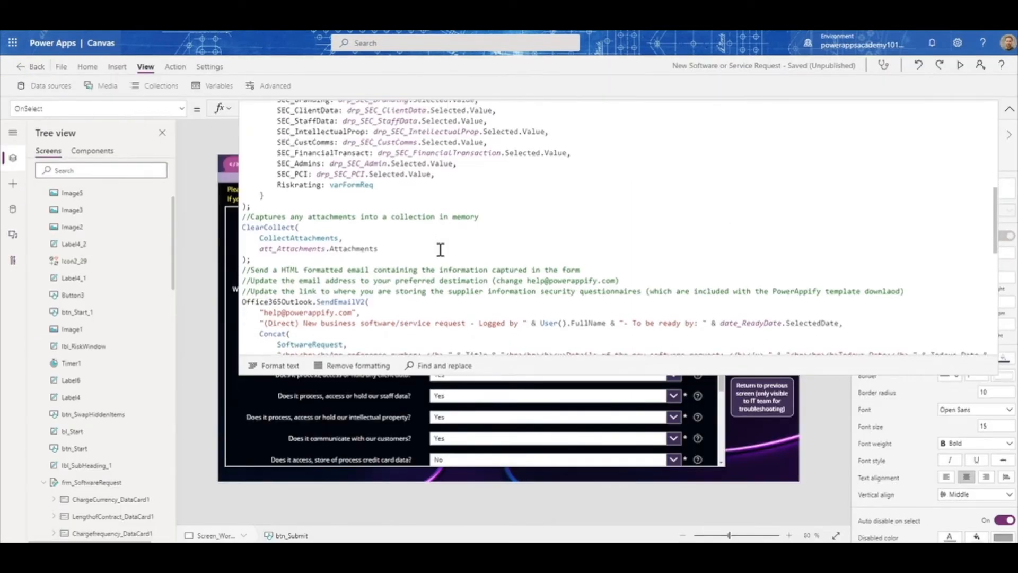
{"action": "scroll", "coordinate": [437, 251], "scroll_direction": "down", "scroll_amount": 1}
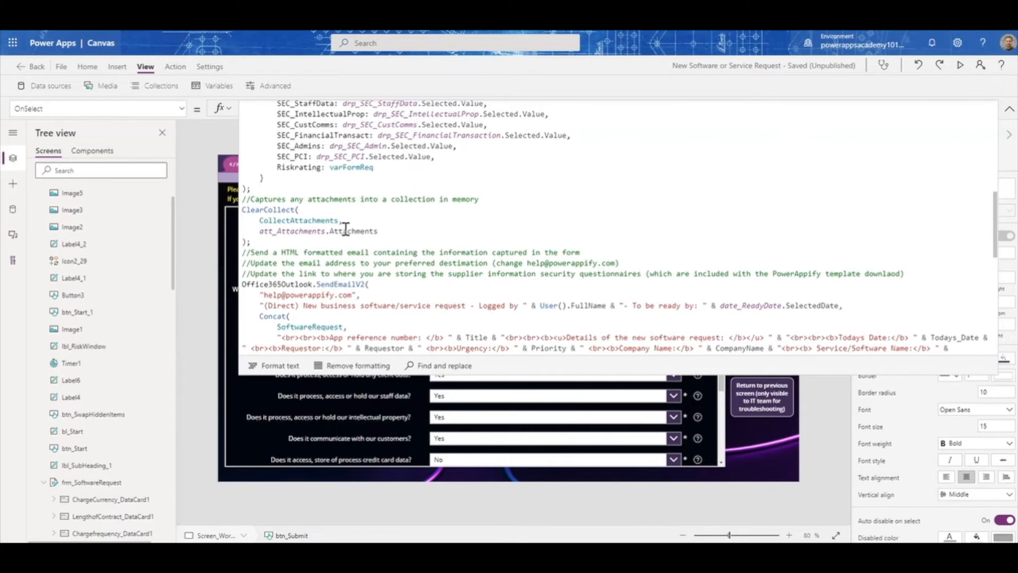
{"action": "scroll", "coordinate": [348, 225], "scroll_direction": "down", "scroll_amount": 5}
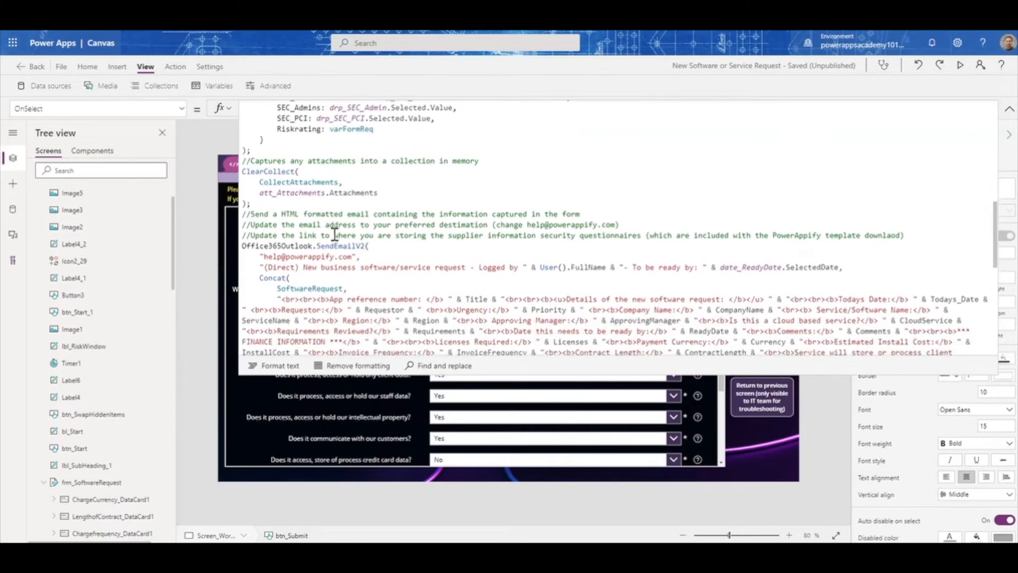
{"action": "scroll", "coordinate": [334, 239], "scroll_direction": "down", "scroll_amount": 3}
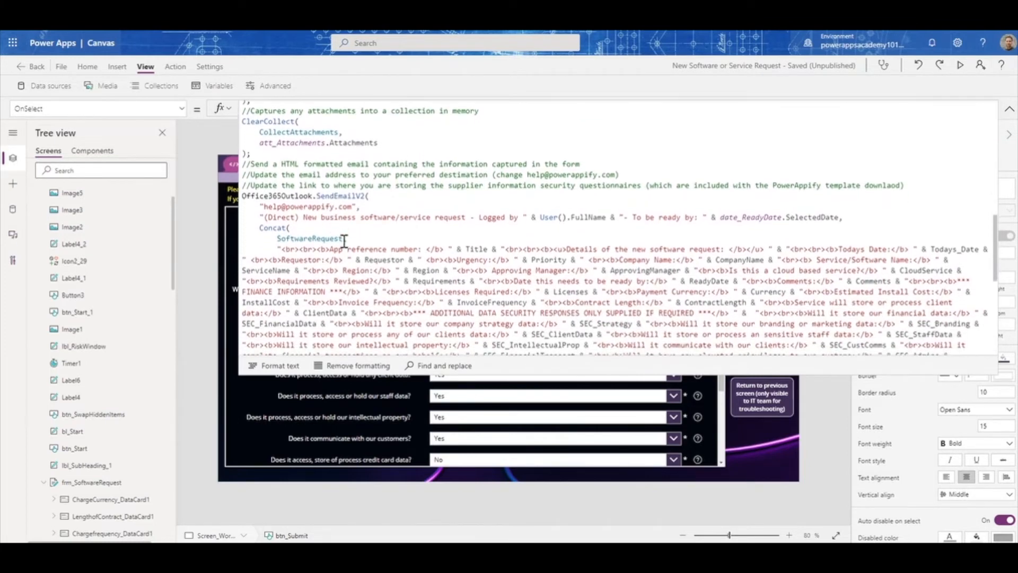
{"action": "scroll", "coordinate": [417, 279], "scroll_direction": "down", "scroll_amount": 3}
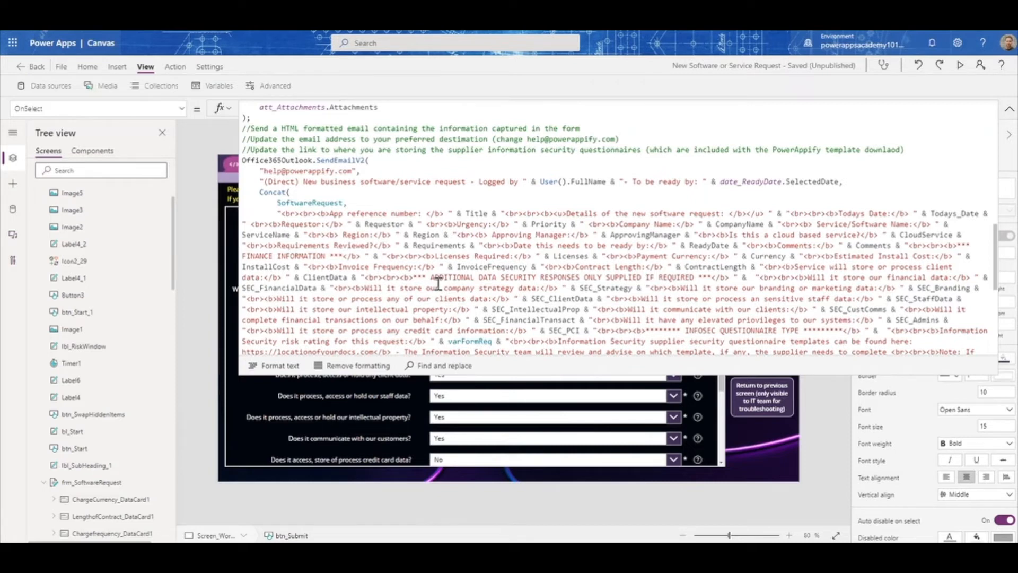
{"action": "scroll", "coordinate": [626, 269], "scroll_direction": "down", "scroll_amount": 3}
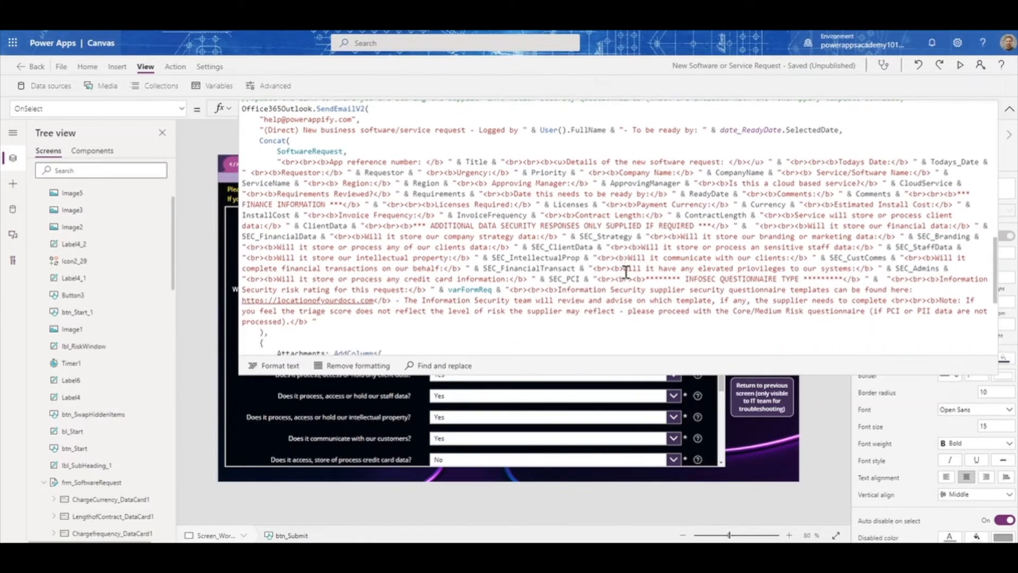
{"action": "scroll", "coordinate": [328, 143], "scroll_direction": "up", "scroll_amount": 1}
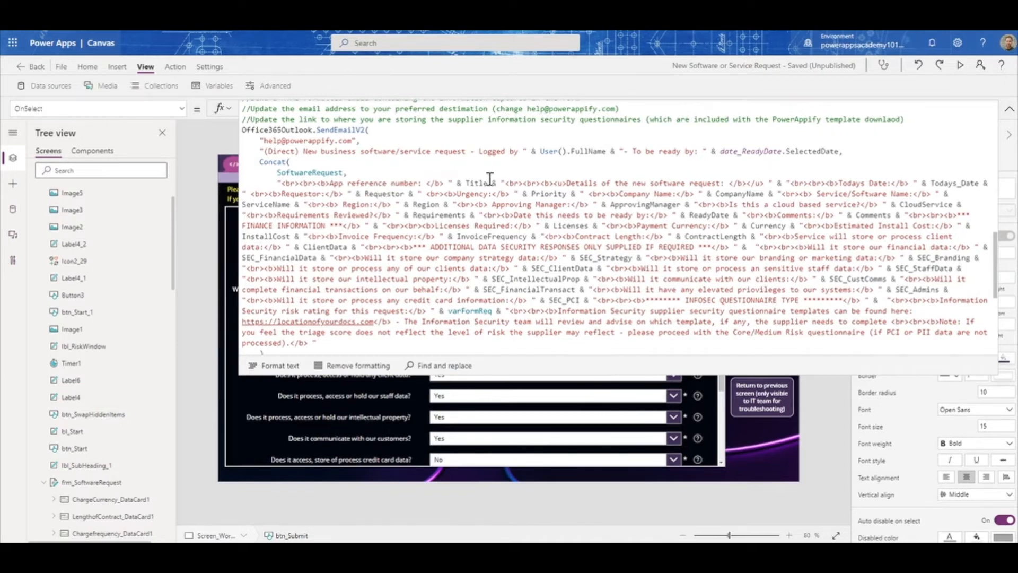
Read the Concat part of the email body, comparing its fields with those of the SoftwareRequest collection in the same formula
{"action": "scroll", "coordinate": [486, 227], "scroll_direction": "up", "scroll_amount": 1}
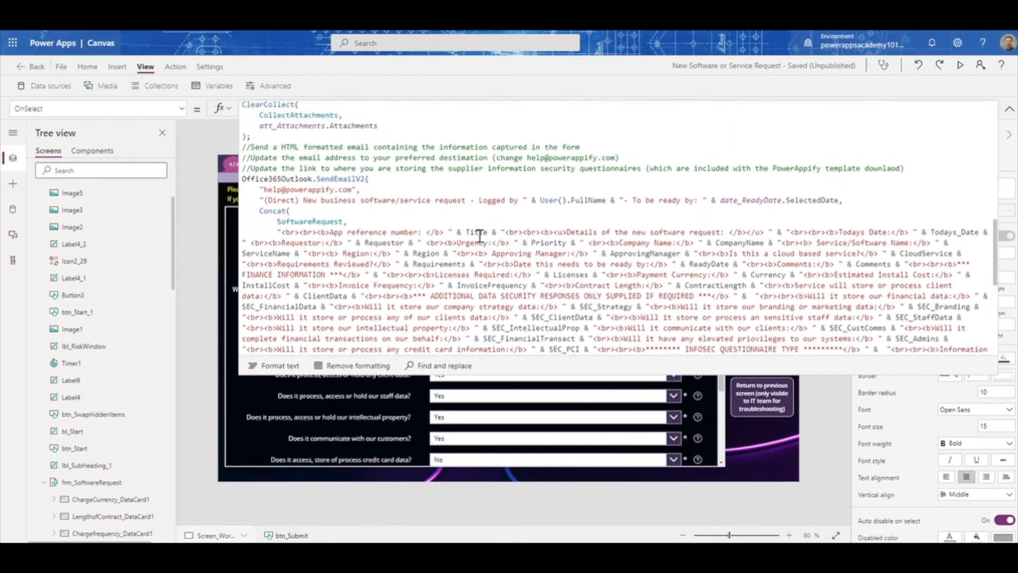
{"action": "scroll", "coordinate": [475, 232], "scroll_direction": "up", "scroll_amount": 10}
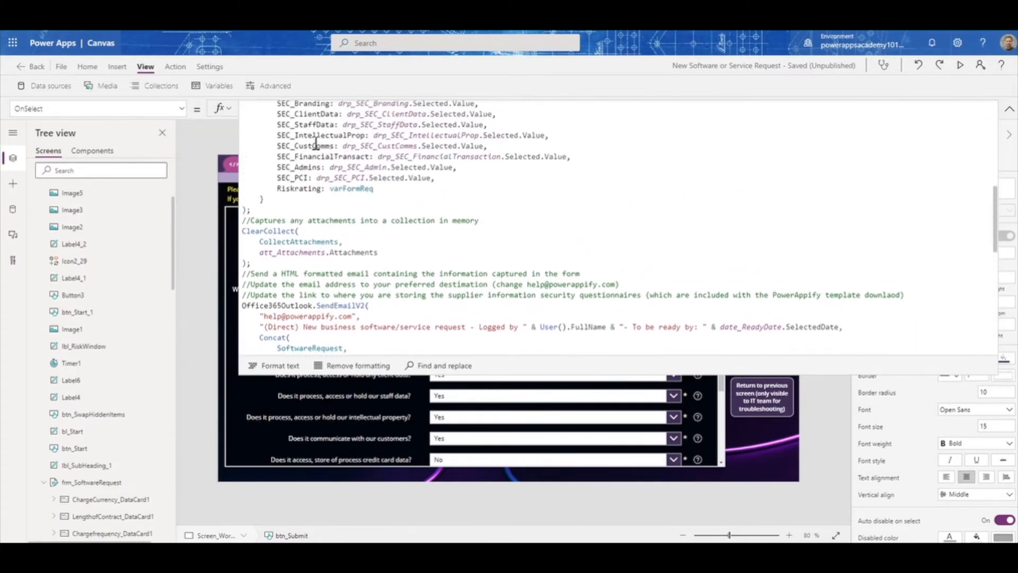
{"action": "scroll", "coordinate": [319, 186], "scroll_direction": "down", "scroll_amount": 8}
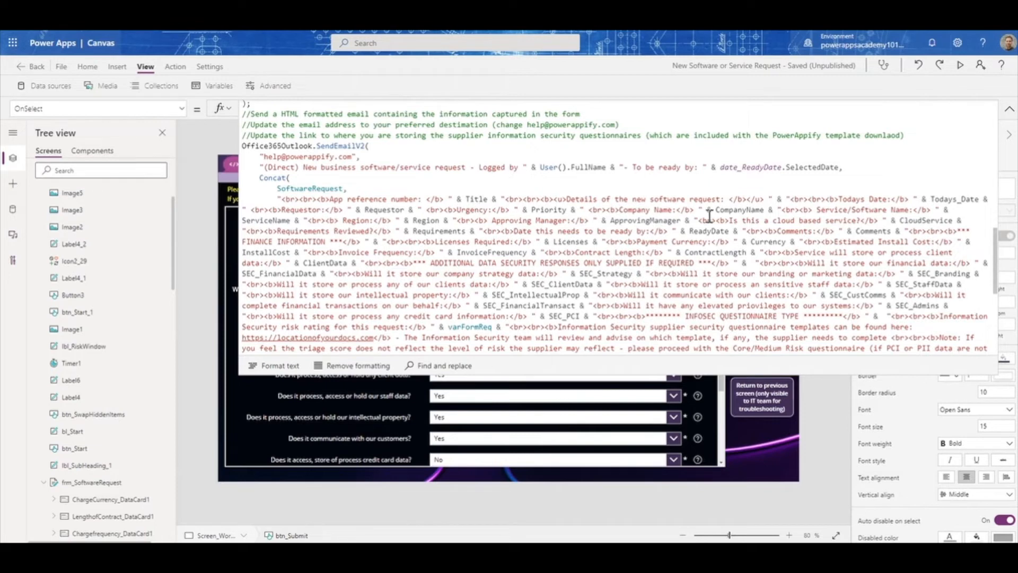
{"action": "scroll", "coordinate": [768, 233], "scroll_direction": "down", "scroll_amount": 2}
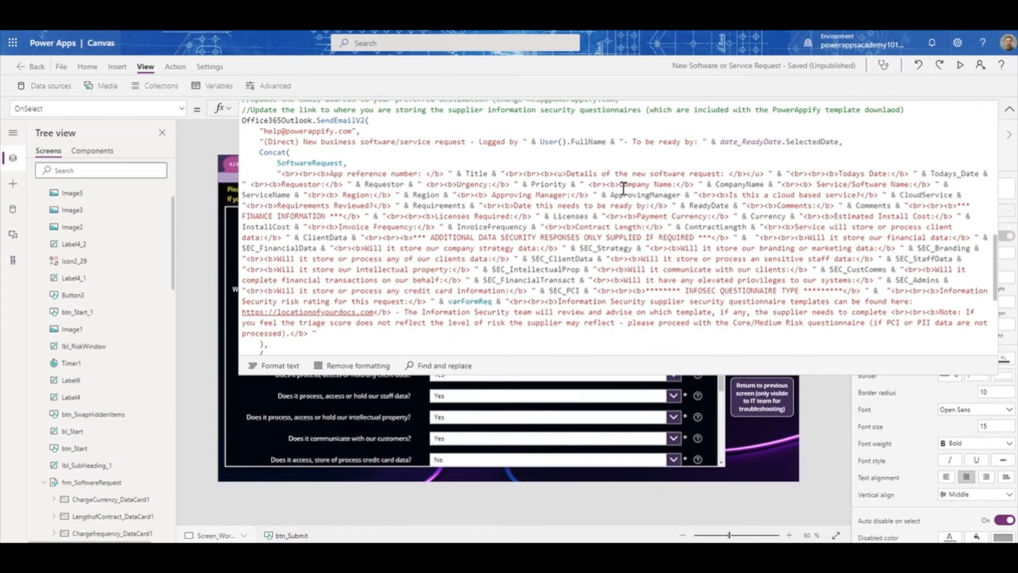
{"action": "scroll", "coordinate": [870, 189], "scroll_direction": "down", "scroll_amount": 2}
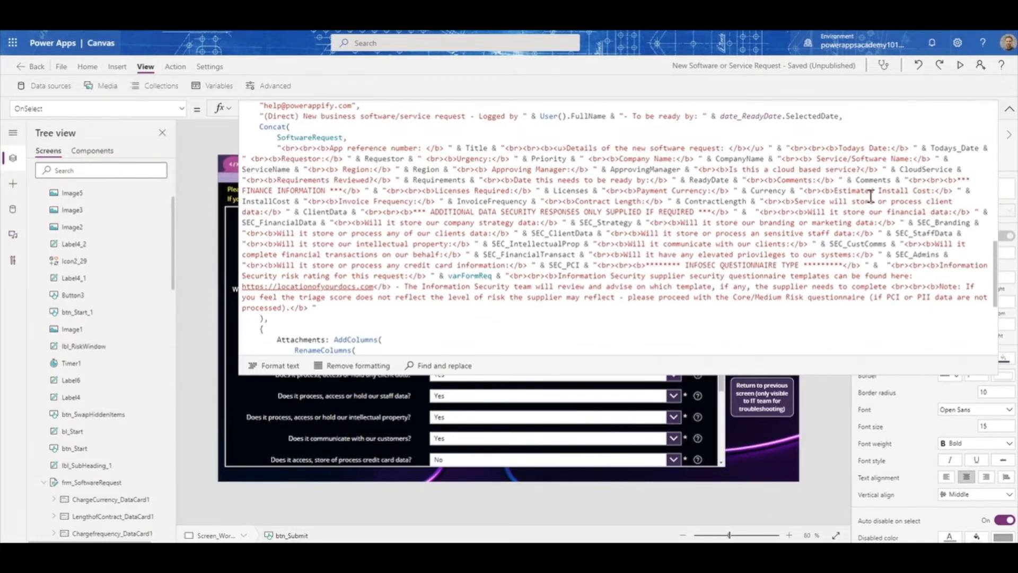
{"action": "scroll", "coordinate": [613, 183], "scroll_direction": "down", "scroll_amount": 3}
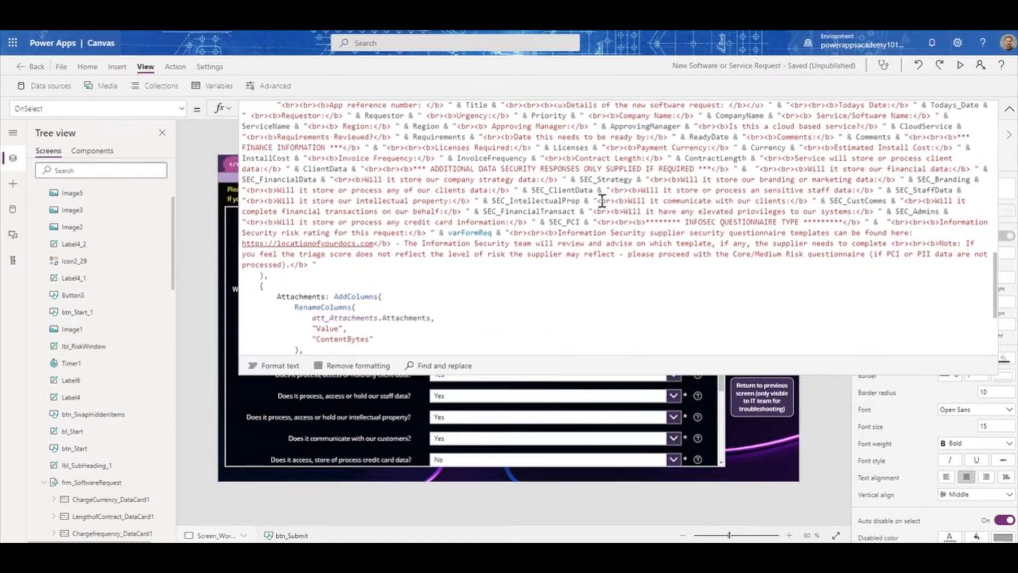
Read the end of the OnSelect formula, including the Attachments part with AddColumns and RenameColumns on att_Attachments
{"action": "scroll", "coordinate": [602, 204], "scroll_direction": "down", "scroll_amount": 3}
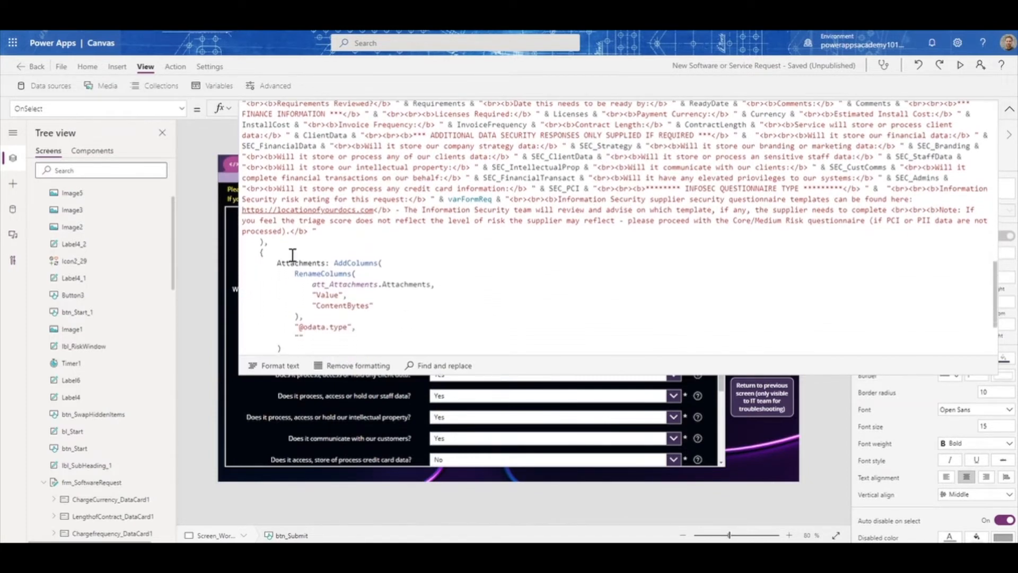
{"action": "scroll", "coordinate": [417, 295], "scroll_direction": "down", "scroll_amount": 1}
{"action": "scroll", "coordinate": [416, 295], "scroll_direction": "down", "scroll_amount": 1}
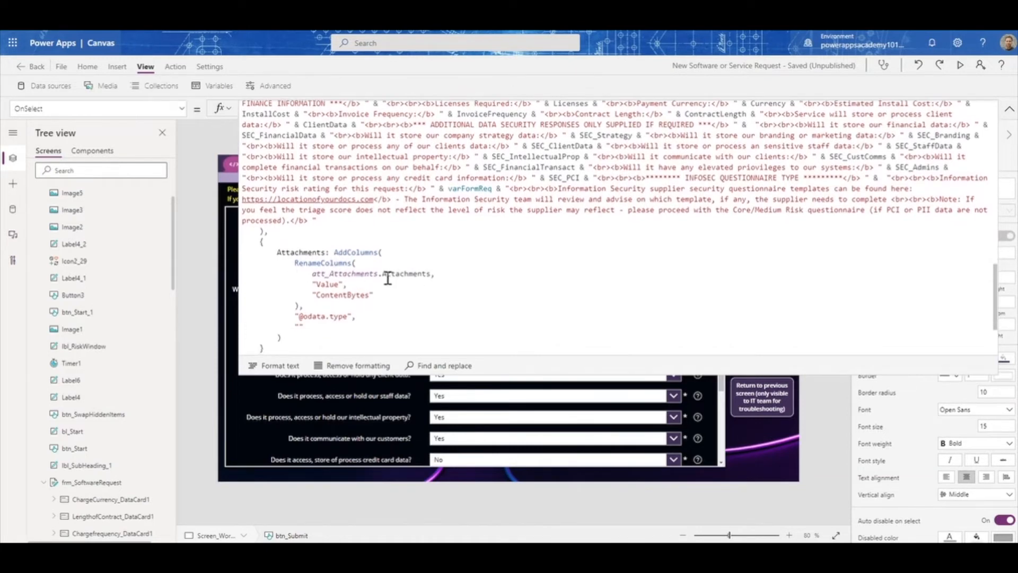
{"action": "scroll", "coordinate": [391, 275], "scroll_direction": "down", "scroll_amount": 5}
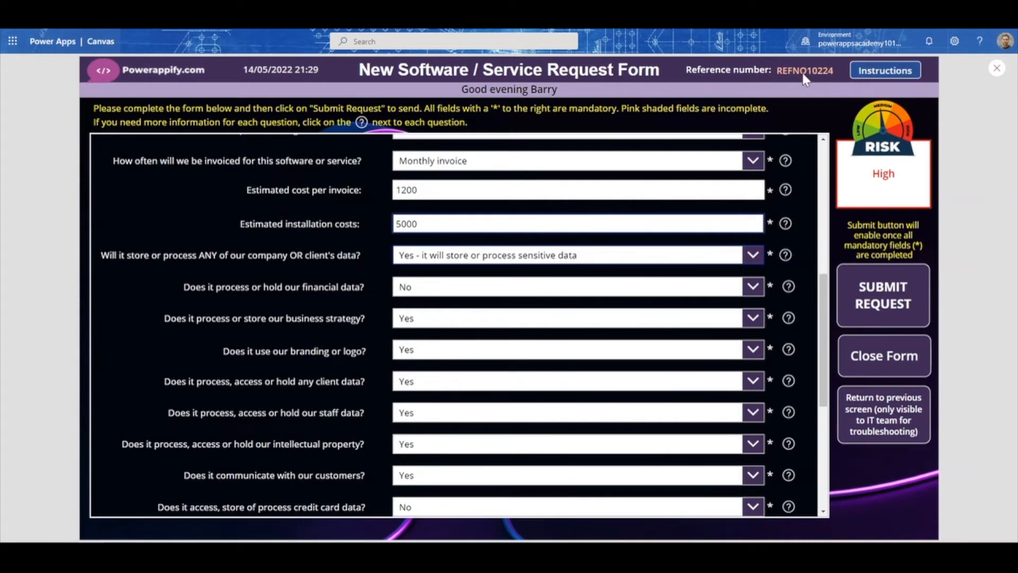
Leave the app preview and inspect the reference number label and the Default property of its text input txt_ref
{"action": "left_click", "coordinate": [997, 69]}
{"action": "left_click", "coordinate": [711, 165]}
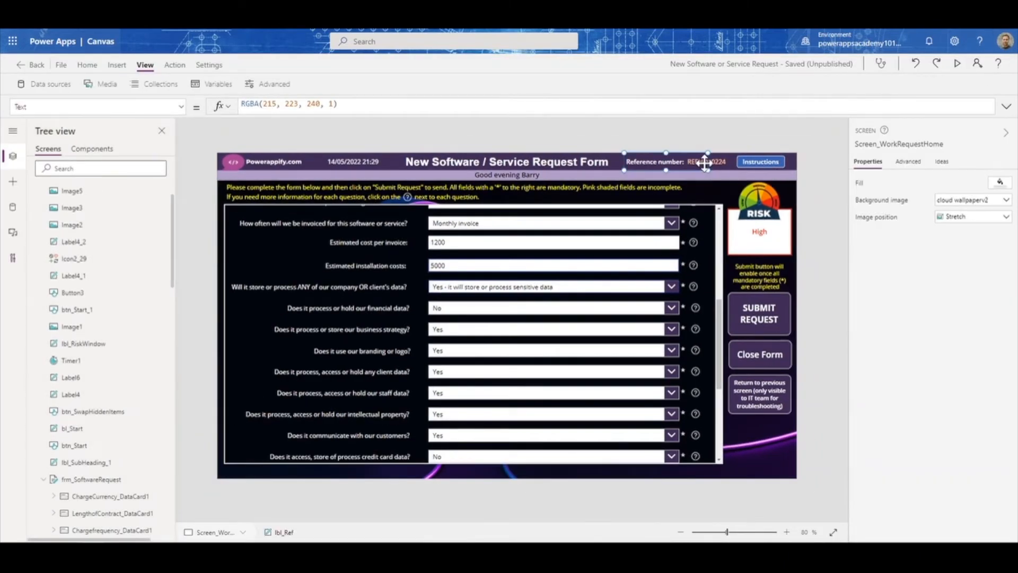
{"action": "left_click", "coordinate": [721, 161]}
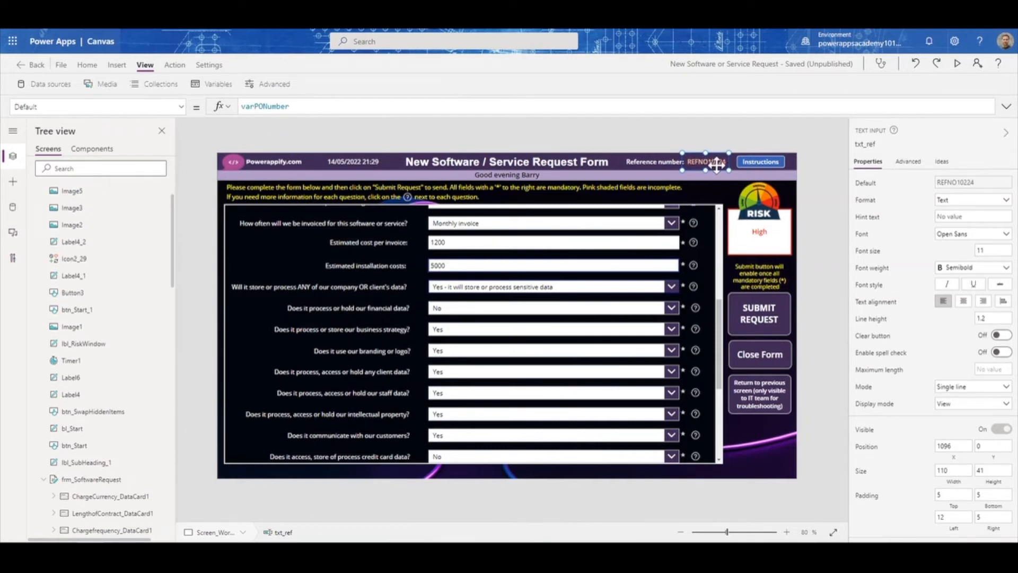
{"action": "left_click", "coordinate": [842, 260]}
Select the Submit Request button, preview the app to submit the completed request, and close the preview from the success screen
{"action": "left_click", "coordinate": [766, 317]}
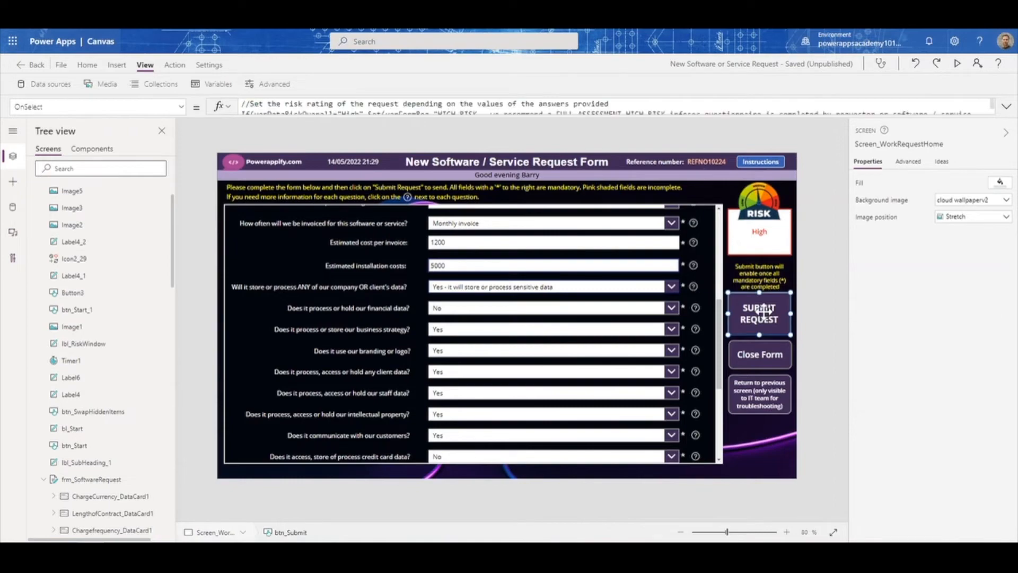
{"action": "left_click", "coordinate": [957, 64]}
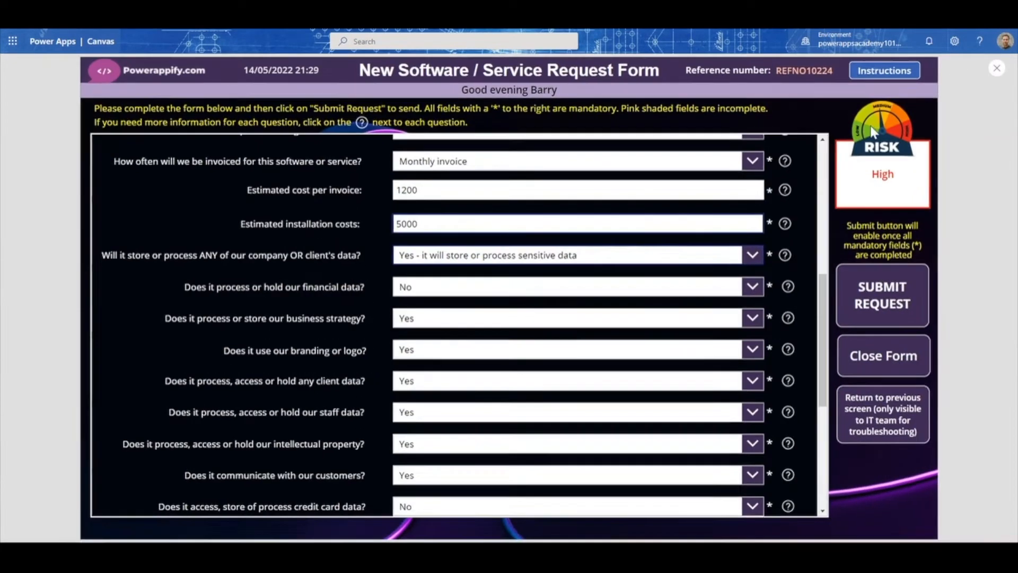
{"action": "left_click", "coordinate": [875, 310]}
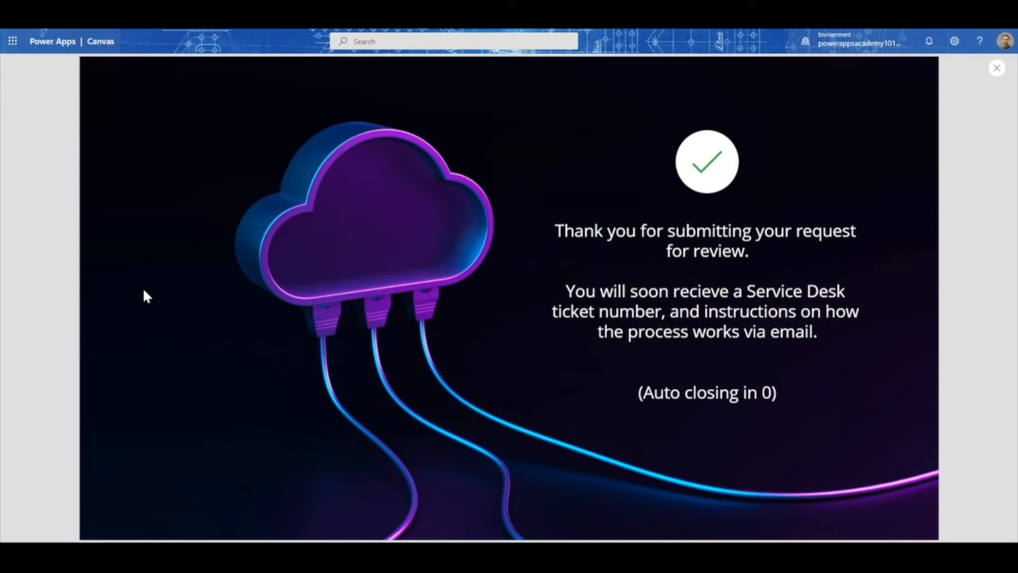
{"action": "left_click", "coordinate": [995, 69]}
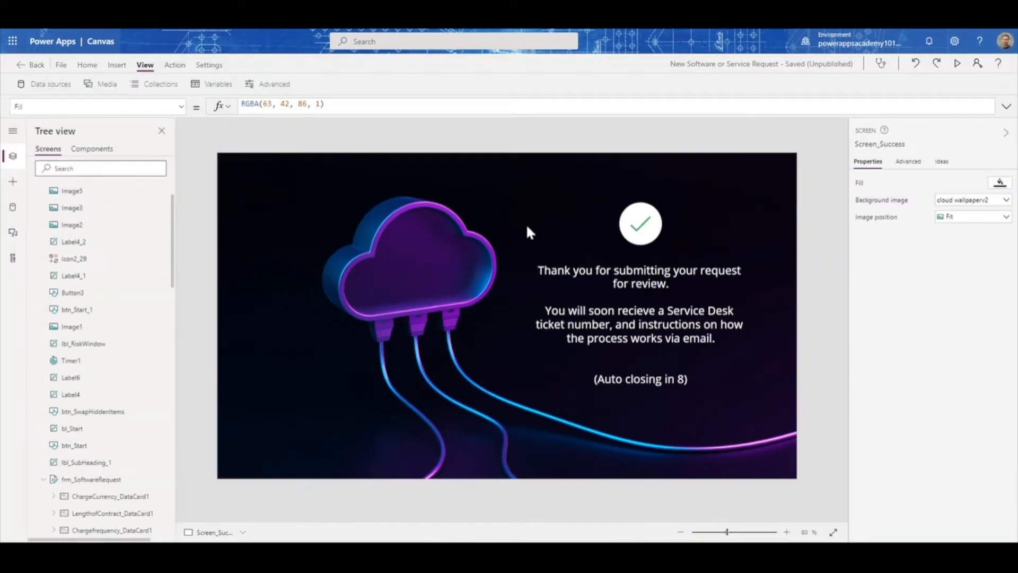
Collapse Screen_WorkRequestHome in the tree and inspect the Text formula of the auto-closing countdown label on Screen_Success
{"action": "scroll", "coordinate": [42, 205], "scroll_direction": "up", "scroll_amount": 2}
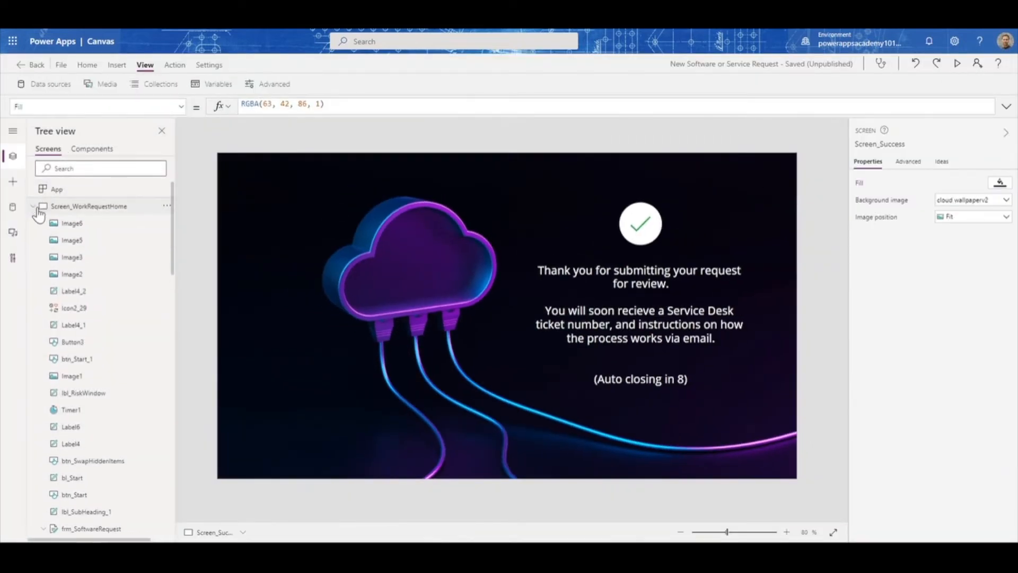
{"action": "left_click", "coordinate": [35, 207]}
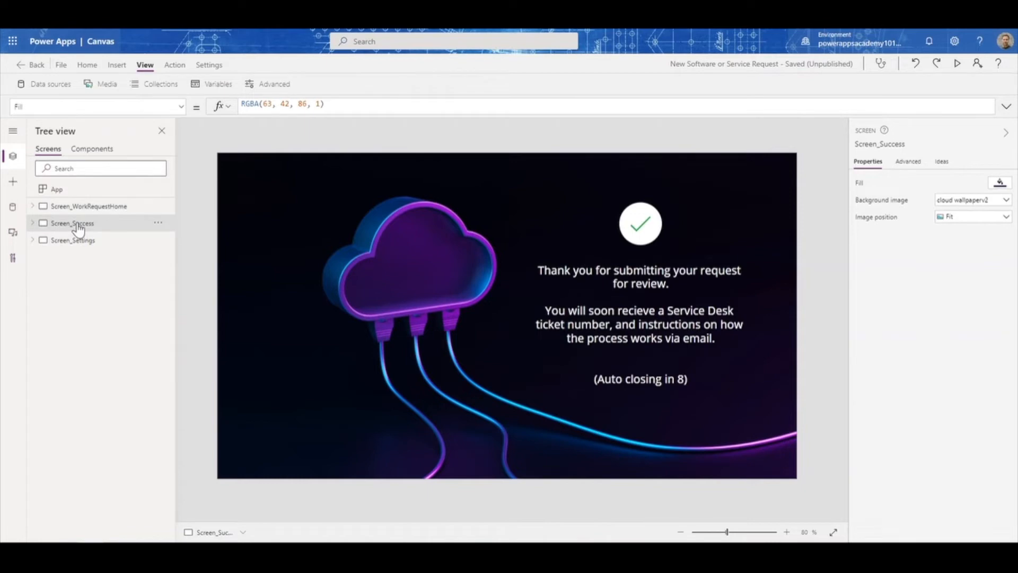
{"action": "left_click", "coordinate": [577, 390]}
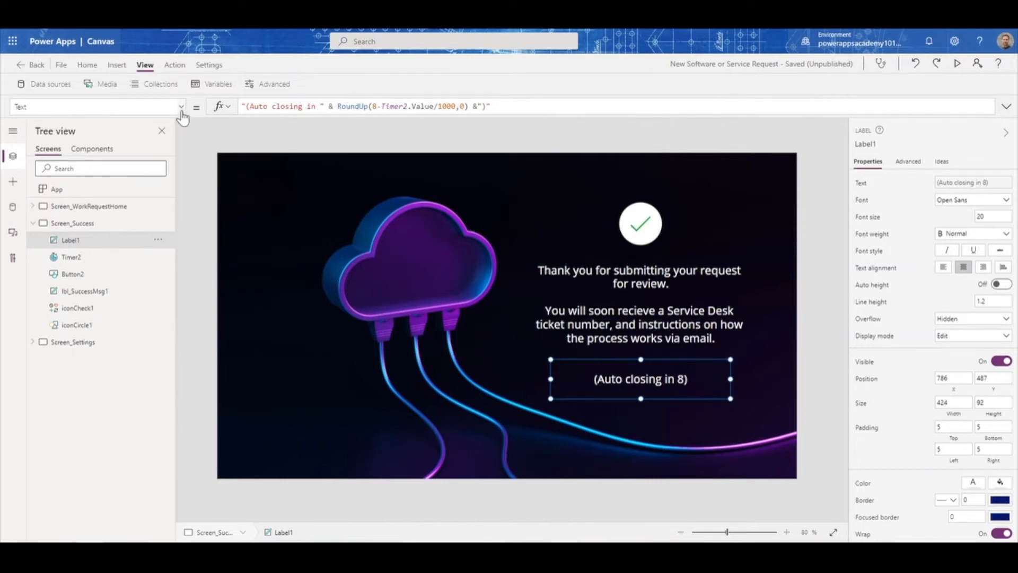
Inspect the OnTimerEnd formula and the Visible property of Timer2 on Screen_Success
{"action": "left_click", "coordinate": [69, 260]}
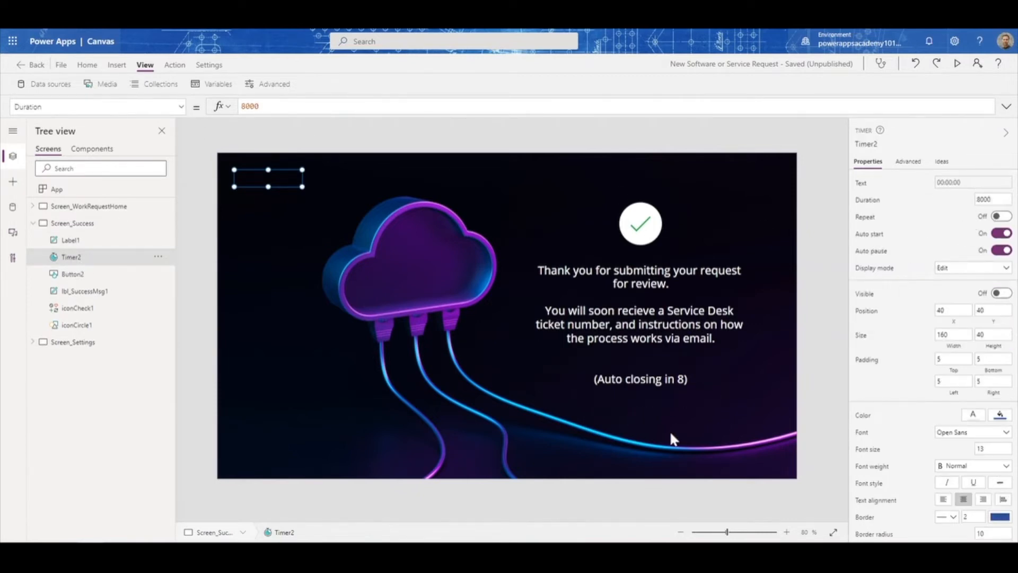
{"action": "left_click", "coordinate": [181, 107]}
{"action": "scroll", "coordinate": [109, 247], "scroll_direction": "down", "scroll_amount": 5}
{"action": "scroll", "coordinate": [111, 251], "scroll_direction": "down", "scroll_amount": 4}
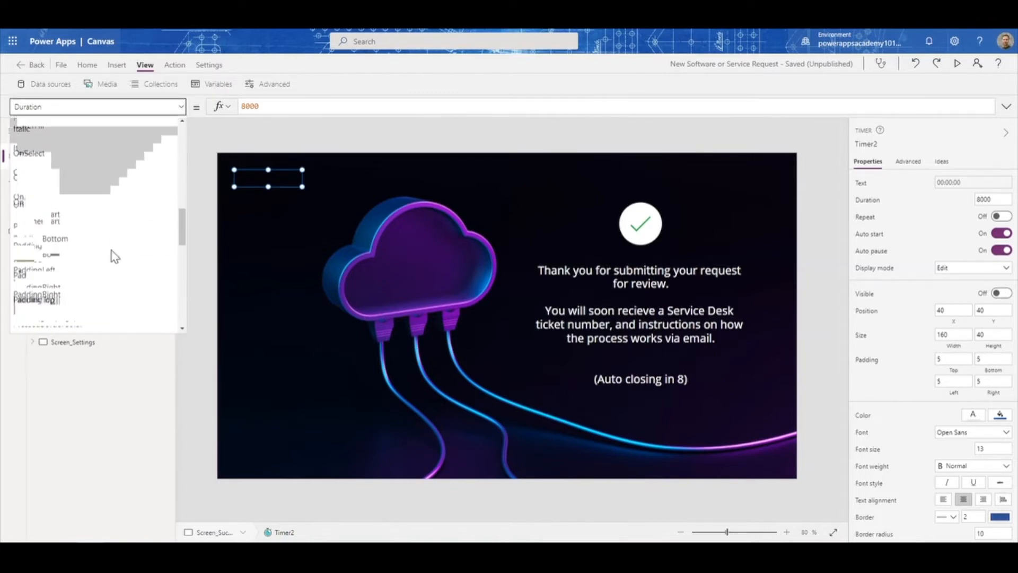
{"action": "left_click", "coordinate": [85, 168]}
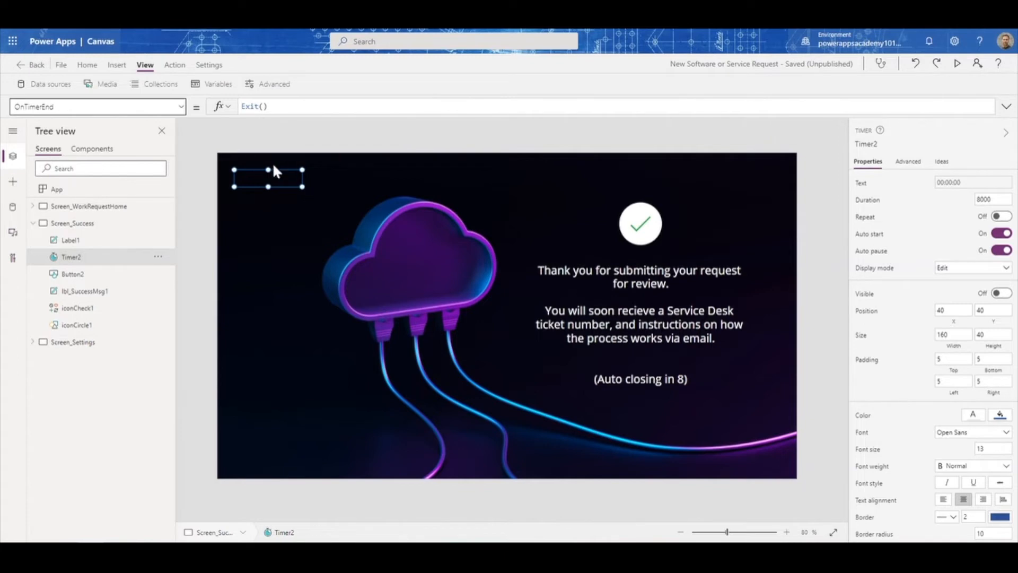
{"action": "left_click", "coordinate": [181, 106]}
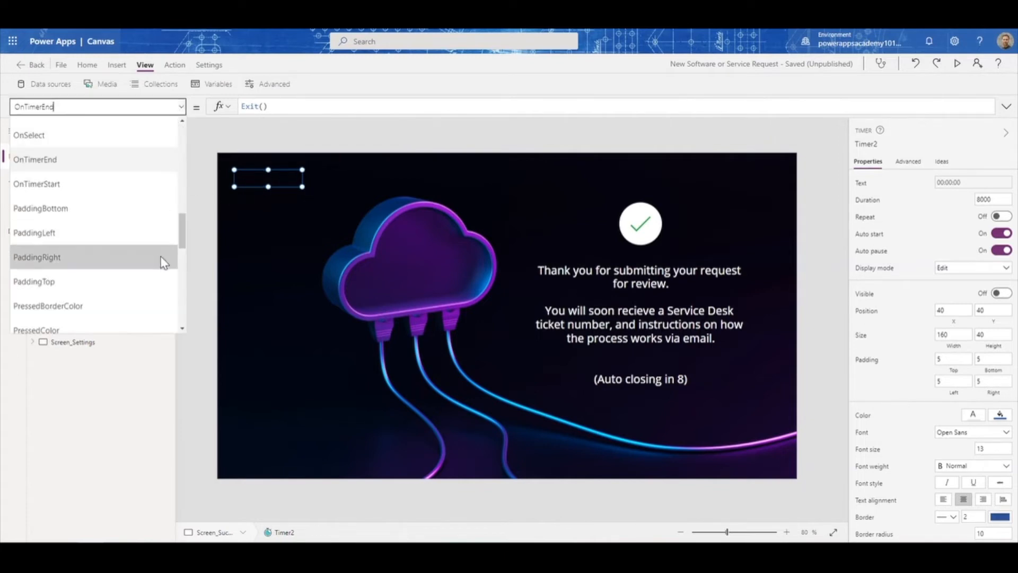
{"action": "scroll", "coordinate": [164, 262], "scroll_direction": "down", "scroll_amount": 10}
{"action": "left_click", "coordinate": [103, 263]}
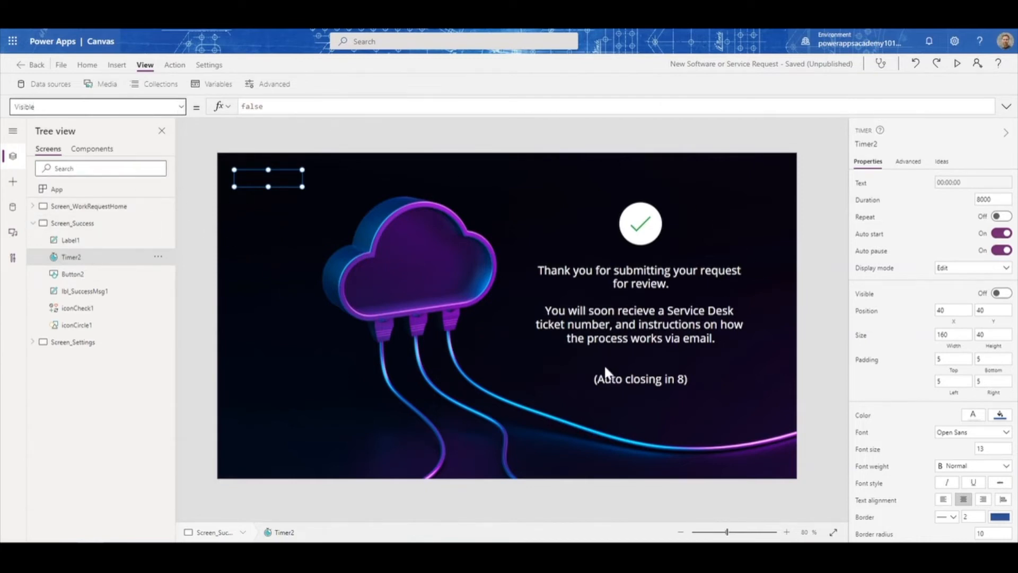
{"action": "left_click", "coordinate": [181, 110]}
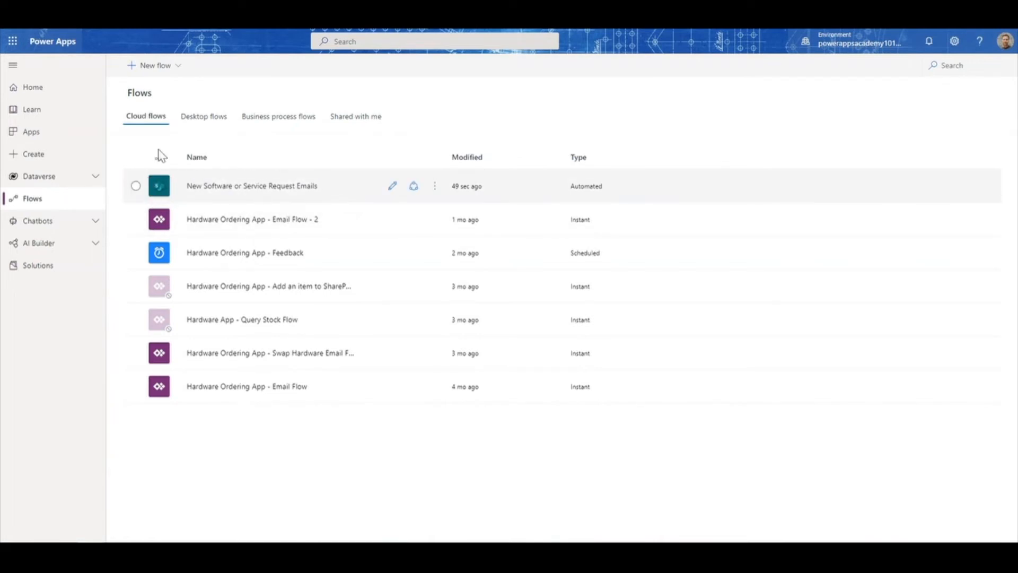
Open the NewSoftwareRequest SharePoint list in a new browser tab, choose the signed-in account, and look through the logged requests
{"action": "key", "text": "ctrl+t"}
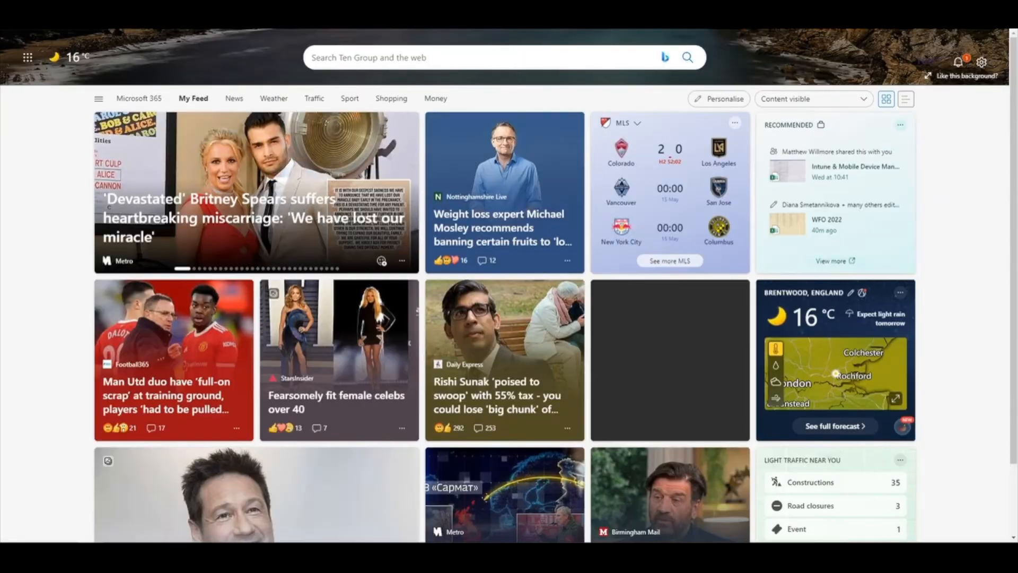
{"action": "type", "text": "share"}
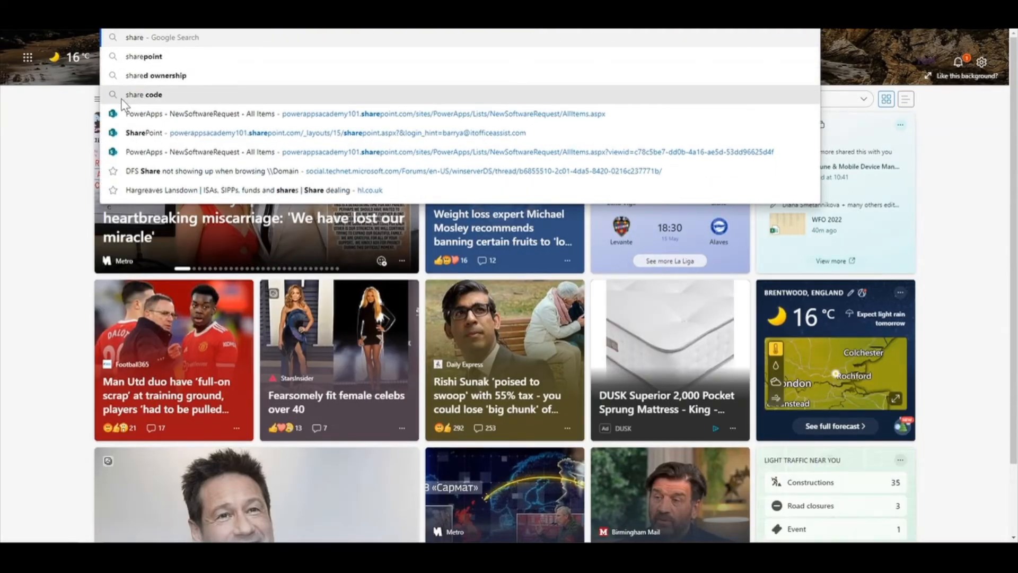
{"action": "left_click", "coordinate": [141, 114]}
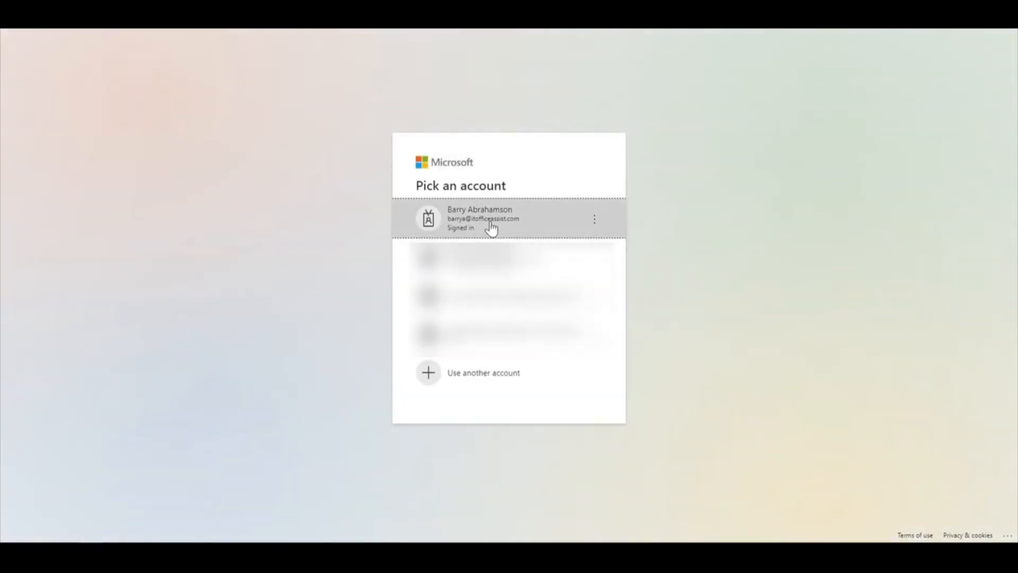
{"action": "left_click", "coordinate": [484, 228]}
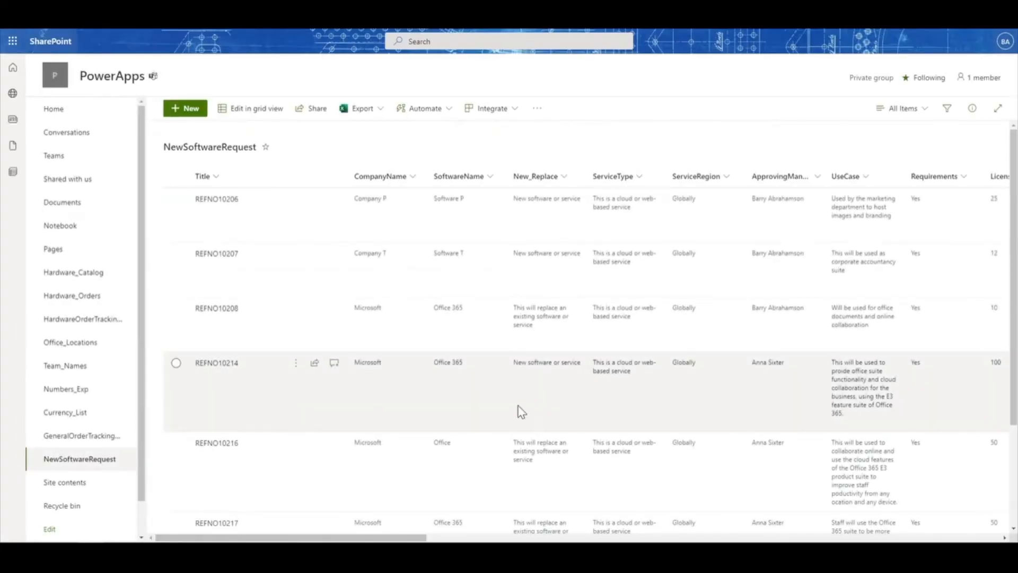
{"action": "scroll", "coordinate": [443, 424], "scroll_direction": "down", "scroll_amount": 3}
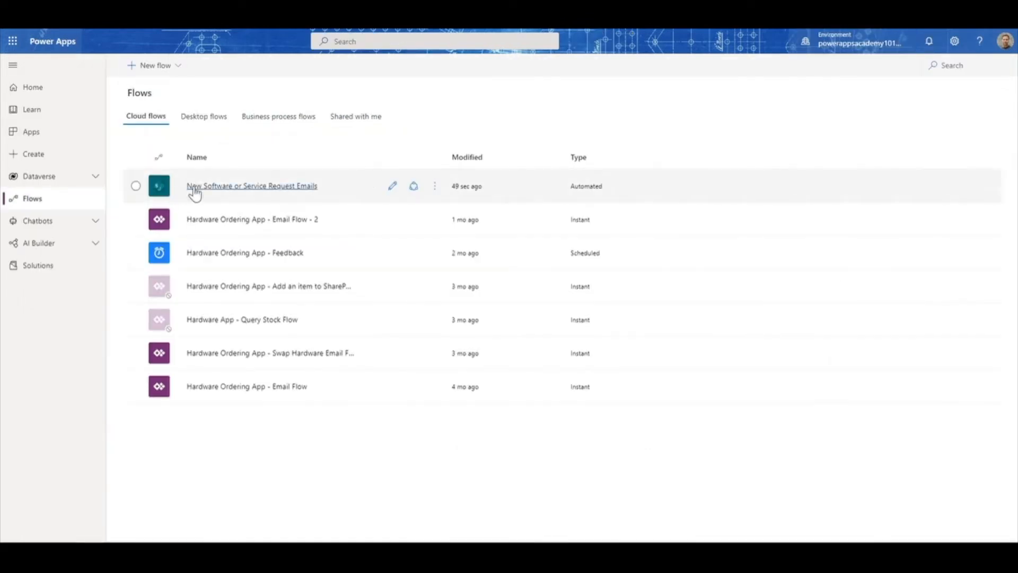
Open the New Software or Service Request Emails flow for editing and examine its trigger, Send email to requestor and Initialize variable actions
{"action": "left_click", "coordinate": [393, 187]}
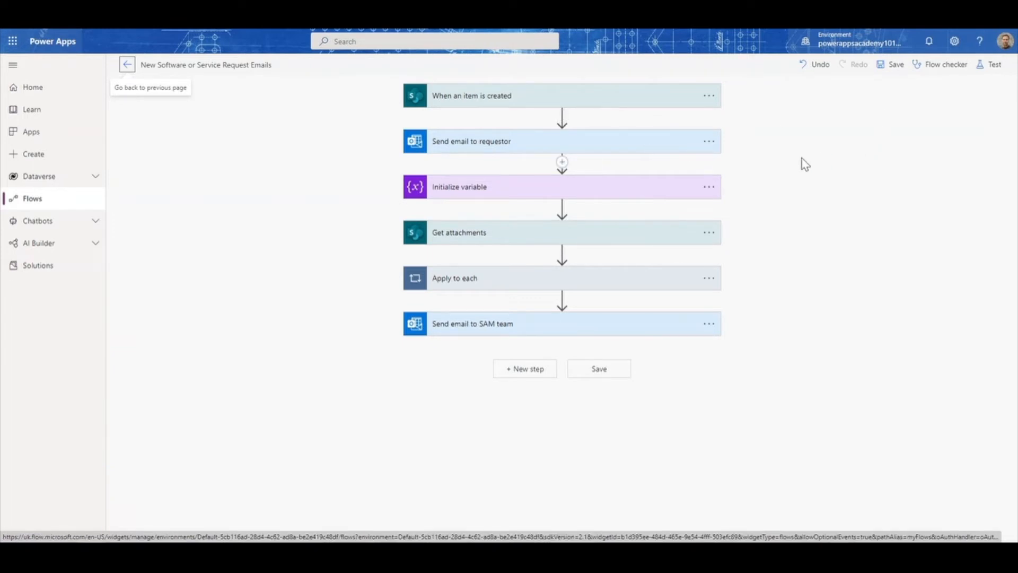
{"action": "left_click", "coordinate": [521, 104]}
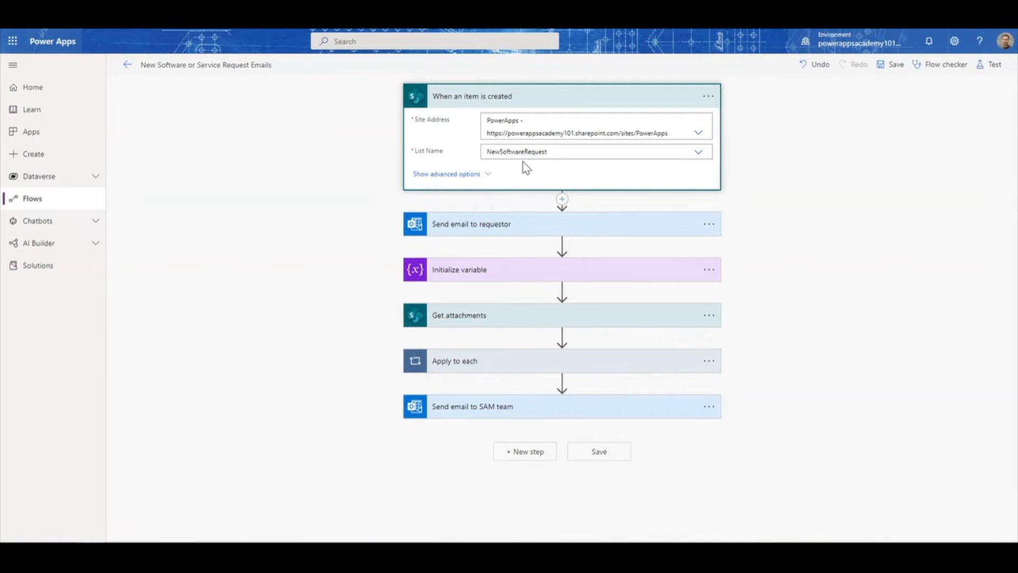
{"action": "left_click", "coordinate": [513, 232]}
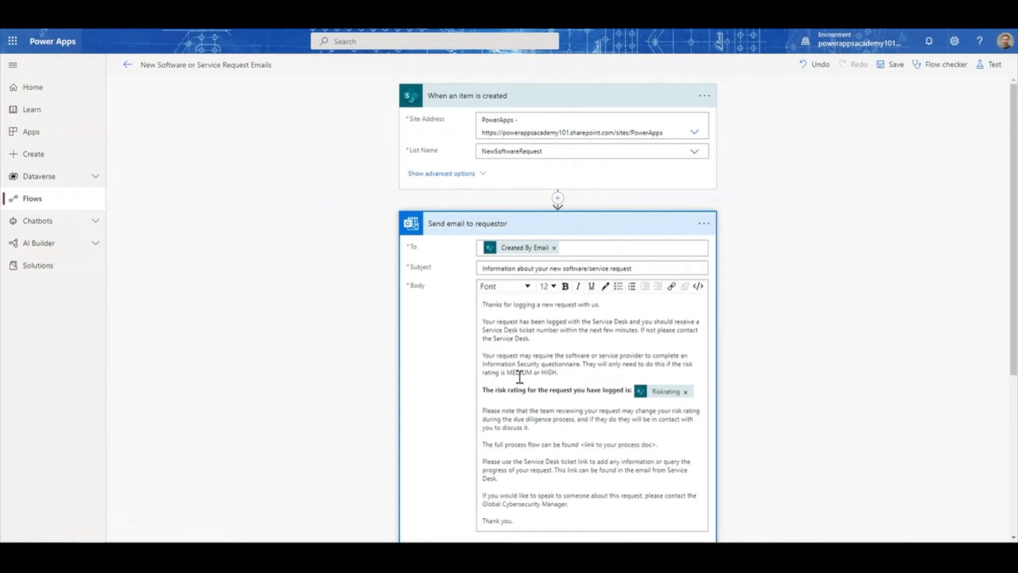
{"action": "scroll", "coordinate": [686, 338], "scroll_direction": "down", "scroll_amount": 5}
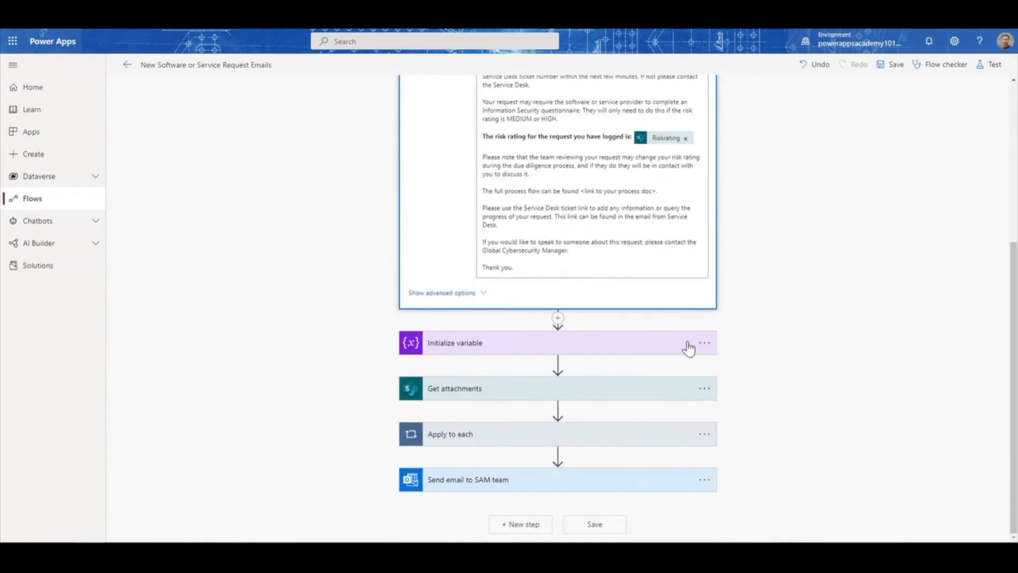
{"action": "left_click", "coordinate": [514, 346]}
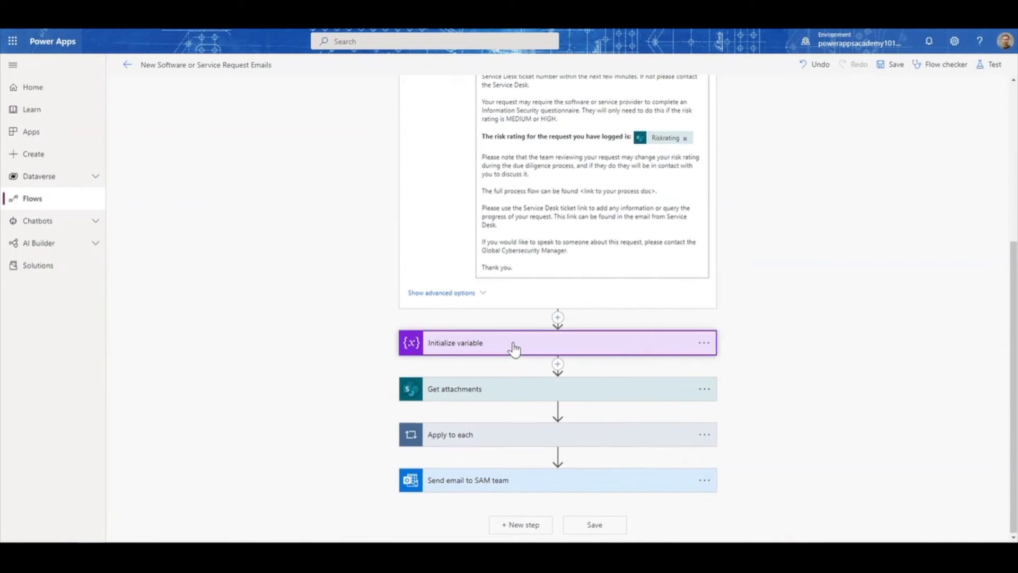
{"action": "scroll", "coordinate": [733, 359], "scroll_direction": "down", "scroll_amount": 2}
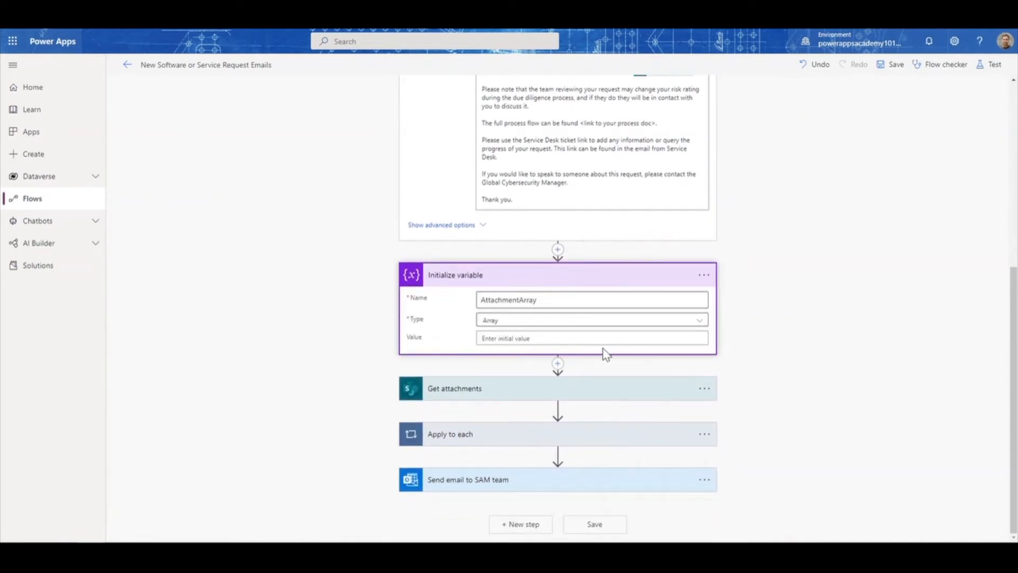
Expand the Get attachments, Apply to each and Send email to SAM team actions of the flow to examine their settings
{"action": "left_click", "coordinate": [541, 397]}
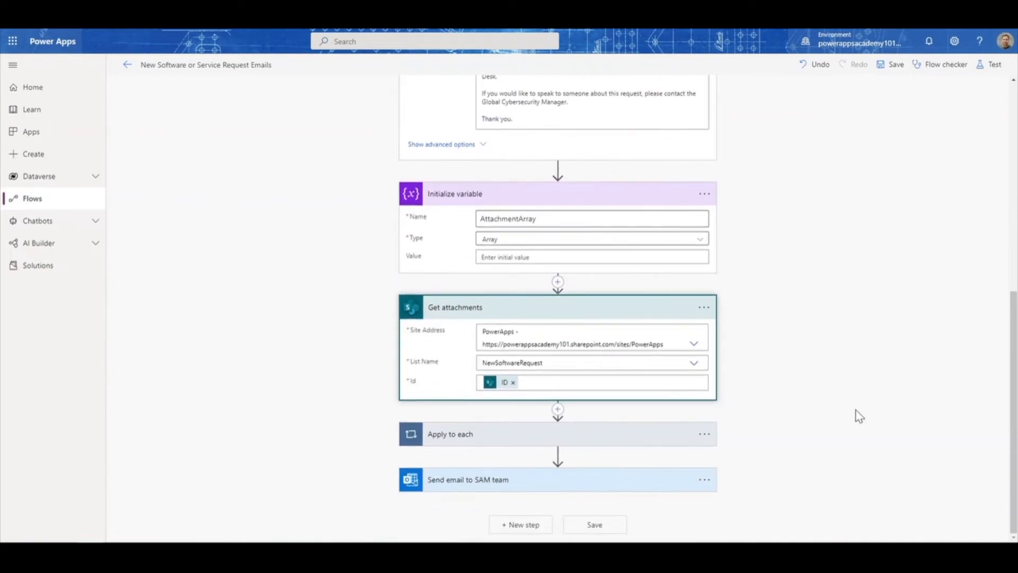
{"action": "left_click", "coordinate": [602, 439]}
{"action": "scroll", "coordinate": [826, 416], "scroll_direction": "down", "scroll_amount": 3}
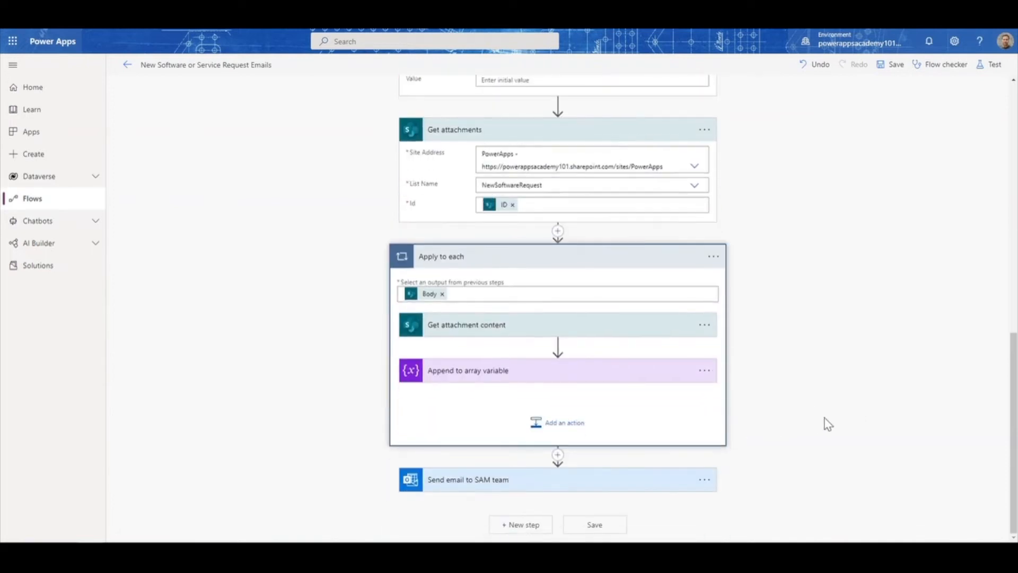
{"action": "left_click", "coordinate": [565, 487]}
{"action": "left_click", "coordinate": [565, 490]}
{"action": "scroll", "coordinate": [829, 457], "scroll_direction": "down", "scroll_amount": 4}
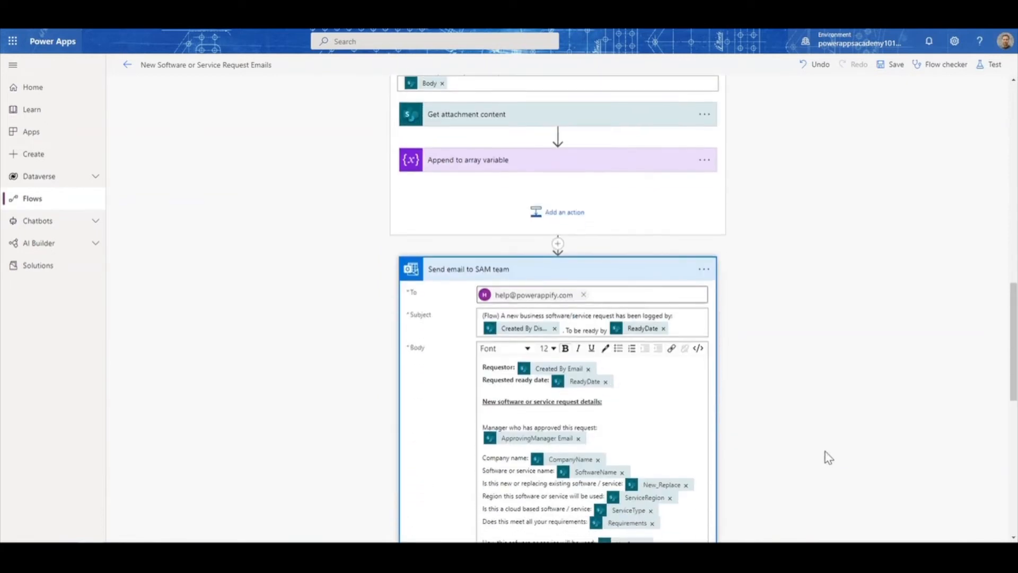
Read through the body of the Send email to SAM team action, from request details and costing to security review and attachments
{"action": "scroll", "coordinate": [661, 352], "scroll_direction": "down", "scroll_amount": 5}
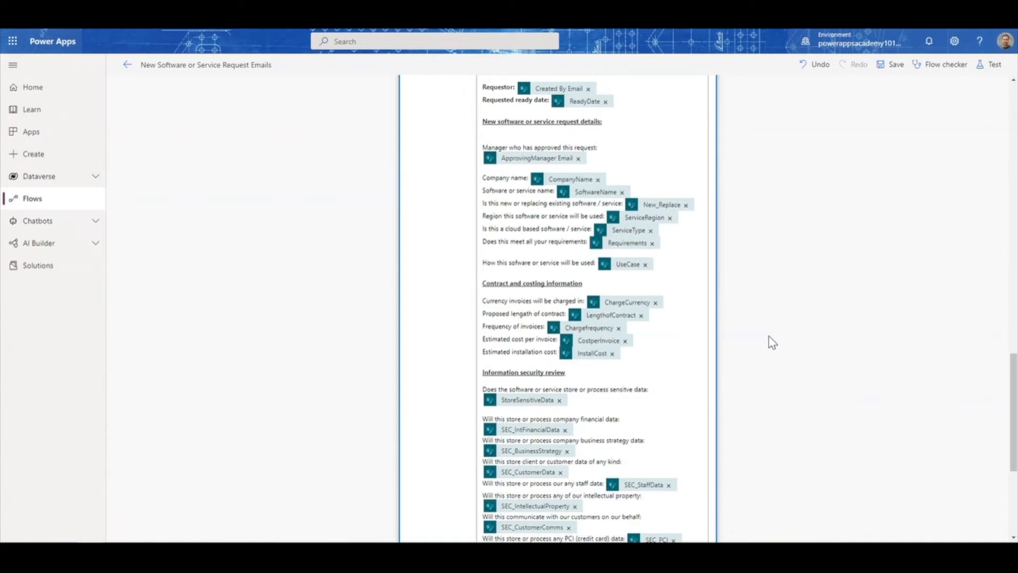
{"action": "scroll", "coordinate": [773, 329], "scroll_direction": "up", "scroll_amount": 5}
{"action": "scroll", "coordinate": [772, 325], "scroll_direction": "down", "scroll_amount": 5}
{"action": "scroll", "coordinate": [575, 233], "scroll_direction": "down", "scroll_amount": 5}
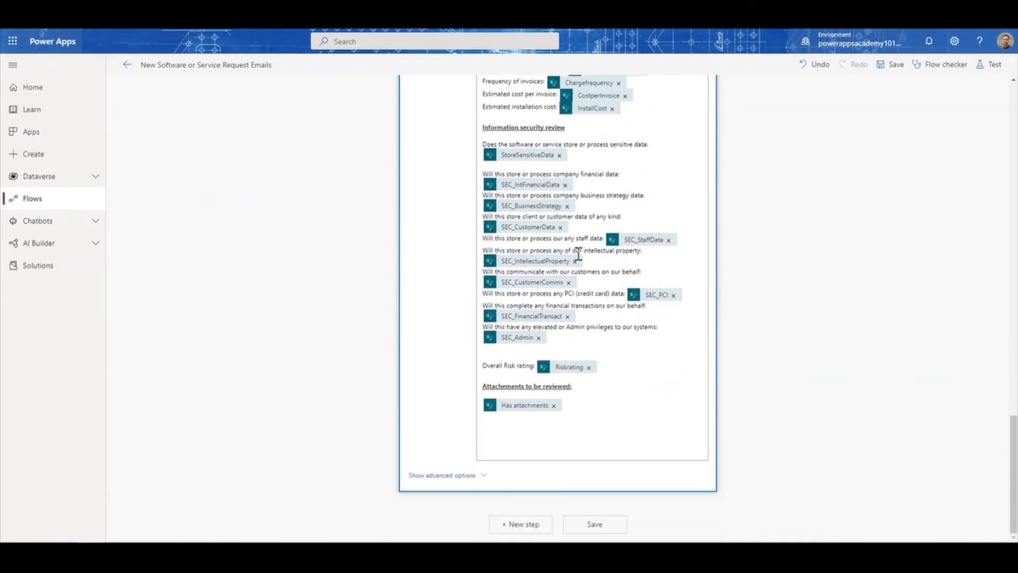
{"action": "scroll", "coordinate": [579, 255], "scroll_direction": "up", "scroll_amount": 6}
{"action": "scroll", "coordinate": [579, 255], "scroll_direction": "up", "scroll_amount": 5}
{"action": "scroll", "coordinate": [577, 256], "scroll_direction": "down", "scroll_amount": 8}
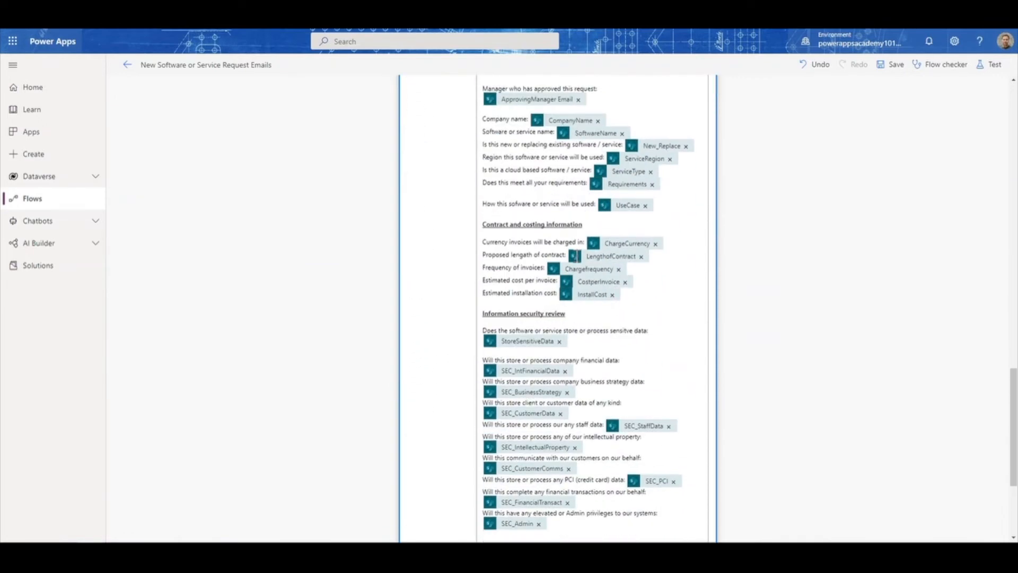
{"action": "scroll", "coordinate": [577, 257], "scroll_direction": "down", "scroll_amount": 2}
{"action": "scroll", "coordinate": [576, 254], "scroll_direction": "up", "scroll_amount": 4}
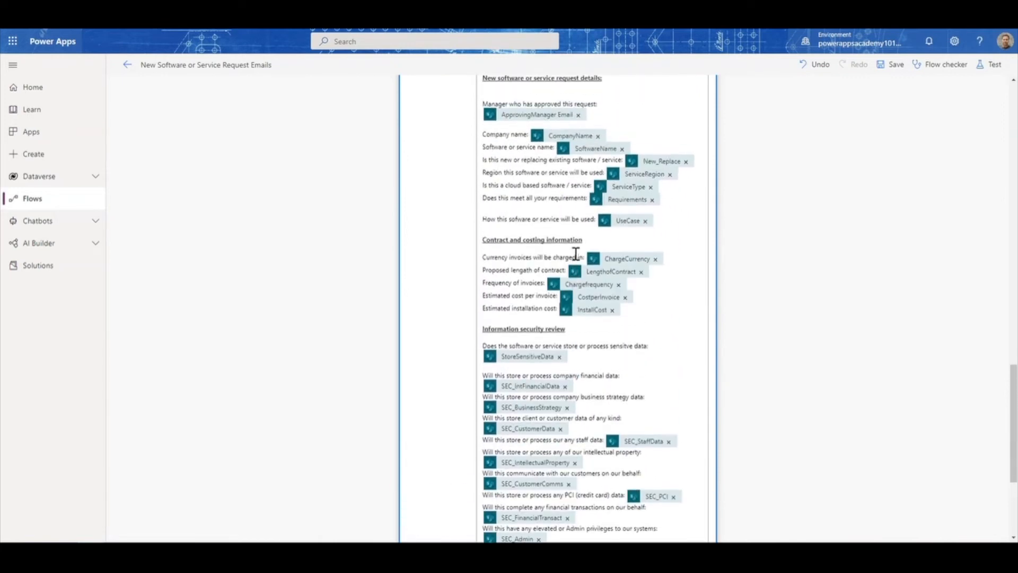
{"action": "scroll", "coordinate": [603, 283], "scroll_direction": "up", "scroll_amount": 4}
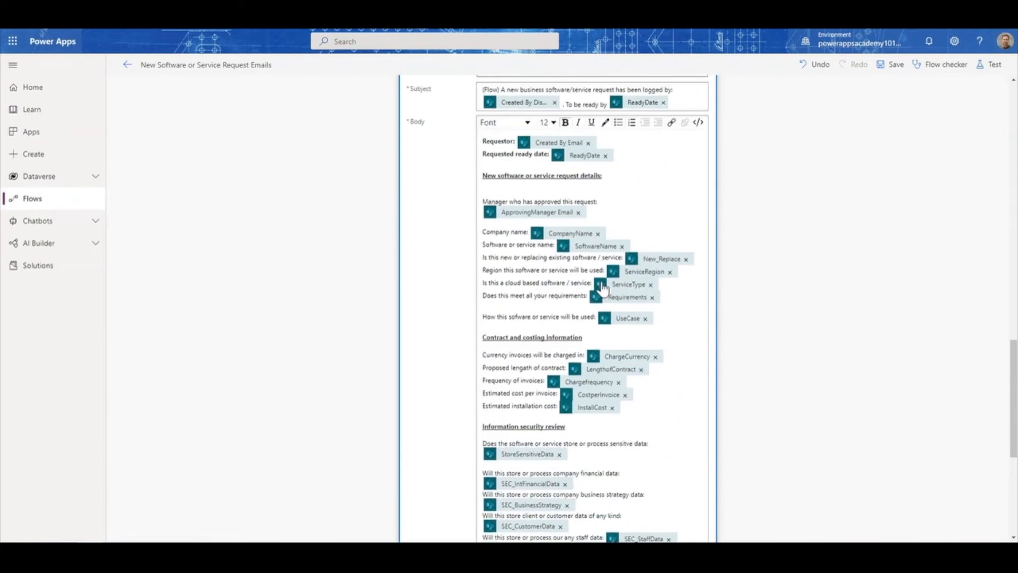
{"action": "scroll", "coordinate": [603, 289], "scroll_direction": "down", "scroll_amount": 4}
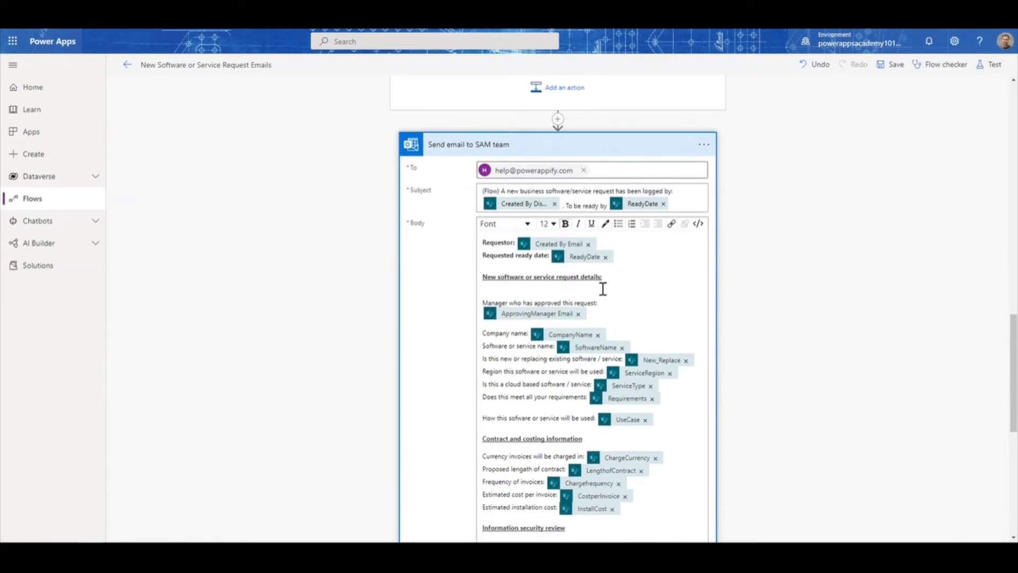
{"action": "scroll", "coordinate": [591, 352], "scroll_direction": "down", "scroll_amount": 3}
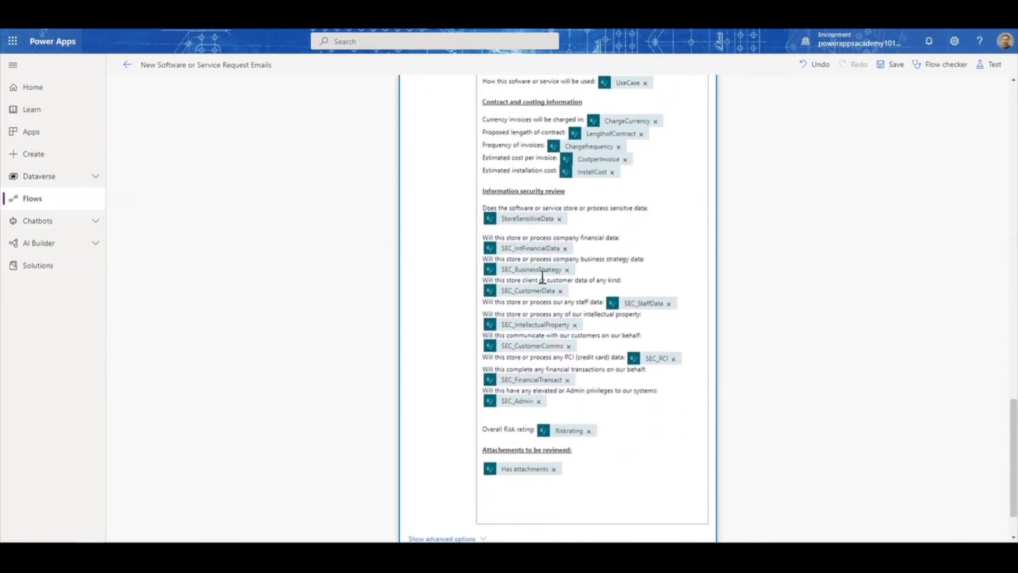
{"action": "scroll", "coordinate": [631, 308], "scroll_direction": "down", "scroll_amount": 2}
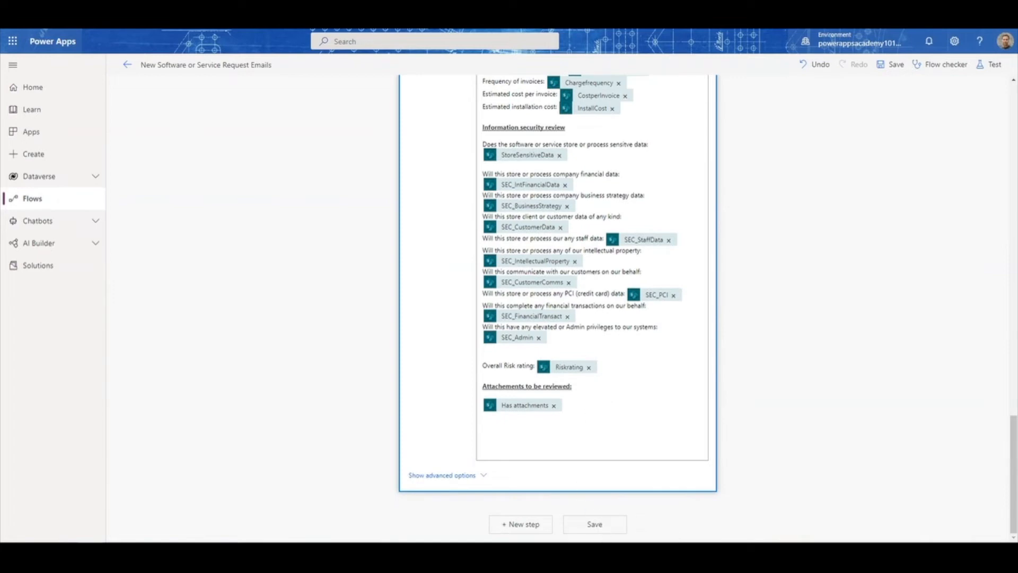
{"action": "scroll", "coordinate": [666, 457], "scroll_direction": "up", "scroll_amount": 15}
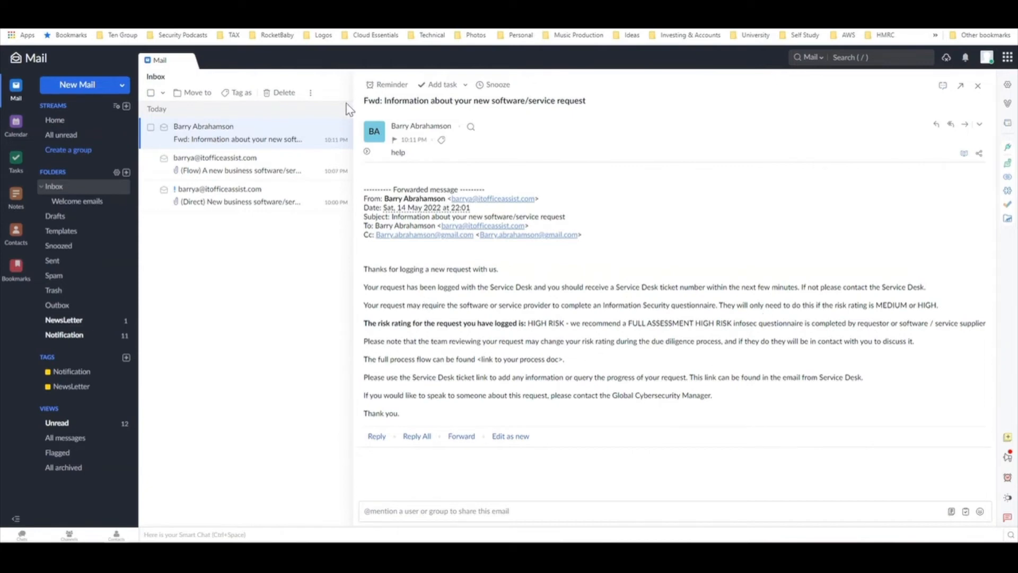
In the Mail inbox, open the (Direct) new business software/service request email and review its details down to the attached document
{"action": "left_click", "coordinate": [198, 203]}
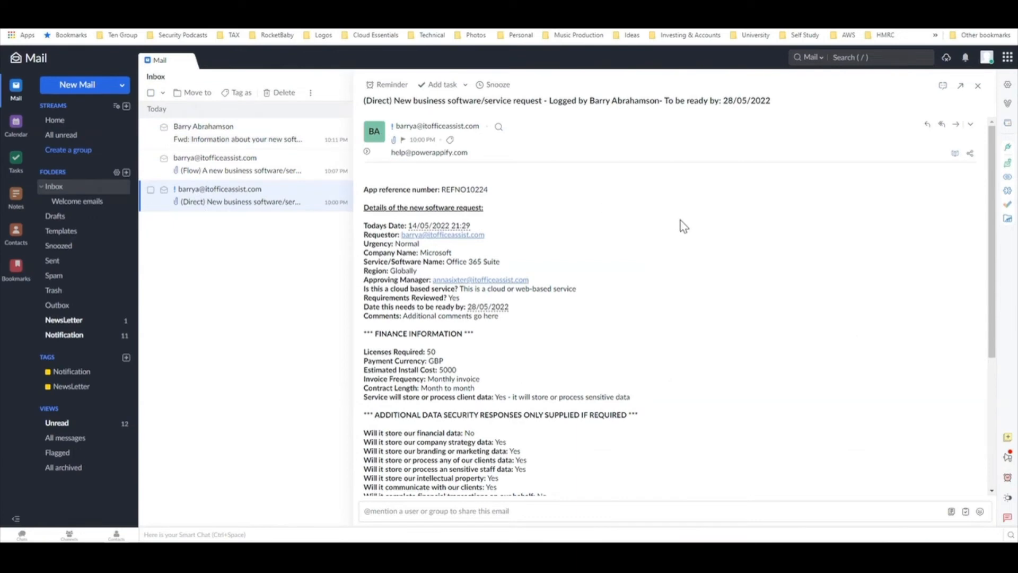
{"action": "scroll", "coordinate": [474, 434], "scroll_direction": "down", "scroll_amount": 1}
{"action": "scroll", "coordinate": [475, 434], "scroll_direction": "down", "scroll_amount": 5}
{"action": "scroll", "coordinate": [466, 427], "scroll_direction": "up", "scroll_amount": 2}
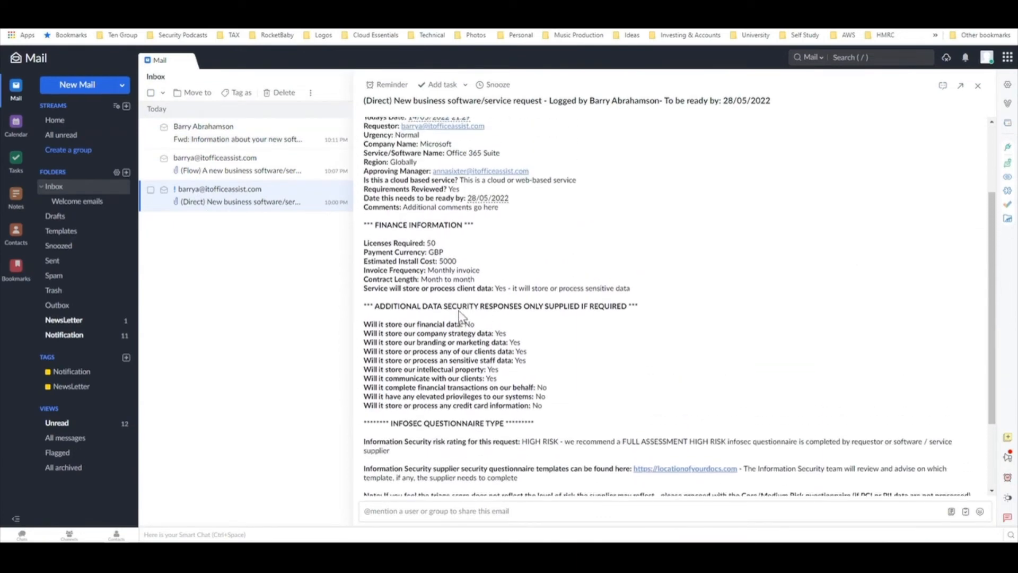
{"action": "scroll", "coordinate": [459, 308], "scroll_direction": "down", "scroll_amount": 3}
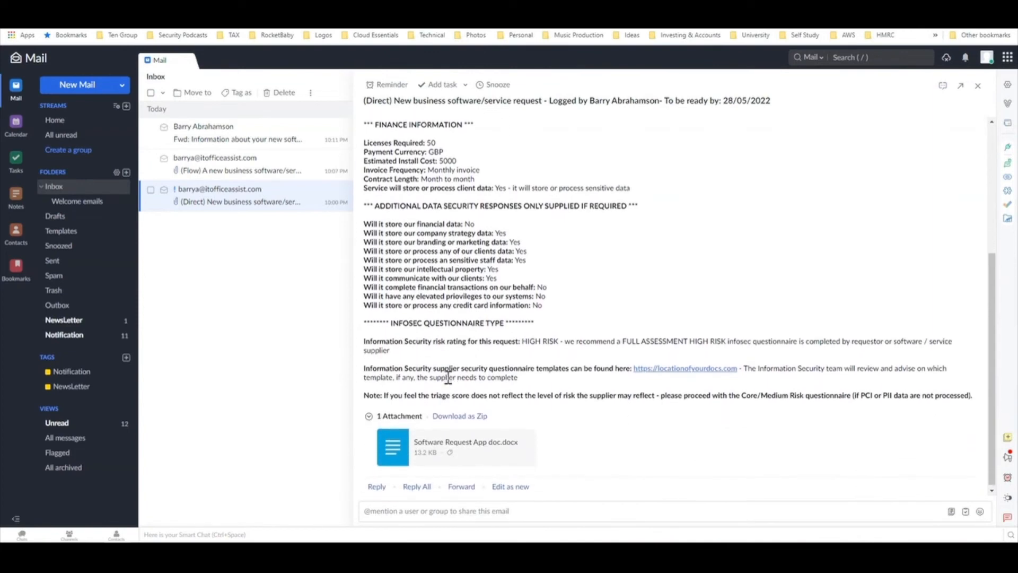
{"action": "mouse_move", "coordinate": [437, 460]}
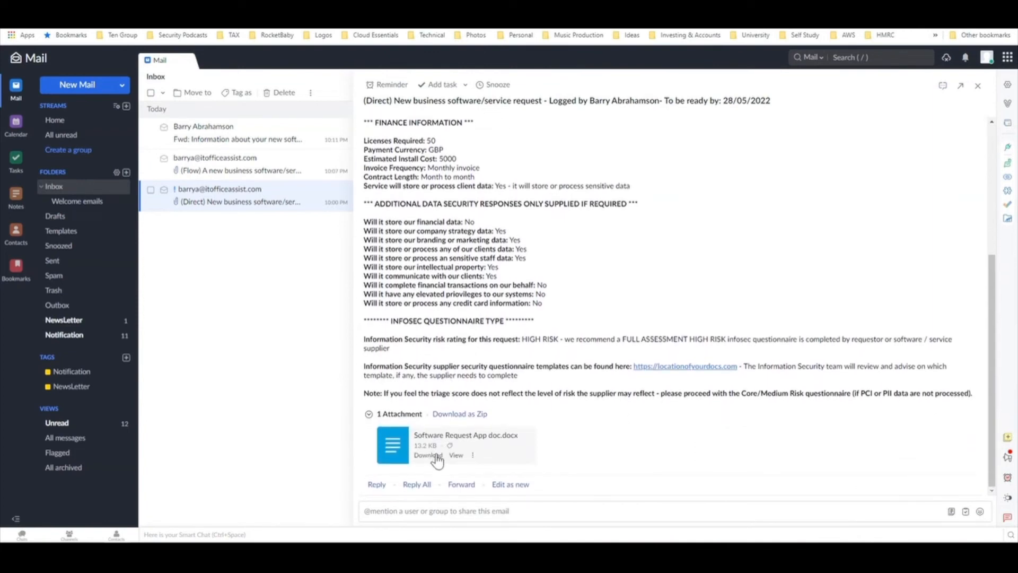
{"action": "scroll", "coordinate": [467, 446], "scroll_direction": "up", "scroll_amount": 5}
{"action": "scroll", "coordinate": [470, 446], "scroll_direction": "up", "scroll_amount": 2}
Open the (Flow) new business software/service request email and review its contents and attachment
{"action": "left_click", "coordinate": [205, 170]}
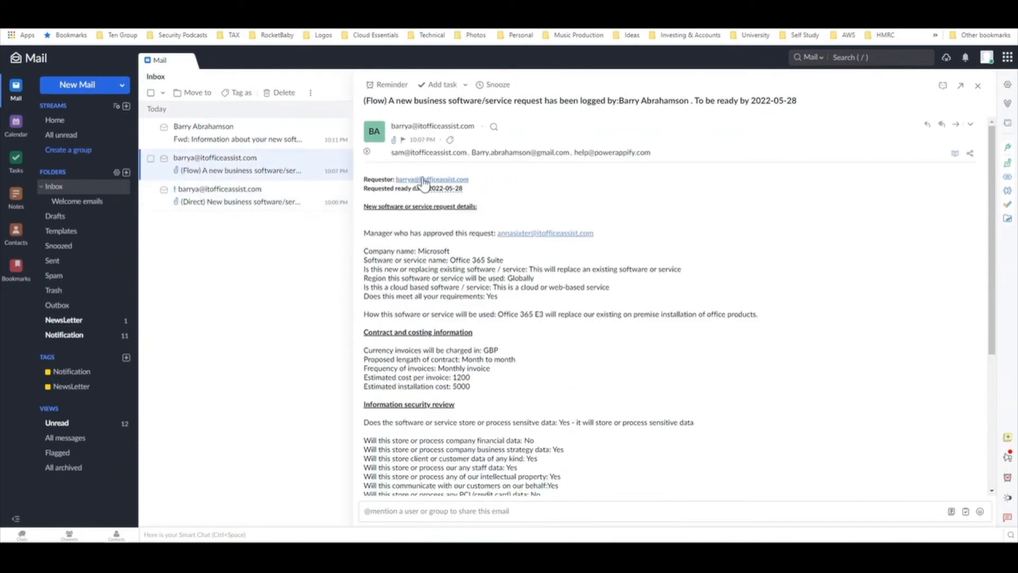
{"action": "scroll", "coordinate": [439, 274], "scroll_direction": "down", "scroll_amount": 5}
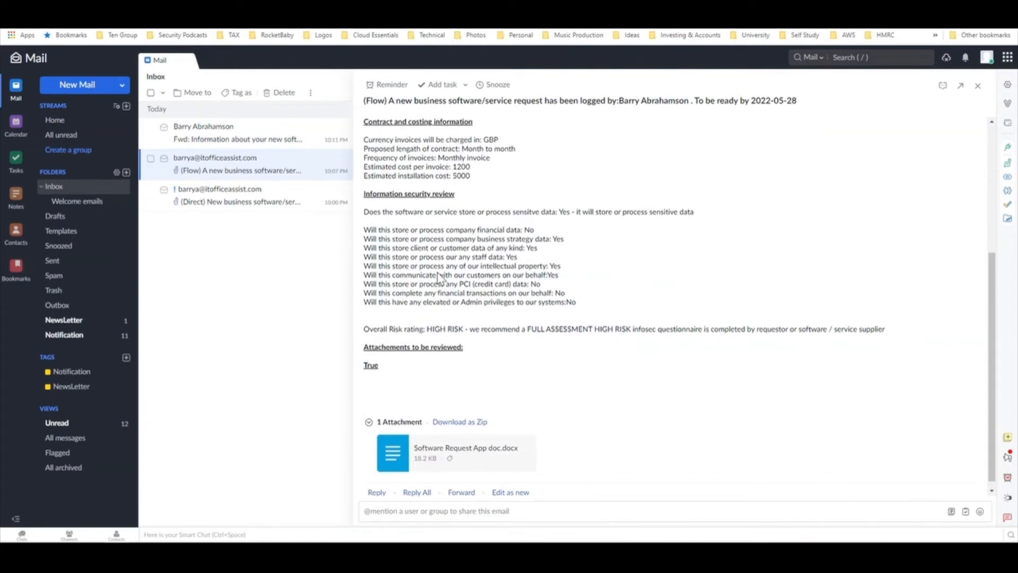
{"action": "scroll", "coordinate": [439, 274], "scroll_direction": "up", "scroll_amount": 5}
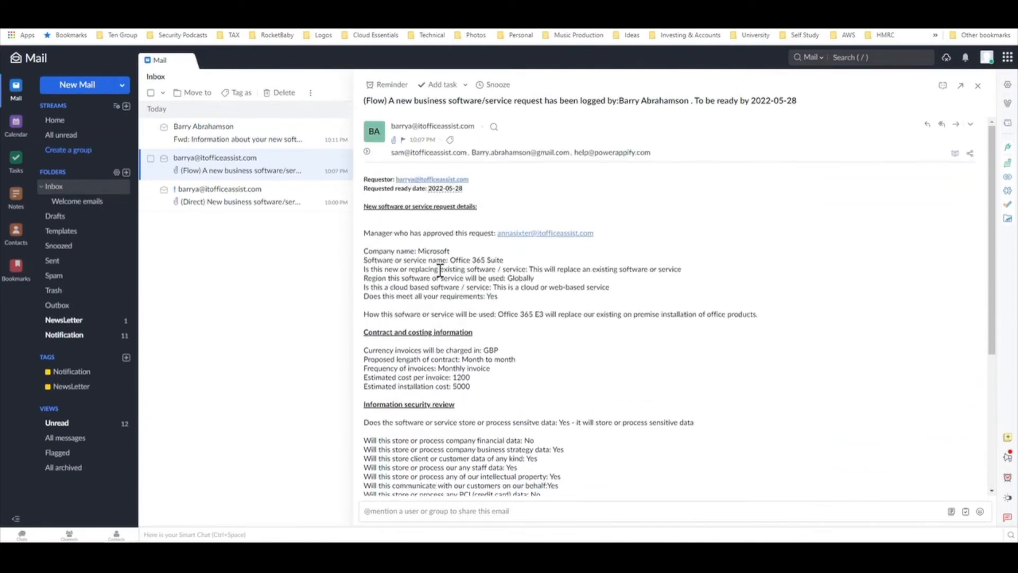
{"action": "scroll", "coordinate": [439, 272], "scroll_direction": "down", "scroll_amount": 4}
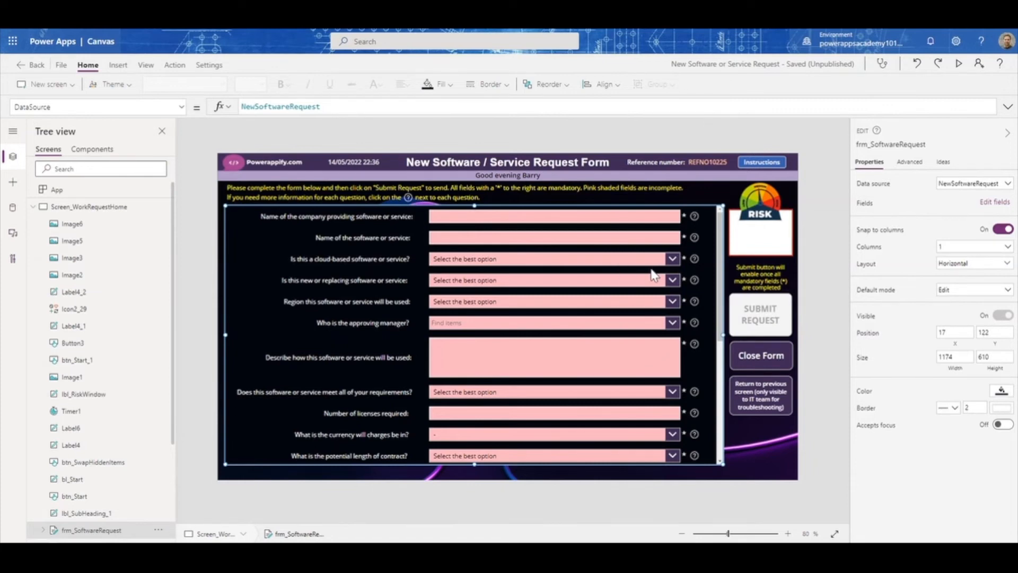
In the Power Apps form, check the cloud-based question's card and label, and inspect the Items formula of the new-or-replacing dropdown
{"action": "left_click", "coordinate": [270, 263]}
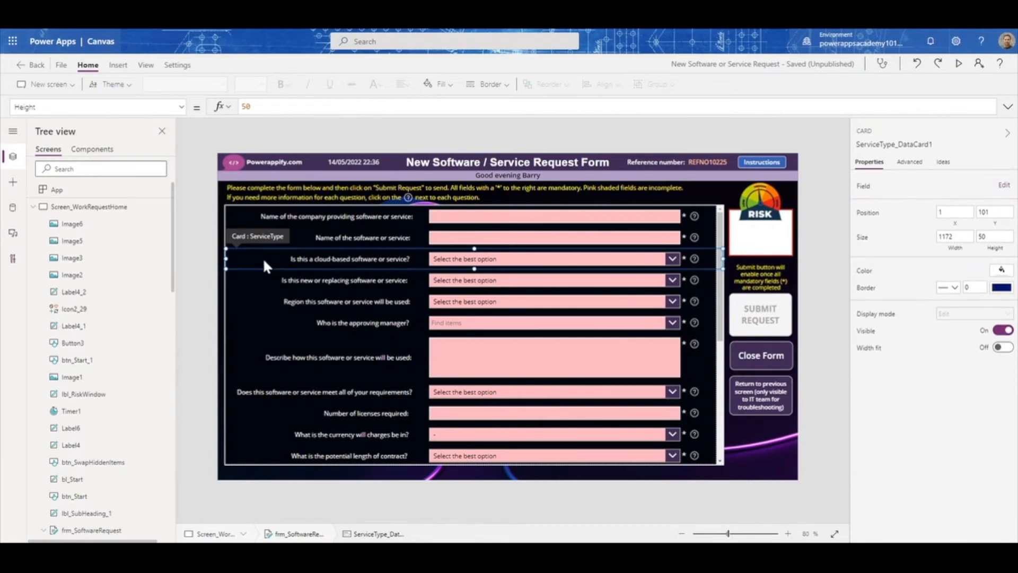
{"action": "left_click", "coordinate": [263, 257]}
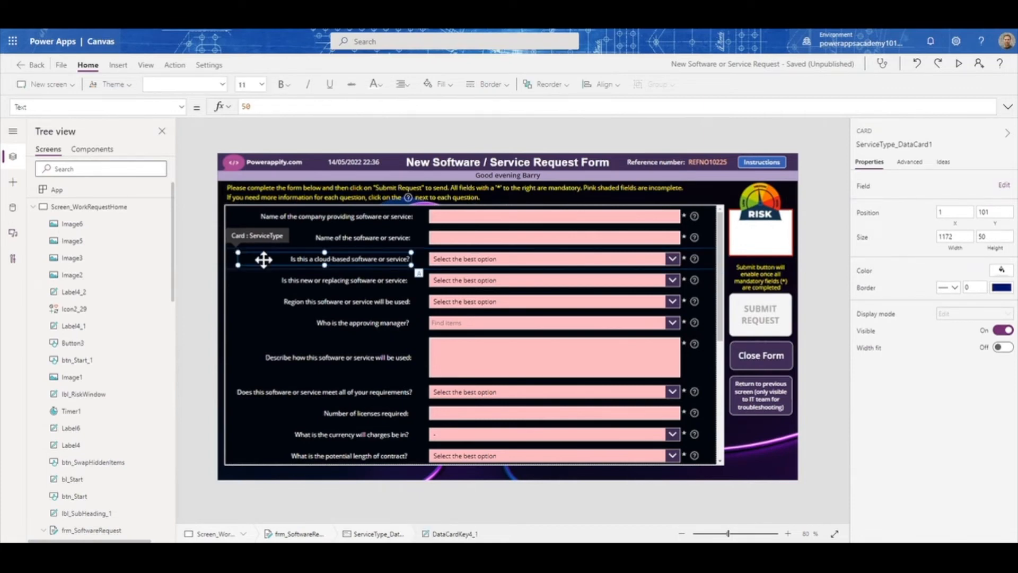
{"action": "left_click", "coordinate": [240, 280]}
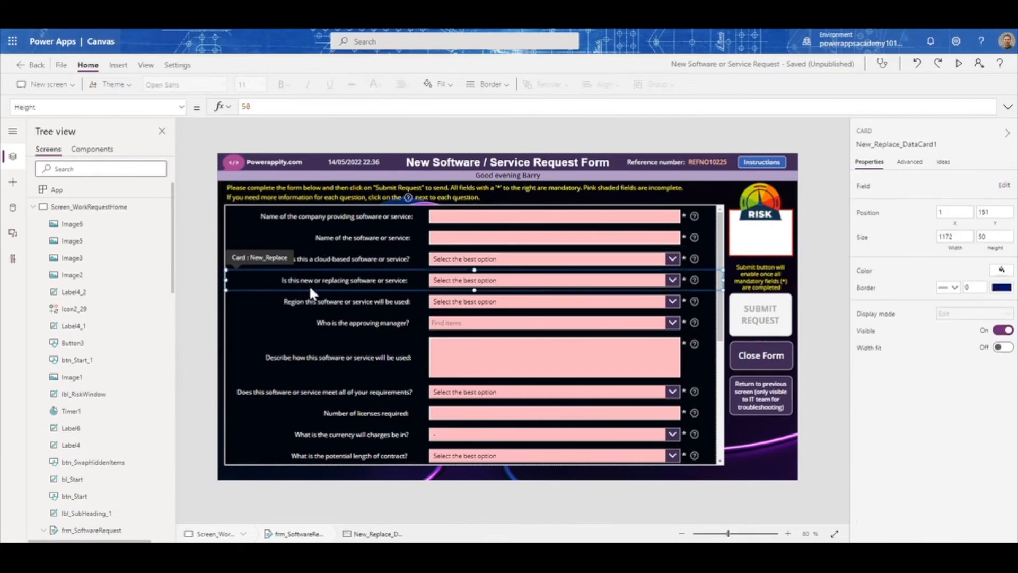
{"action": "left_click", "coordinate": [549, 284]}
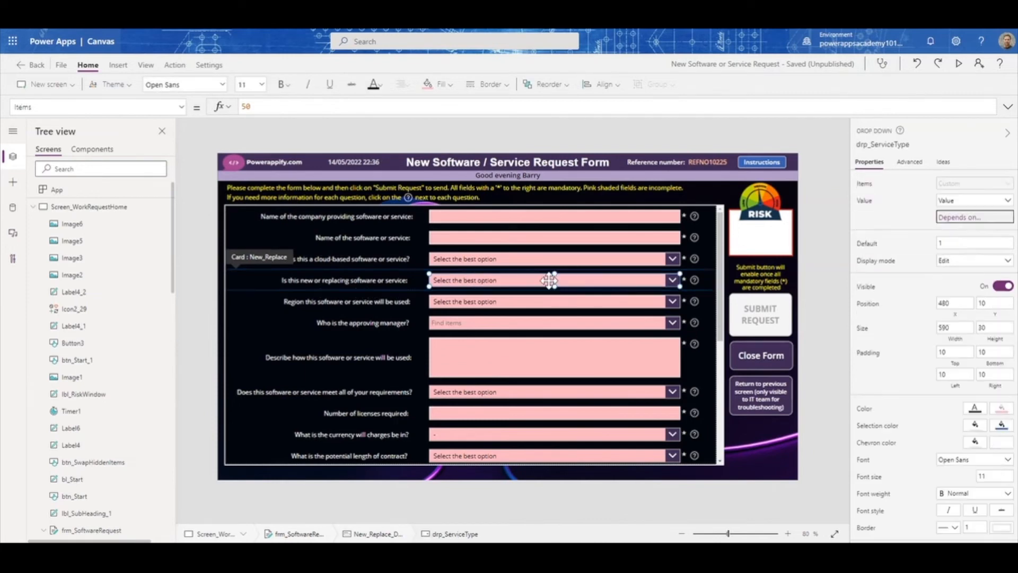
{"action": "left_click_drag", "start_coordinate": [172, 279], "coordinate": [174, 409]}
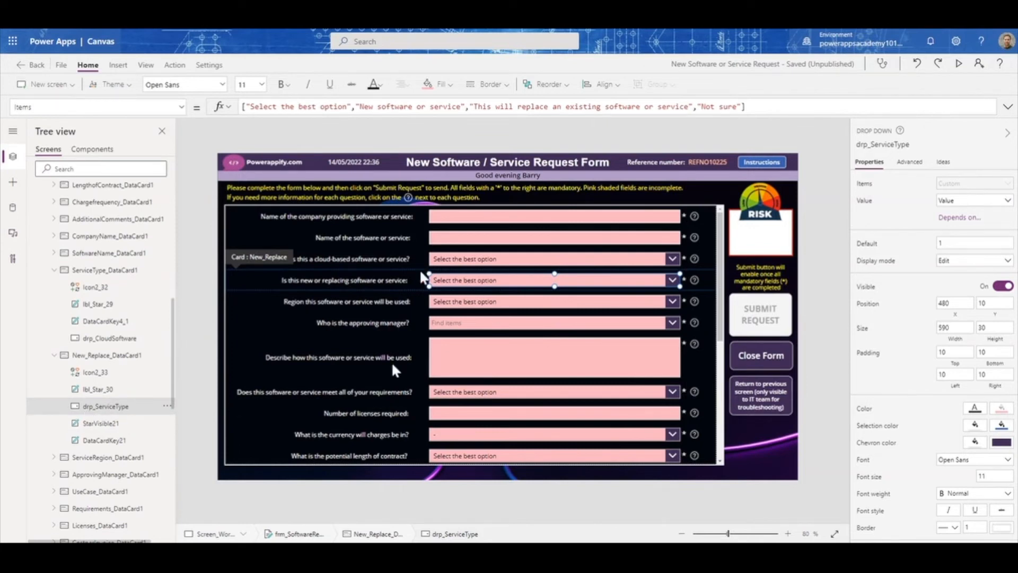
View the answer choices of the cloud-based software question and inspect the Items formula of its dropdown
{"action": "left_click", "coordinate": [416, 259]}
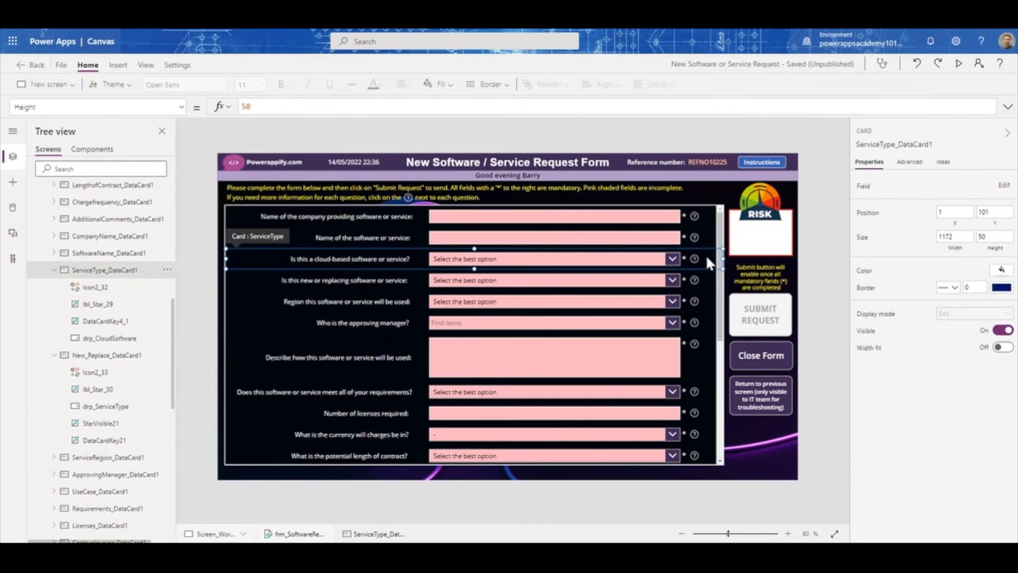
{"action": "left_click", "coordinate": [674, 259]}
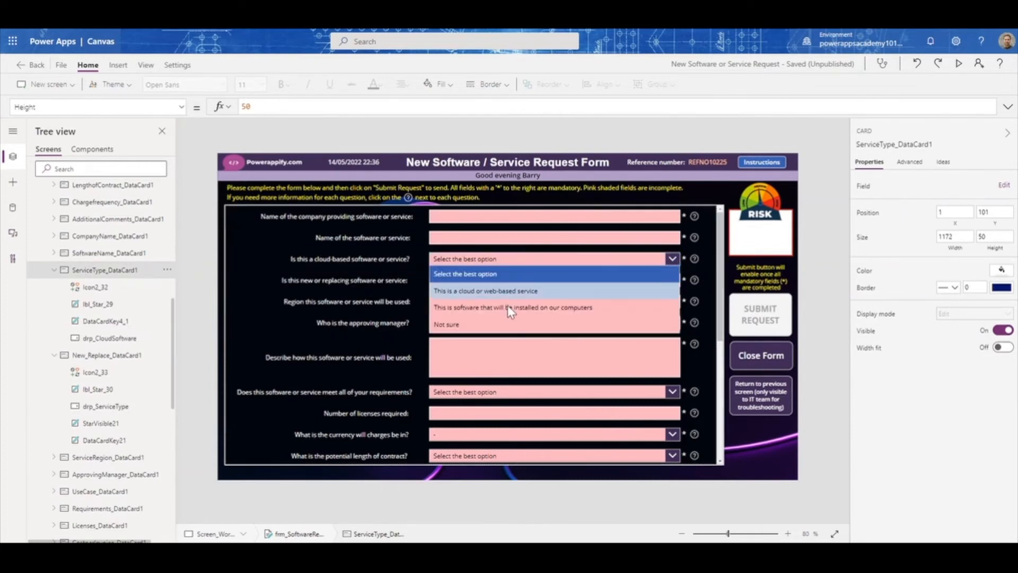
{"action": "left_click", "coordinate": [448, 260]}
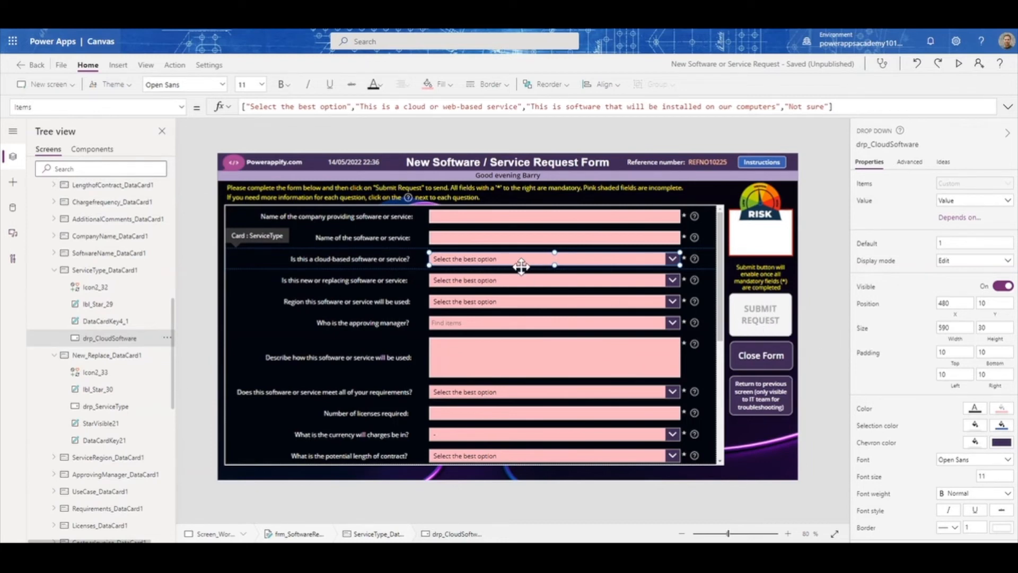
Remove the ServiceType_DataCard1 field from the frm_SoftwareRequest form and close the field list
{"action": "left_click", "coordinate": [247, 256]}
{"action": "left_click", "coordinate": [247, 261]}
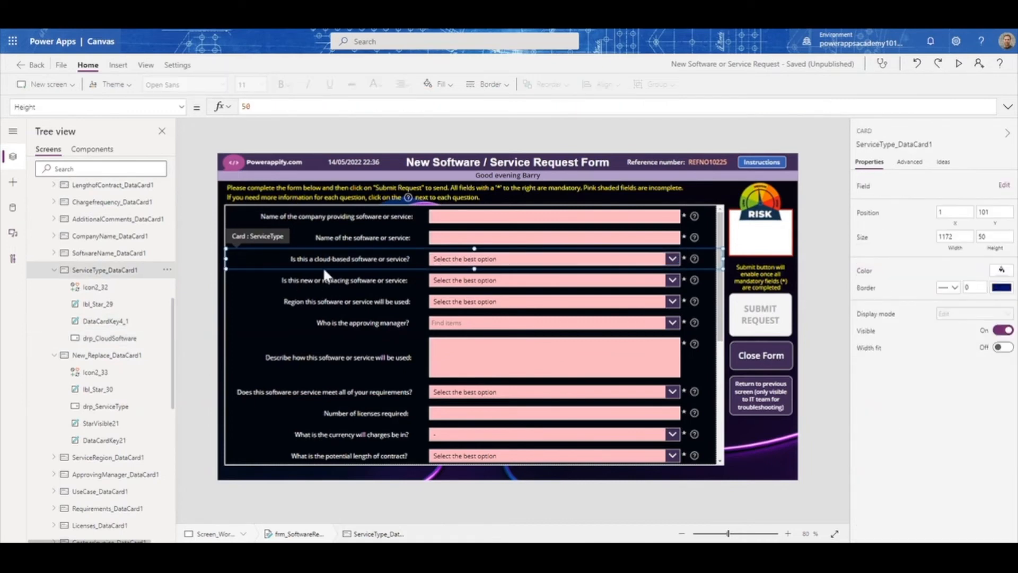
{"action": "left_click", "coordinate": [1004, 186]}
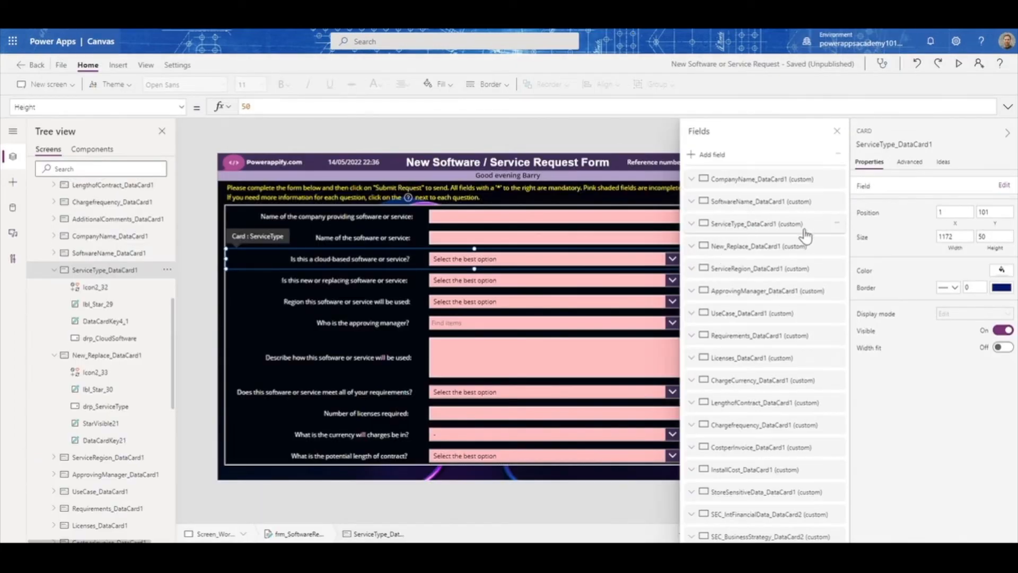
{"action": "left_click", "coordinate": [837, 225]}
{"action": "left_click", "coordinate": [855, 301]}
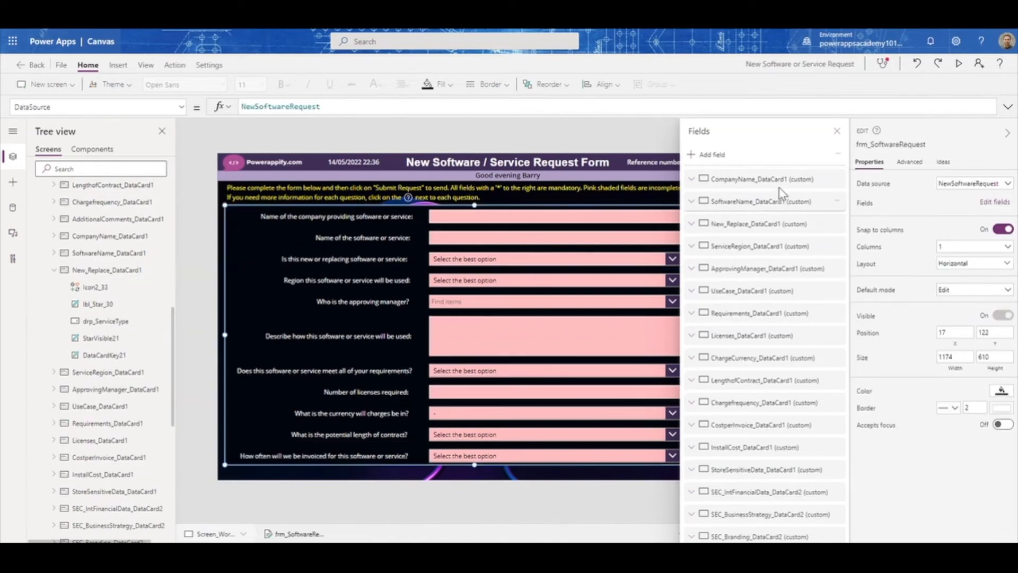
{"action": "left_click", "coordinate": [837, 133]}
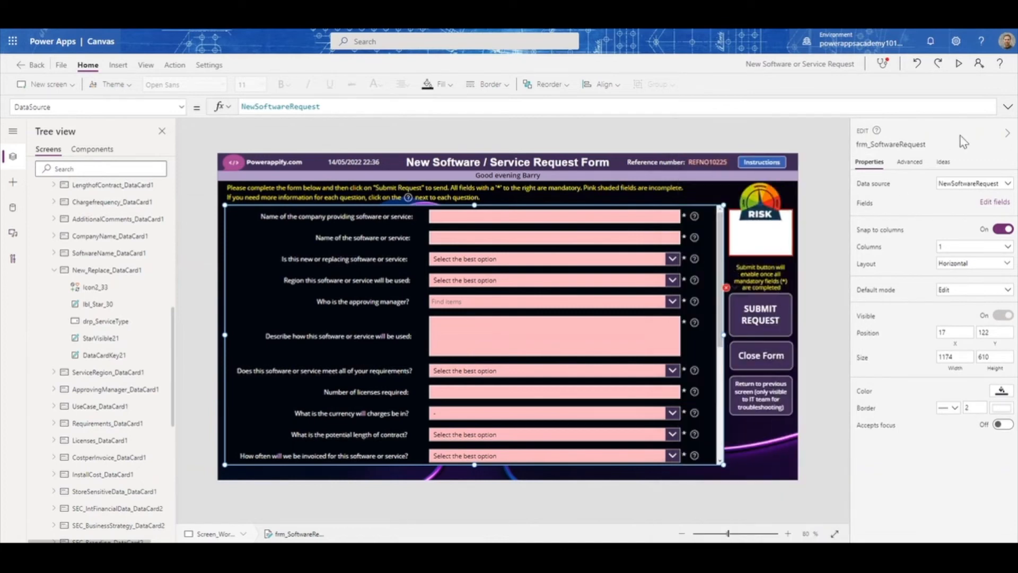
Add the ServiceType field back to the frm_SoftwareRequest form and close the field list
{"action": "left_click", "coordinate": [995, 202]}
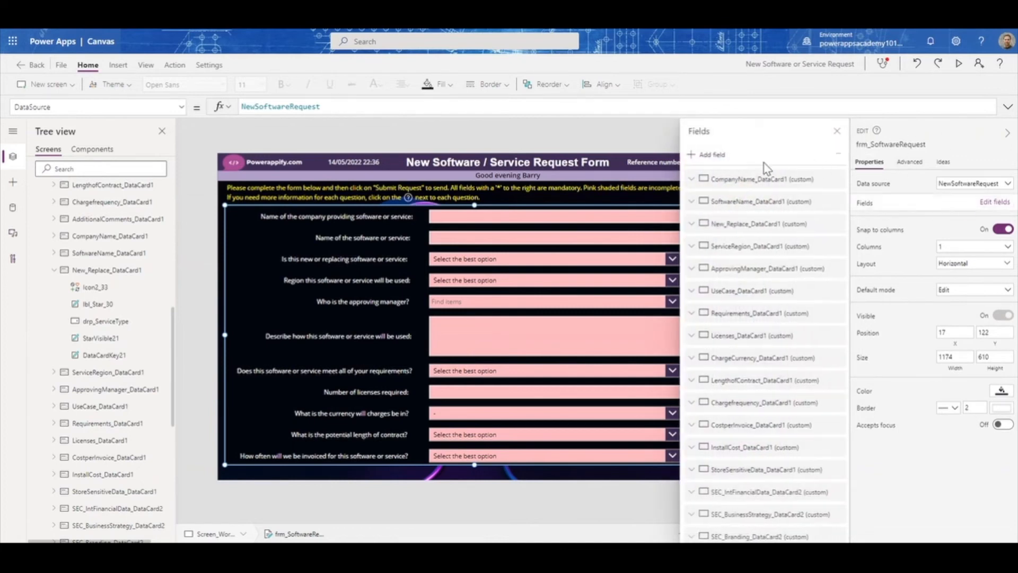
{"action": "left_click", "coordinate": [699, 157]}
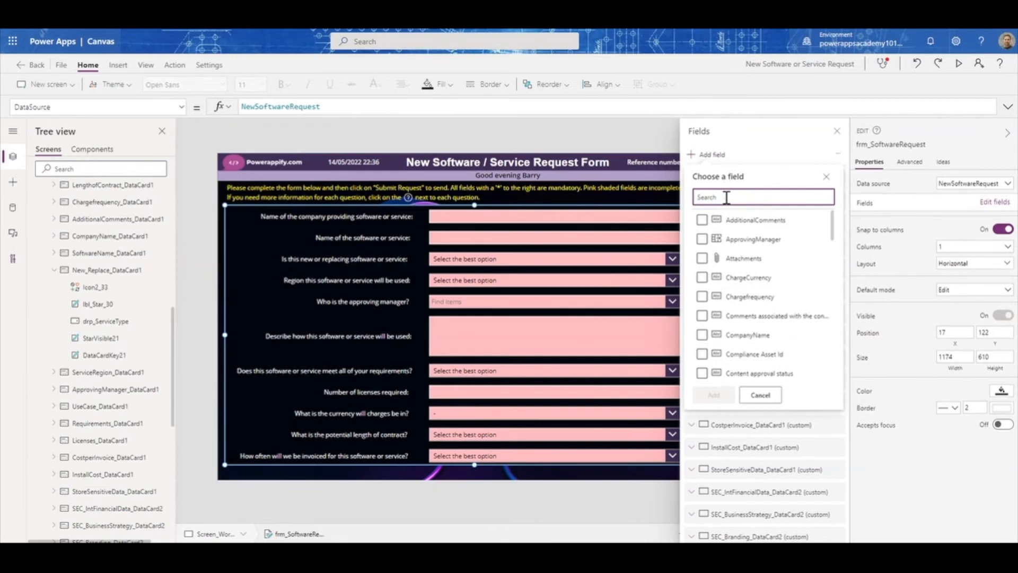
{"action": "type", "text": "serv"}
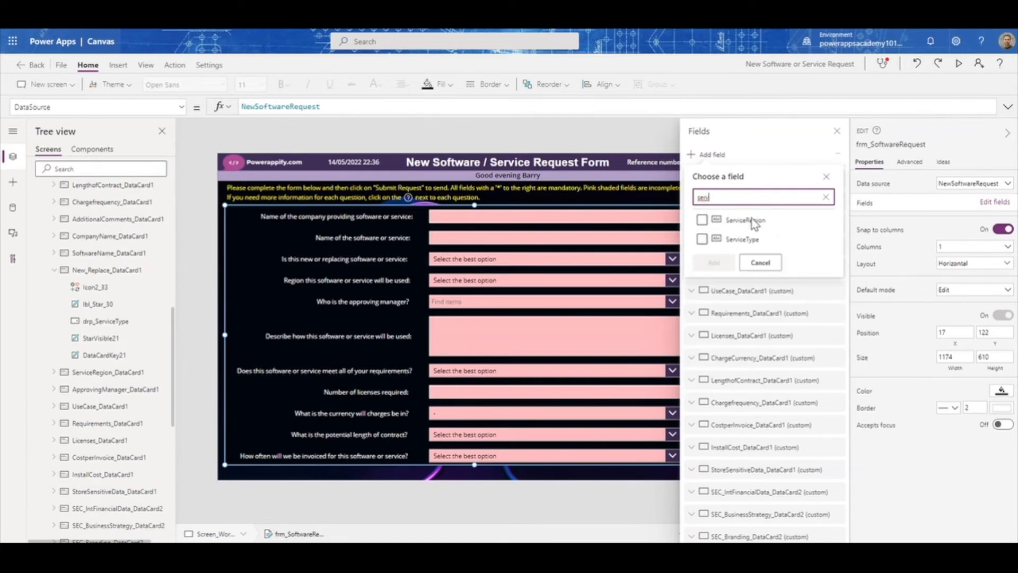
{"action": "left_click", "coordinate": [702, 240]}
{"action": "left_click", "coordinate": [713, 264]}
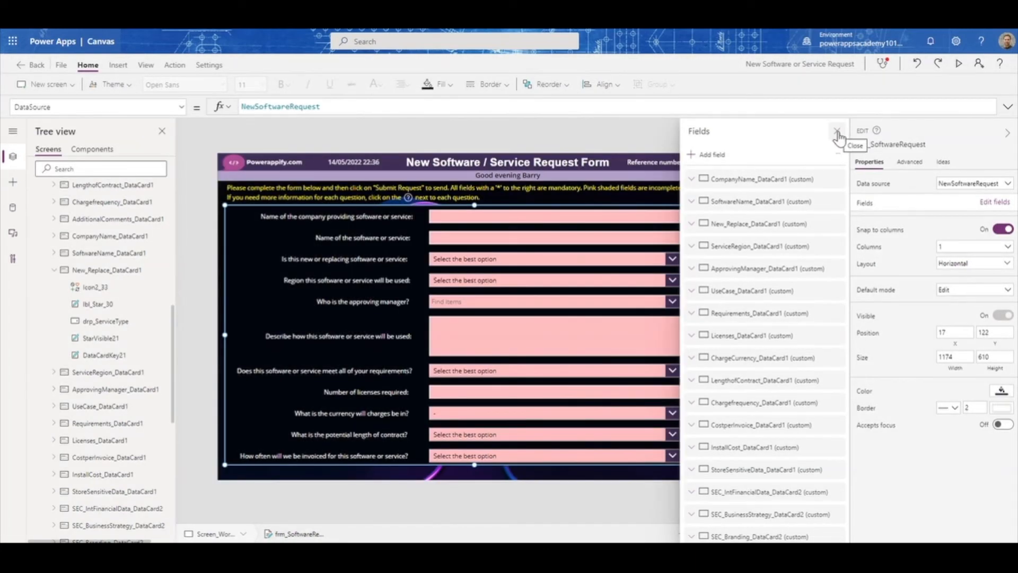
{"action": "left_click", "coordinate": [838, 132]}
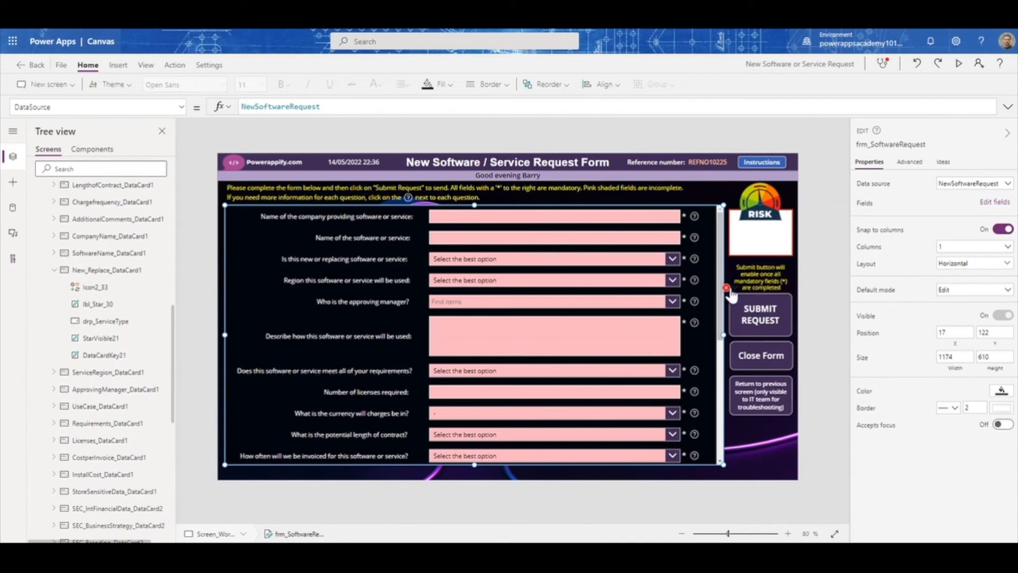
Check the newly added card at the end of the form and the control types offered for ServiceType, keeping Edit text
{"action": "left_click_drag", "start_coordinate": [720, 296], "coordinate": [722, 457]}
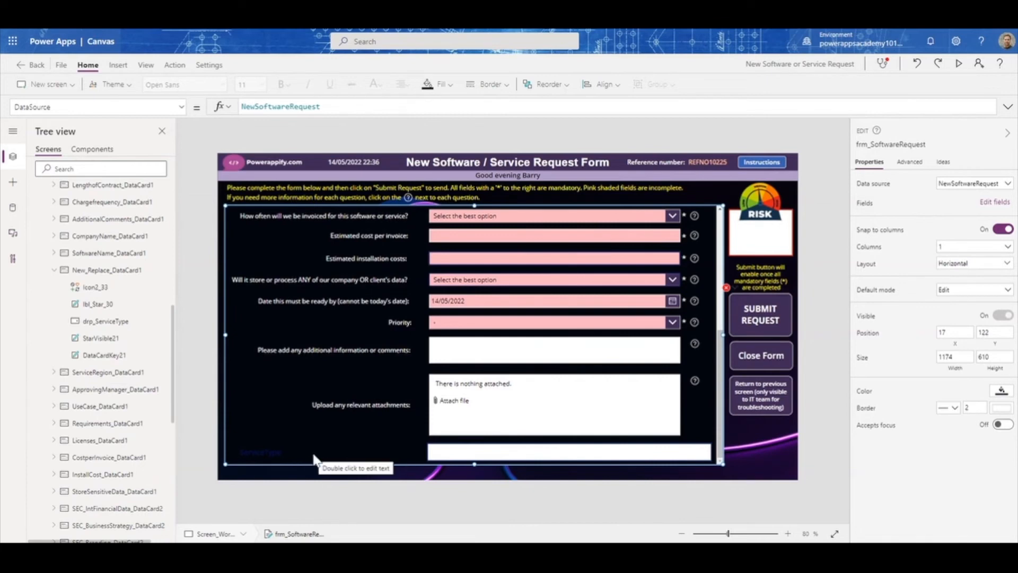
{"action": "scroll", "coordinate": [648, 308], "scroll_direction": "up", "scroll_amount": 10}
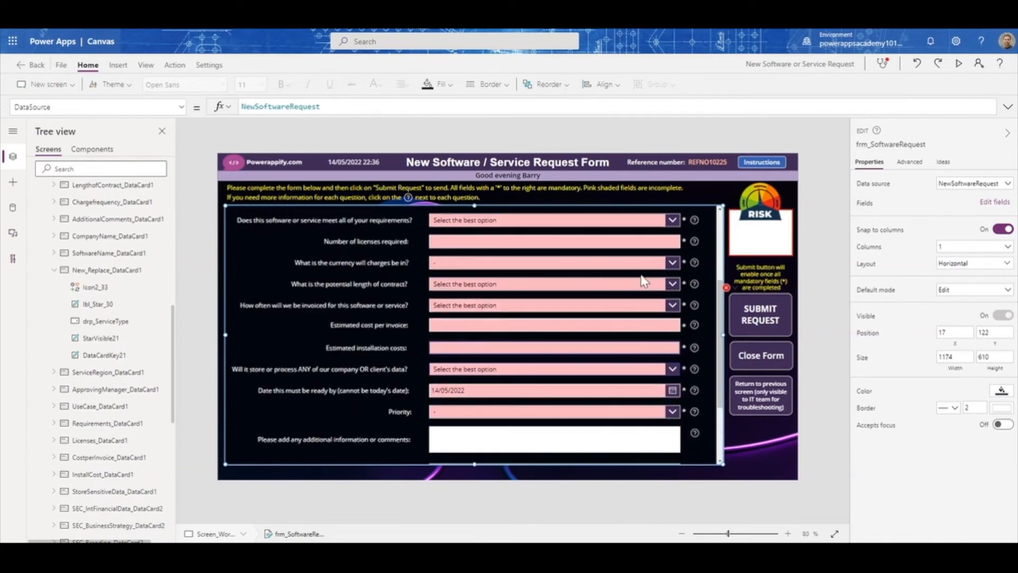
{"action": "scroll", "coordinate": [616, 291], "scroll_direction": "down", "scroll_amount": 10}
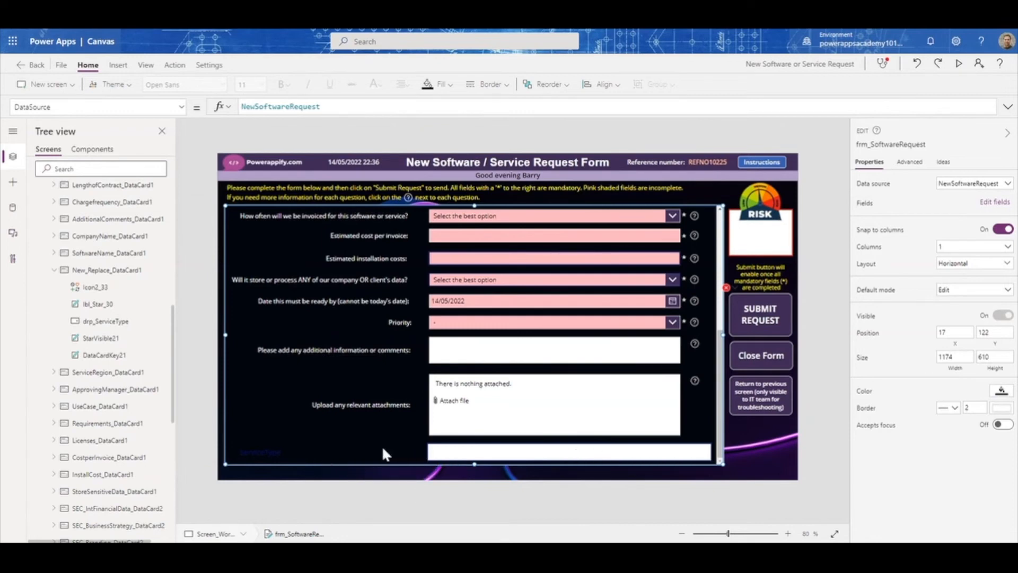
{"action": "left_click", "coordinate": [986, 205]}
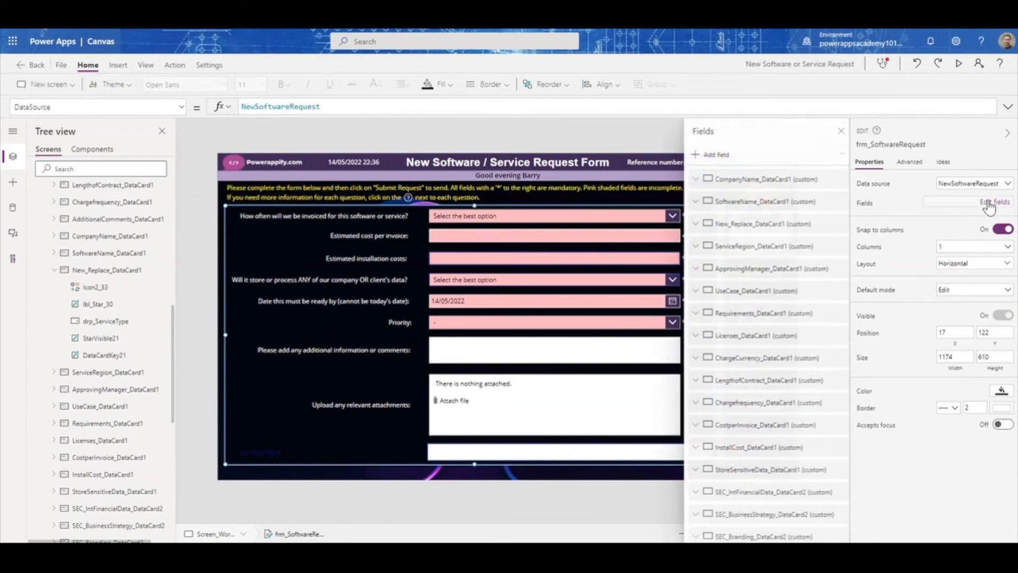
{"action": "scroll", "coordinate": [748, 478], "scroll_direction": "down", "scroll_amount": 5}
{"action": "left_click", "coordinate": [742, 472]}
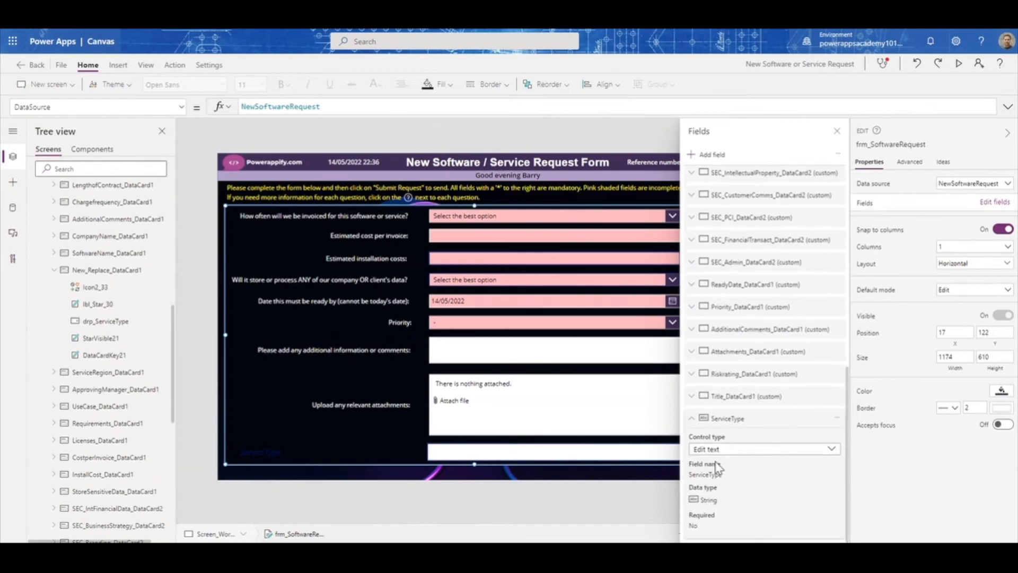
{"action": "left_click", "coordinate": [834, 451]}
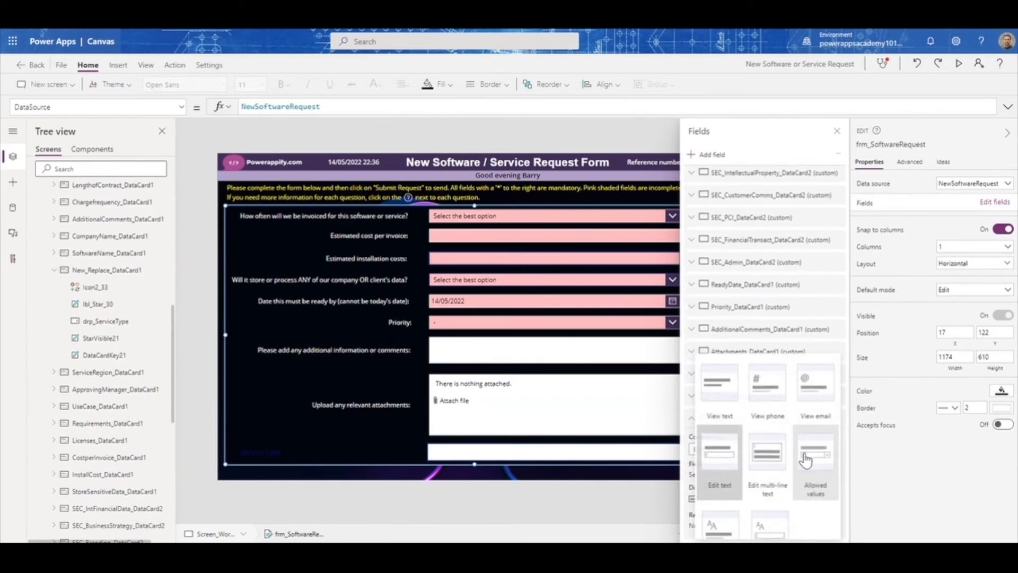
{"action": "left_click", "coordinate": [729, 453]}
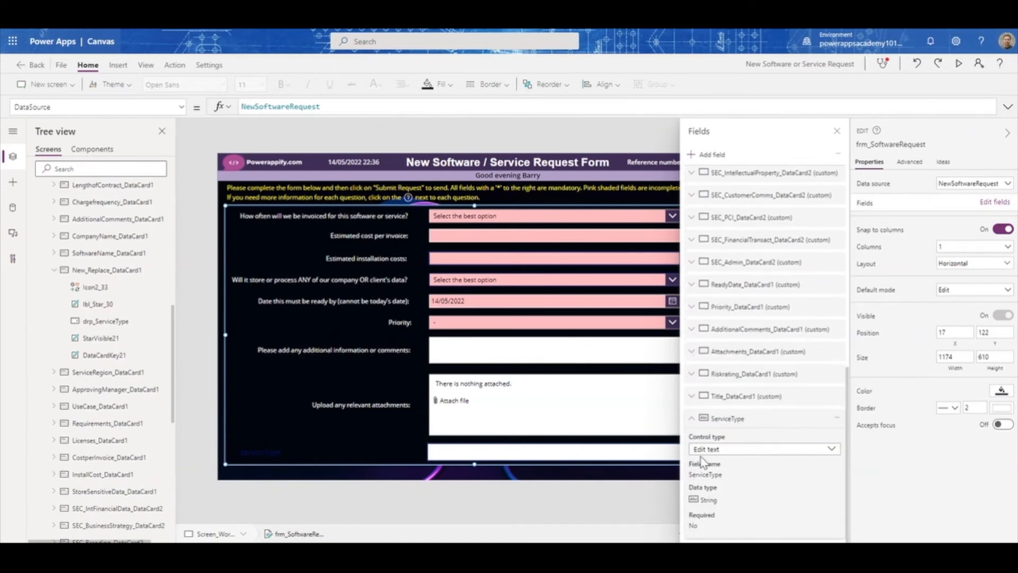
{"action": "left_click", "coordinate": [694, 420]}
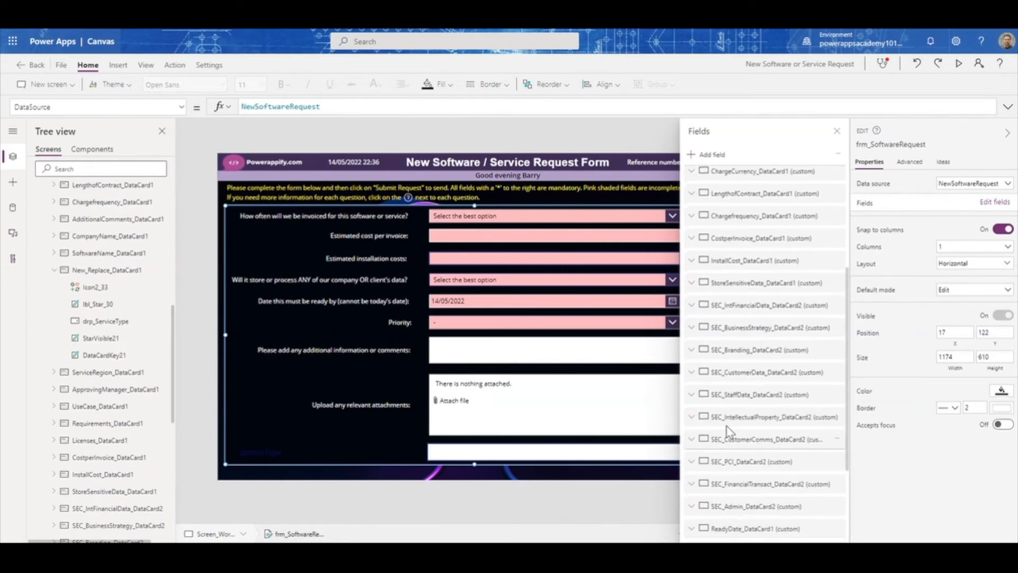
Move the ServiceType field up to directly below SoftwareName_DataCard1 and close the field list
{"action": "left_click_drag", "start_coordinate": [727, 527], "coordinate": [710, 223]}
{"action": "scroll", "coordinate": [713, 225], "scroll_direction": "up", "scroll_amount": 6}
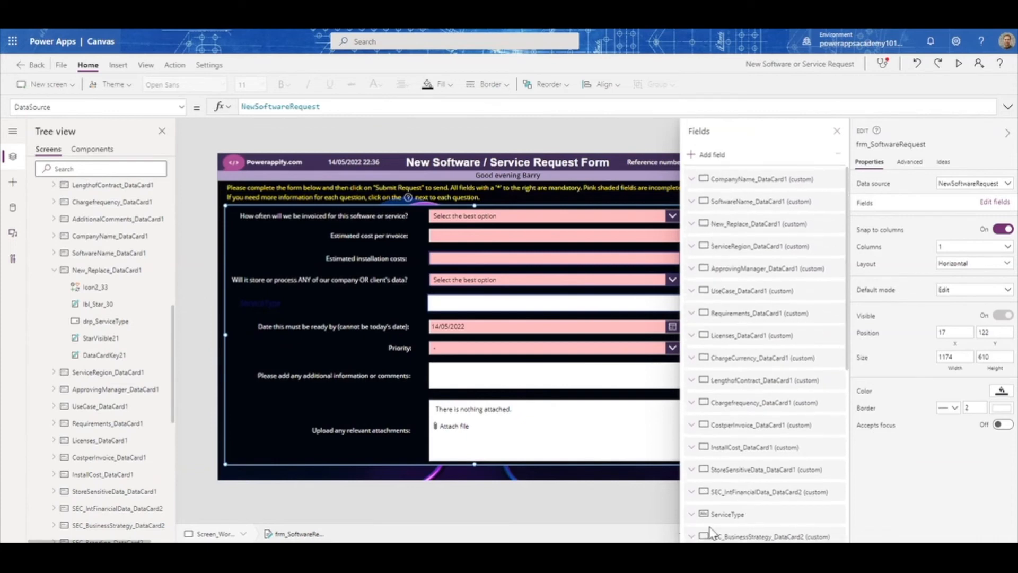
{"action": "left_click_drag", "start_coordinate": [704, 521], "coordinate": [707, 220]}
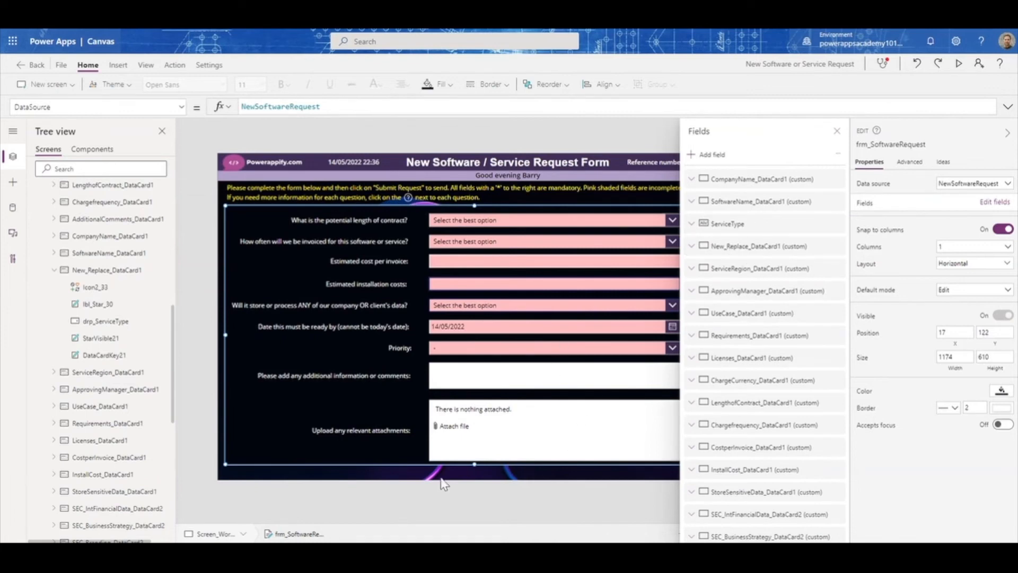
{"action": "left_click", "coordinate": [836, 131]}
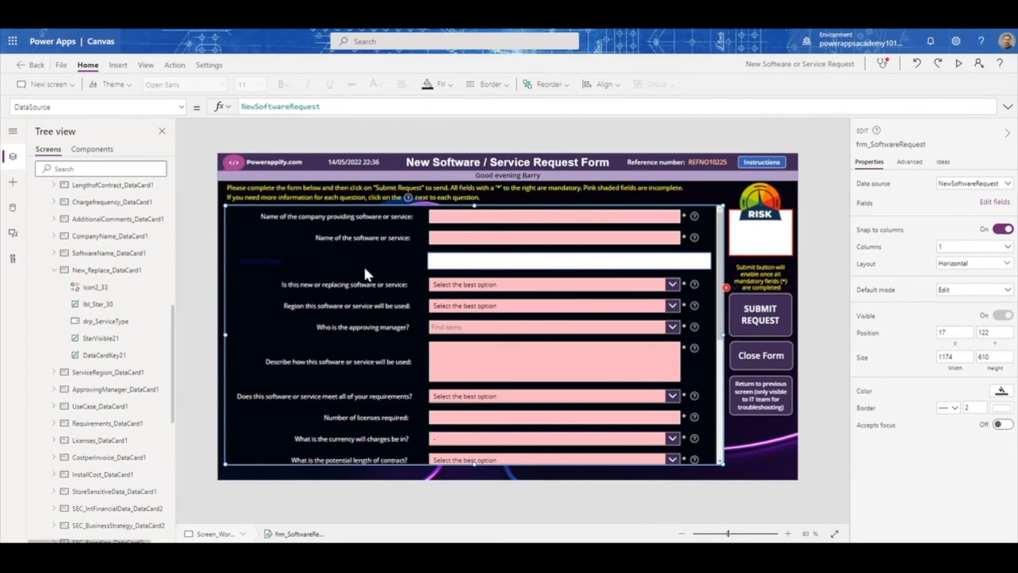
Narrow the ServiceType card's label to a width of about 408 and right-align its text
{"action": "left_click", "coordinate": [351, 260]}
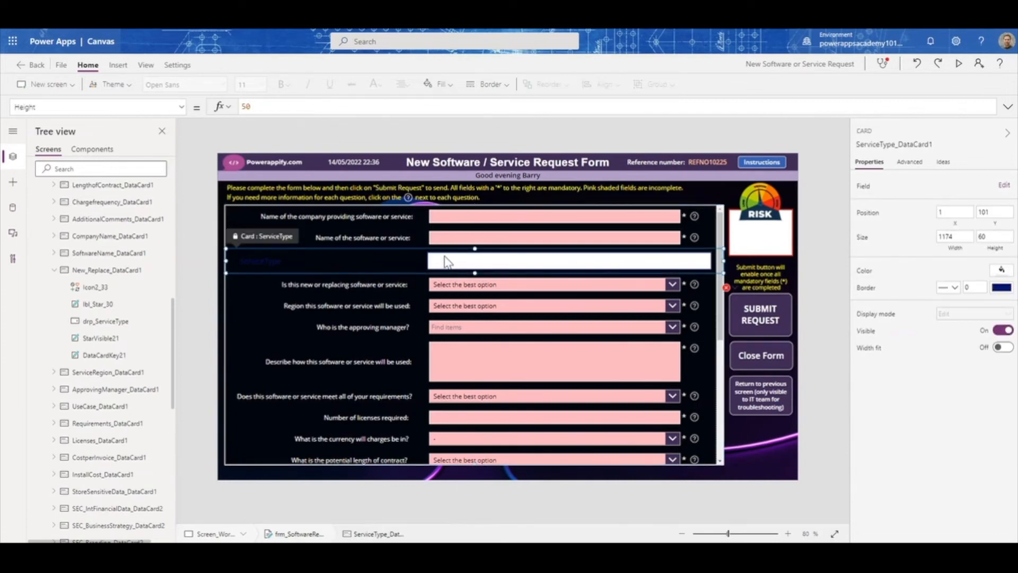
{"action": "left_click", "coordinate": [300, 256]}
{"action": "left_click_drag", "start_coordinate": [426, 265], "coordinate": [411, 265]}
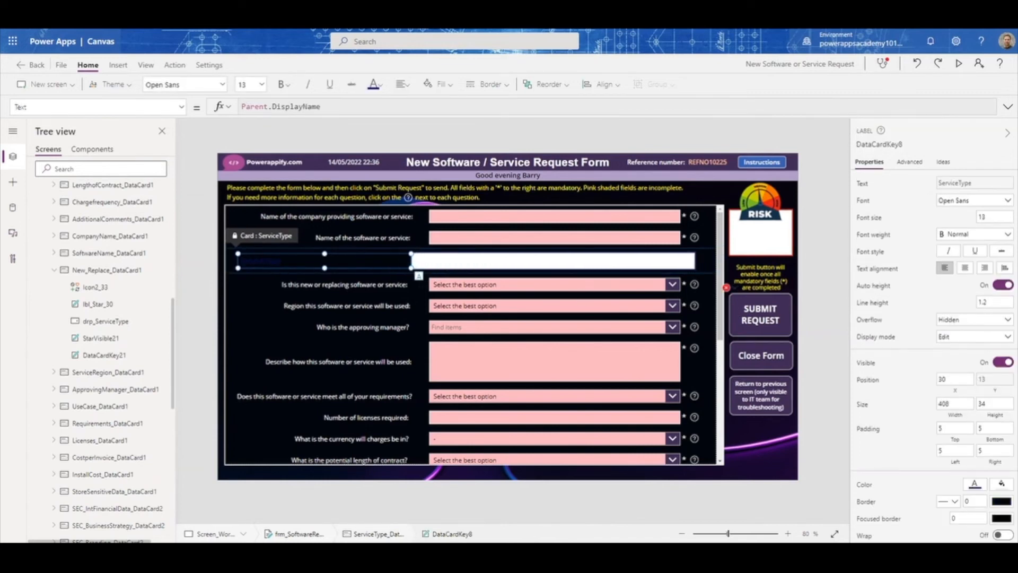
{"action": "left_click", "coordinate": [985, 268]}
Replace the ServiceType label text with "Cloud based software?"
{"action": "double_click", "coordinate": [387, 261]}
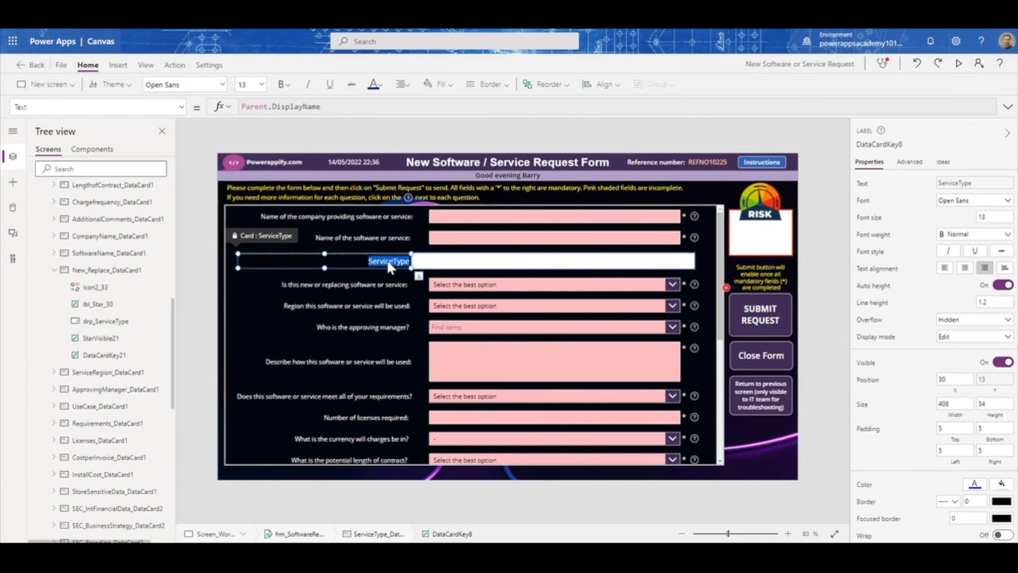
{"action": "key", "text": "BackSpace"}
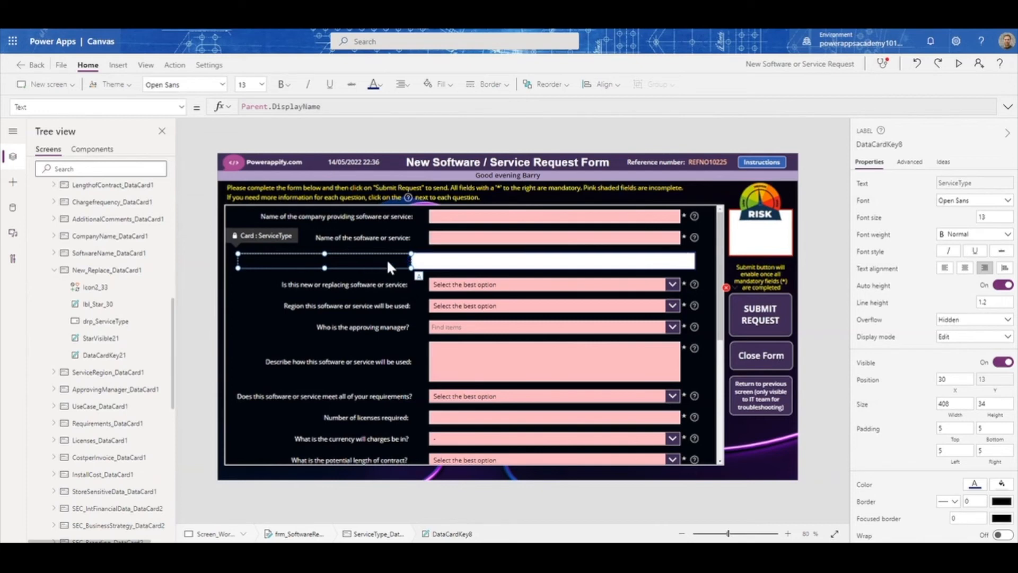
{"action": "type", "text": "Cloud based software"}
Set the "Cloud based software?" label to font size 11 and colour its text white
{"action": "double_click", "coordinate": [986, 217]}
{"action": "type", "text": "11"}
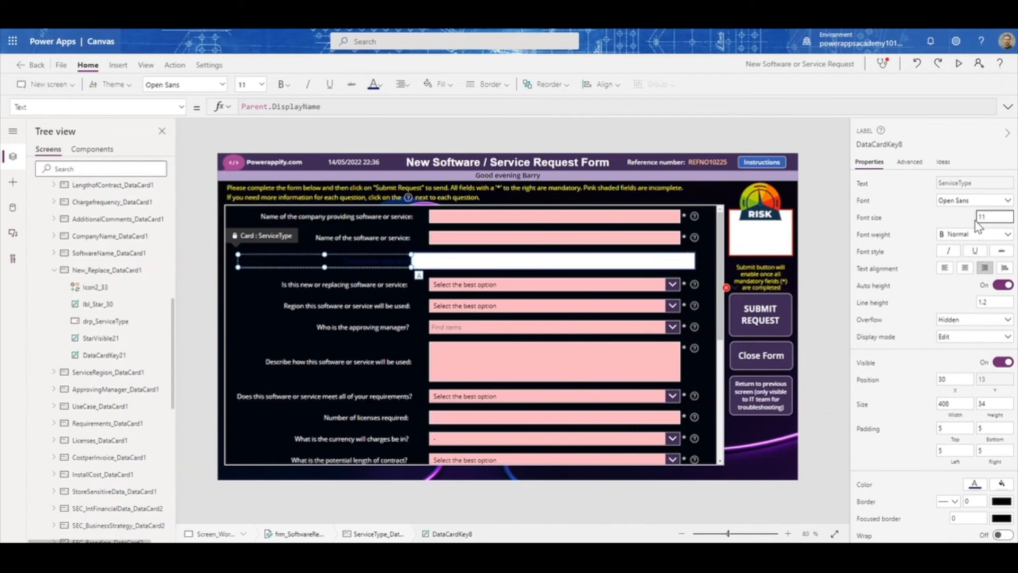
{"action": "left_click", "coordinate": [979, 490]}
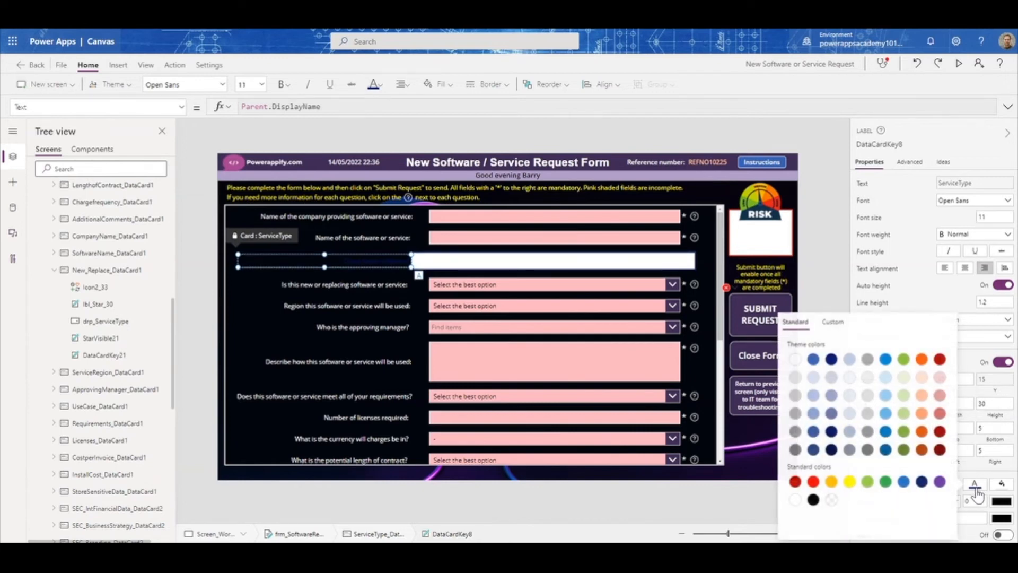
{"action": "left_click", "coordinate": [795, 360]}
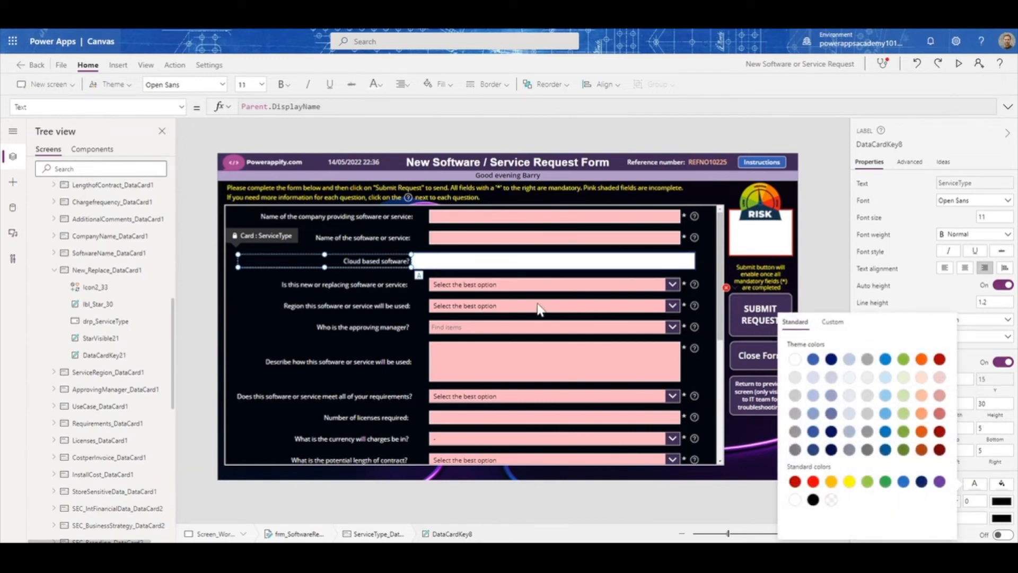
Resize the ServiceType card's text input to line up with the other answer fields, at X 483 and about 589 wide
{"action": "left_click", "coordinate": [434, 263]}
{"action": "left_click", "coordinate": [429, 263]}
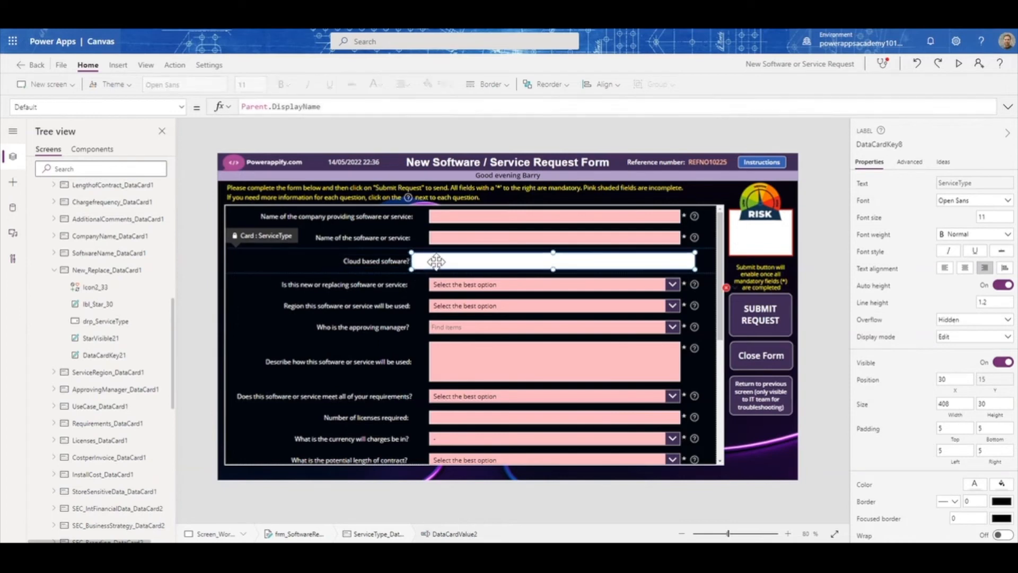
{"action": "left_click_drag", "start_coordinate": [427, 269], "coordinate": [430, 270]}
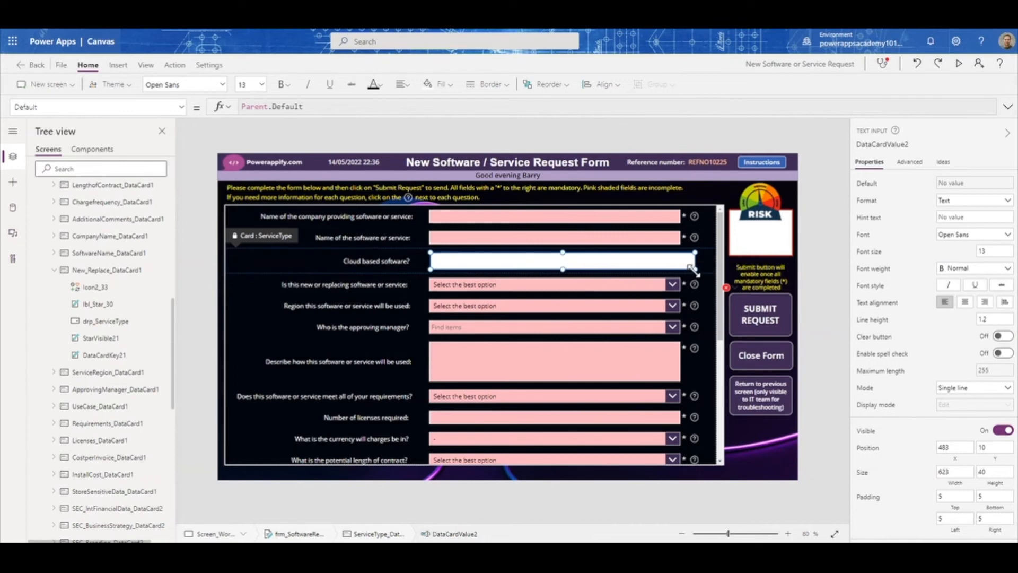
{"action": "left_click_drag", "start_coordinate": [693, 270], "coordinate": [676, 267]}
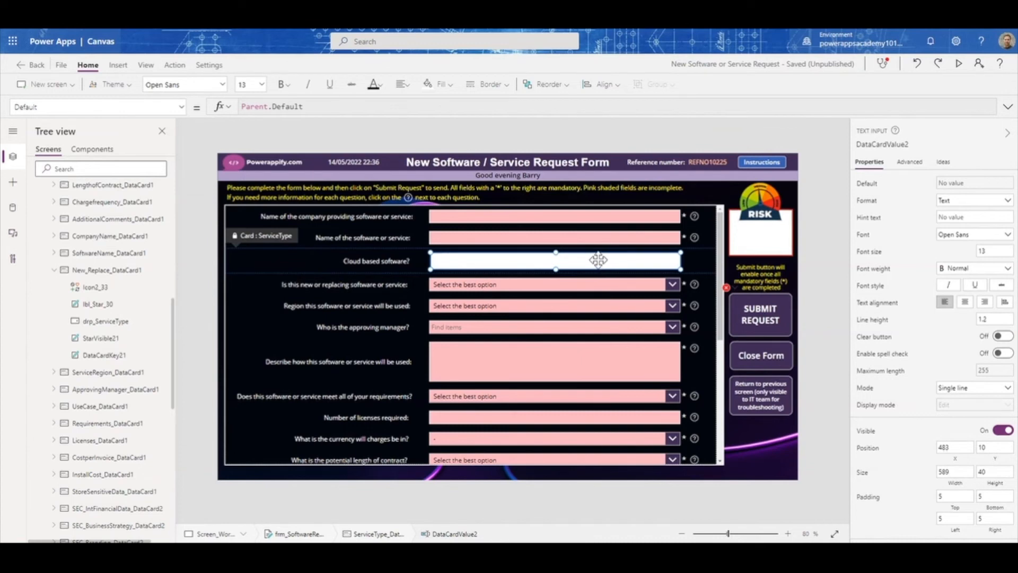
Unlock the ServiceType card and cut the text input out of it
{"action": "right_click", "coordinate": [592, 261]}
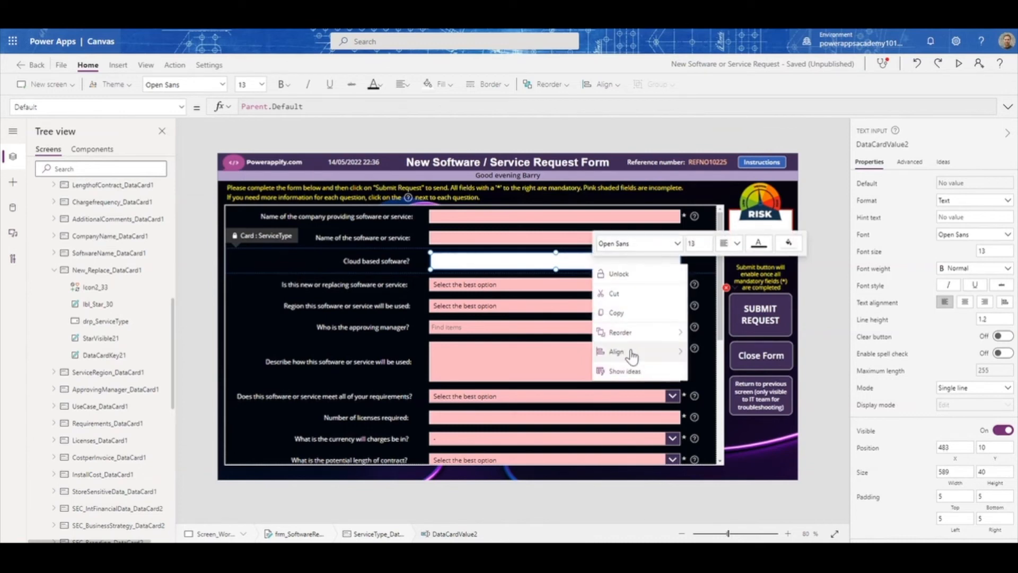
{"action": "left_click", "coordinate": [616, 274]}
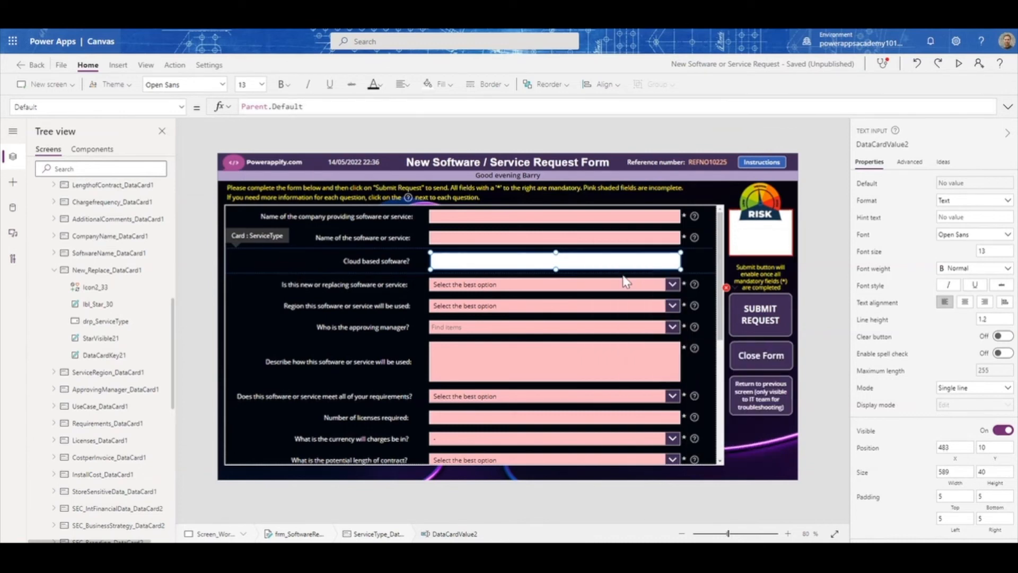
{"action": "right_click", "coordinate": [522, 261]}
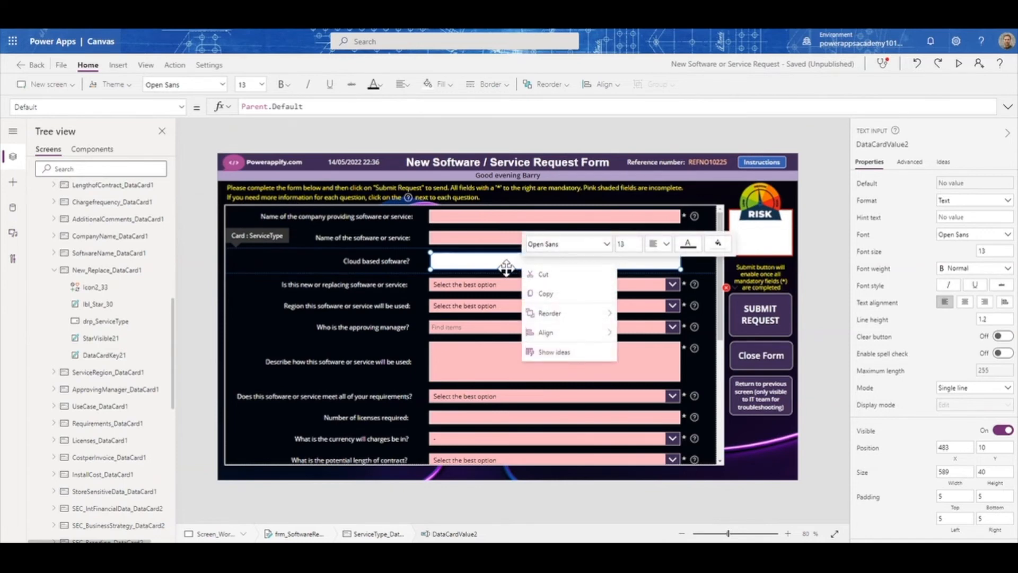
{"action": "left_click", "coordinate": [540, 275]}
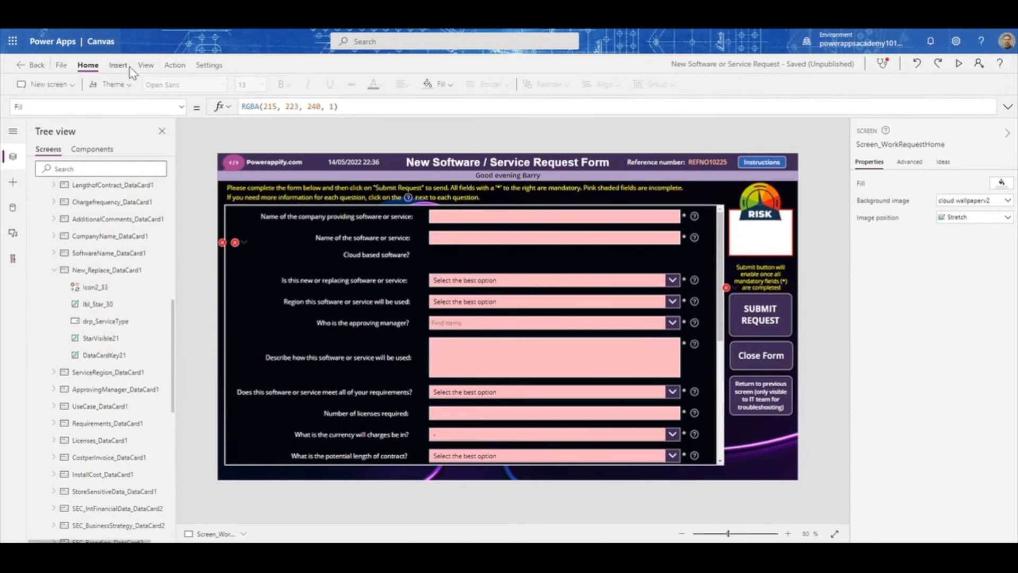
{"action": "left_click", "coordinate": [118, 65]}
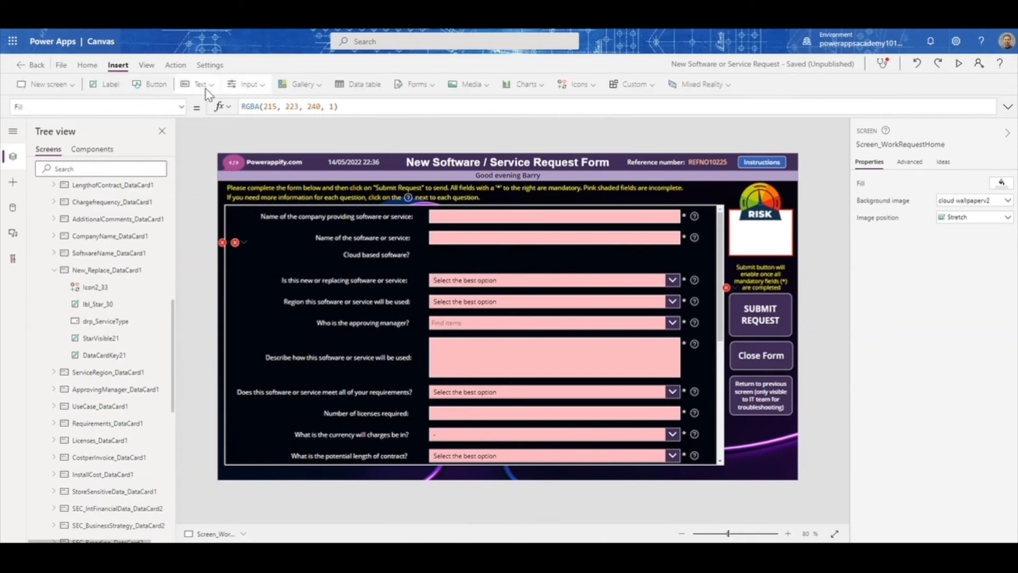
{"action": "left_click", "coordinate": [259, 85]}
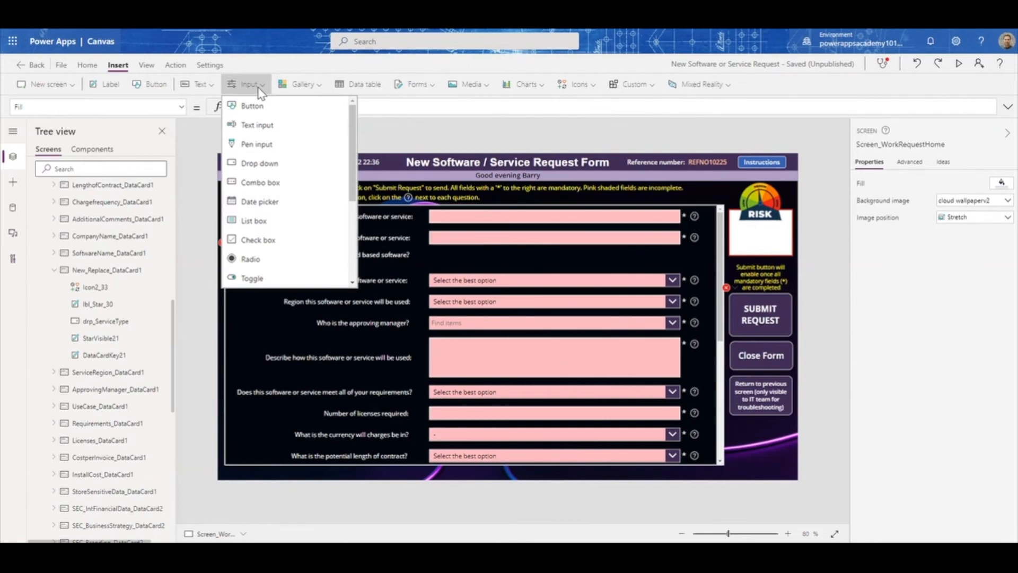
{"action": "left_click", "coordinate": [260, 163]}
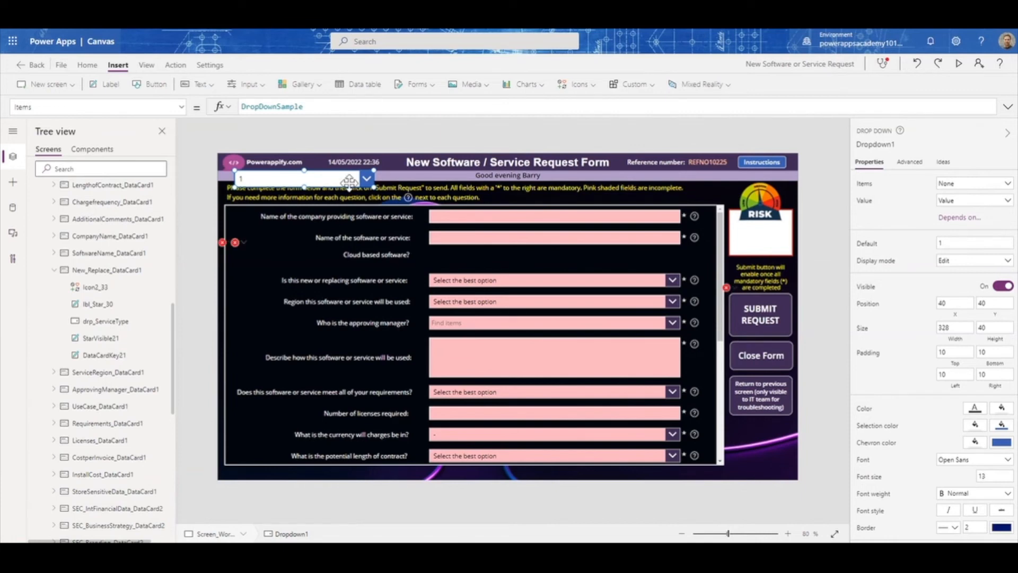
{"action": "key", "text": "Delete"}
Insert a drop down into the ServiceType card and place it beside the "Cloud based software?" label, about 589 wide and 42 high
{"action": "left_click", "coordinate": [282, 257]}
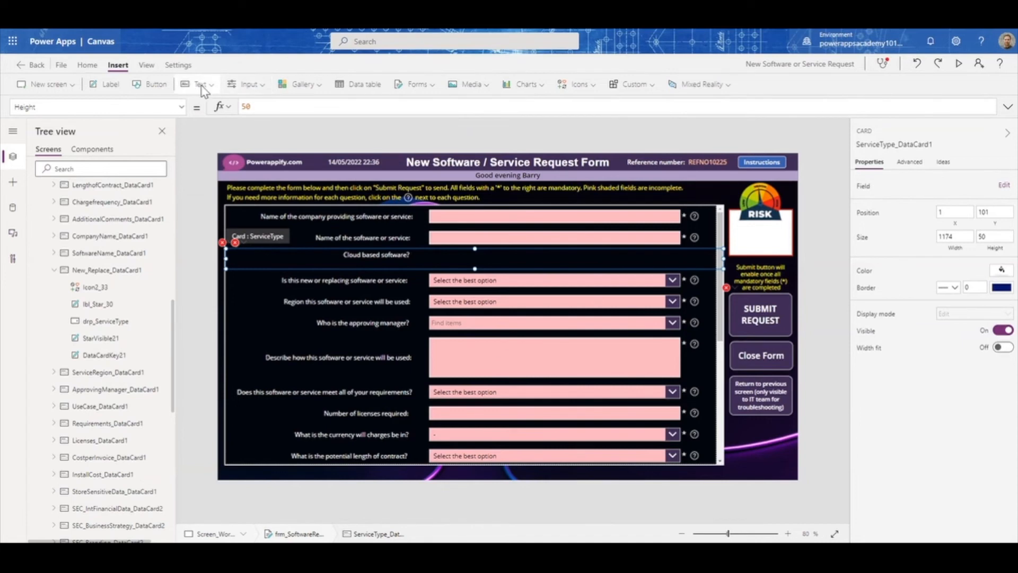
{"action": "left_click", "coordinate": [253, 85]}
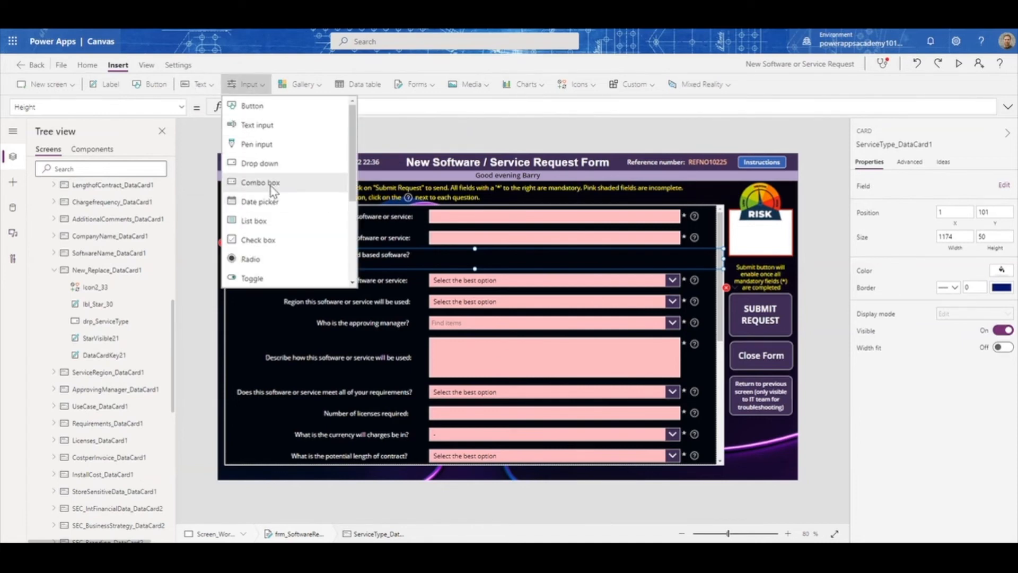
{"action": "left_click", "coordinate": [264, 167]}
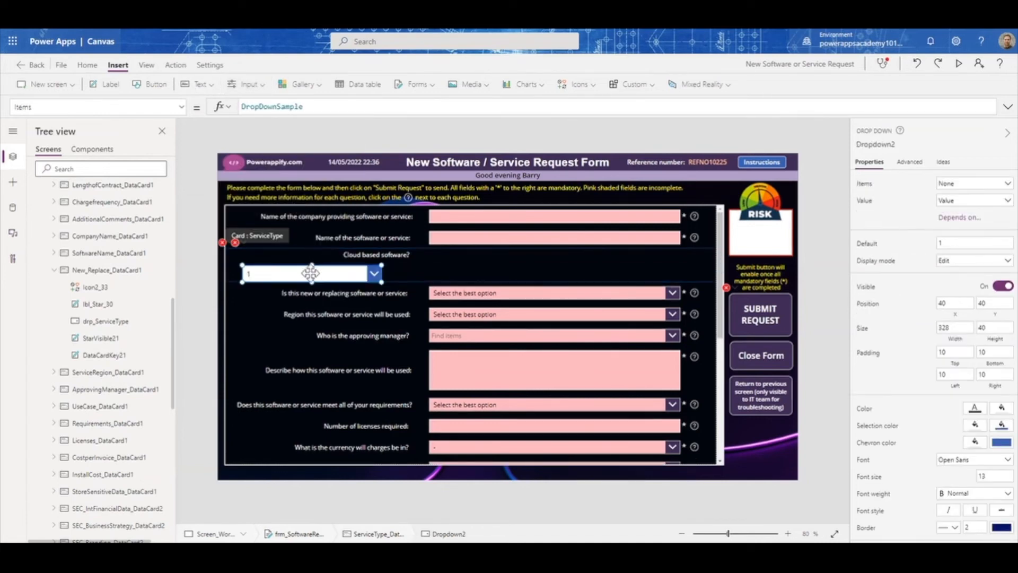
{"action": "left_click_drag", "start_coordinate": [311, 272], "coordinate": [495, 253]}
{"action": "left_click_drag", "start_coordinate": [568, 264], "coordinate": [680, 266]}
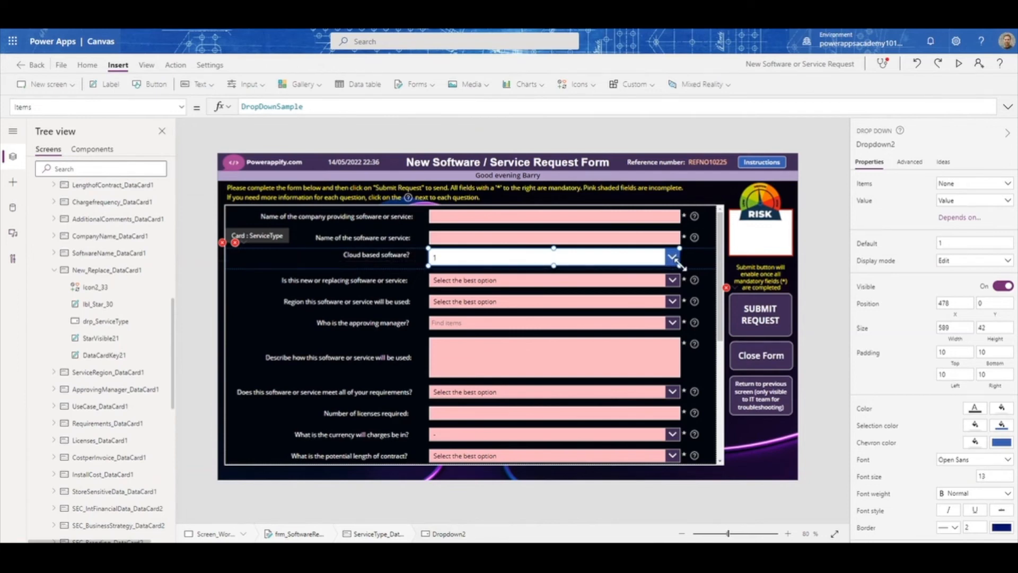
Match the new dropdown's position to the software name text input by setting X to 480 and Y to 10
{"action": "left_click", "coordinate": [631, 239]}
{"action": "left_click", "coordinate": [633, 238]}
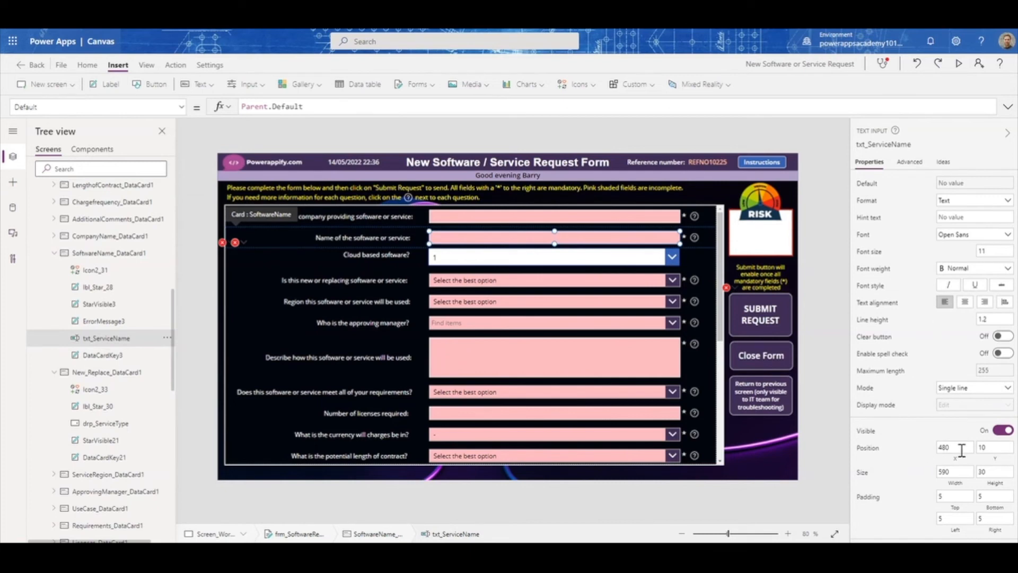
{"action": "left_click", "coordinate": [550, 260]}
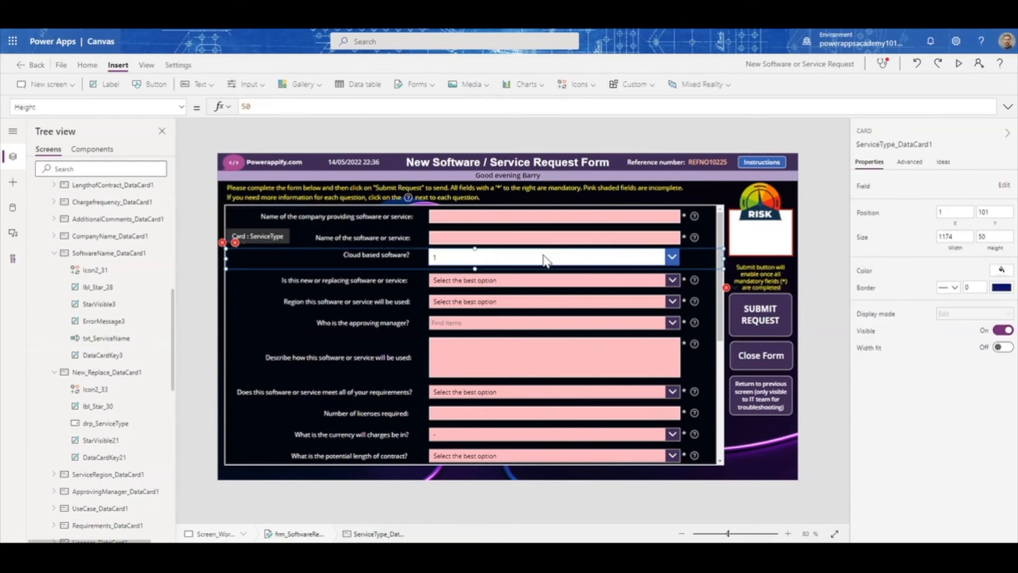
{"action": "left_click", "coordinate": [548, 257]}
{"action": "scroll", "coordinate": [974, 443], "scroll_direction": "down", "scroll_amount": 1}
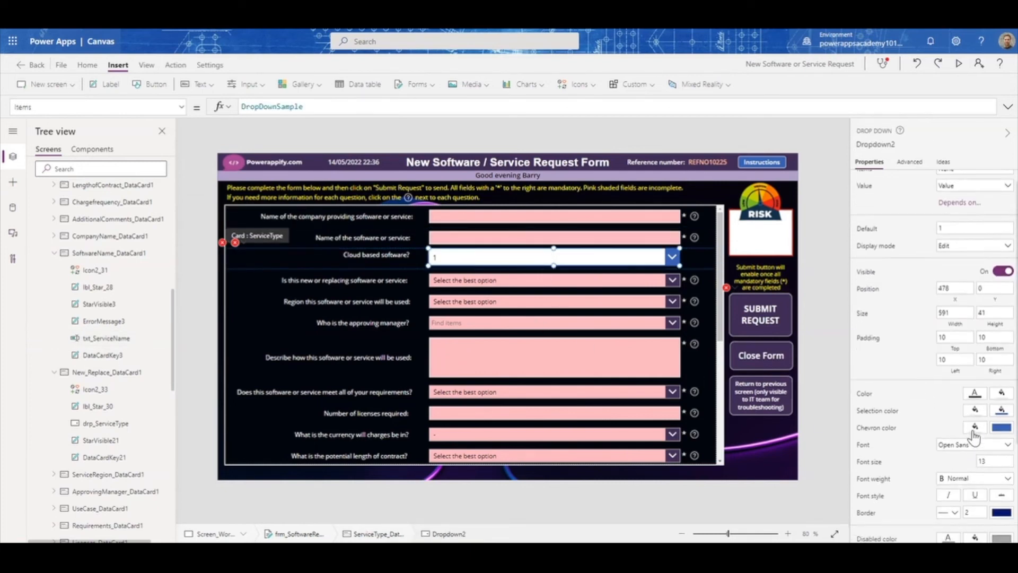
{"action": "scroll", "coordinate": [979, 448], "scroll_direction": "up", "scroll_amount": 1}
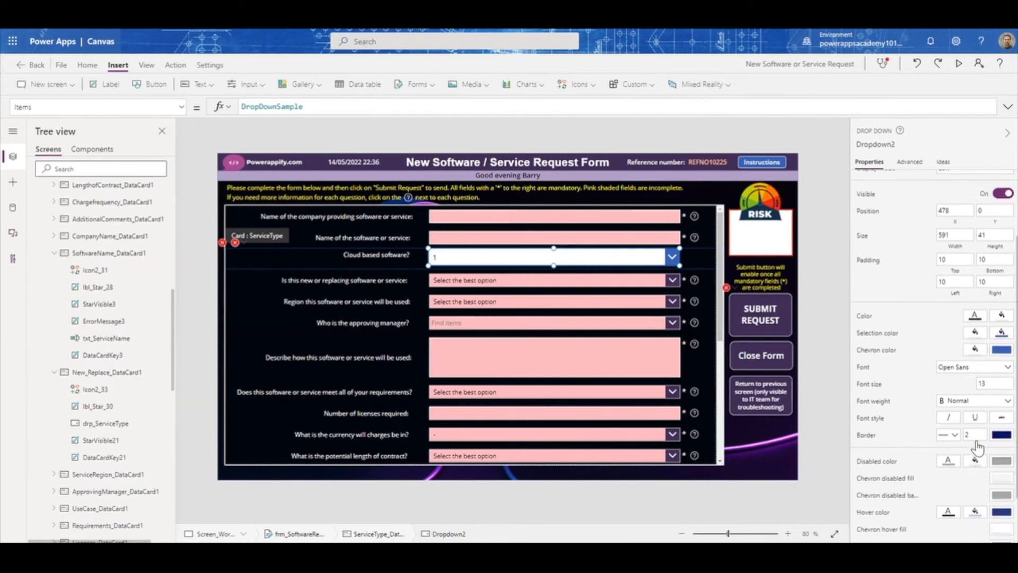
{"action": "left_click", "coordinate": [954, 303]}
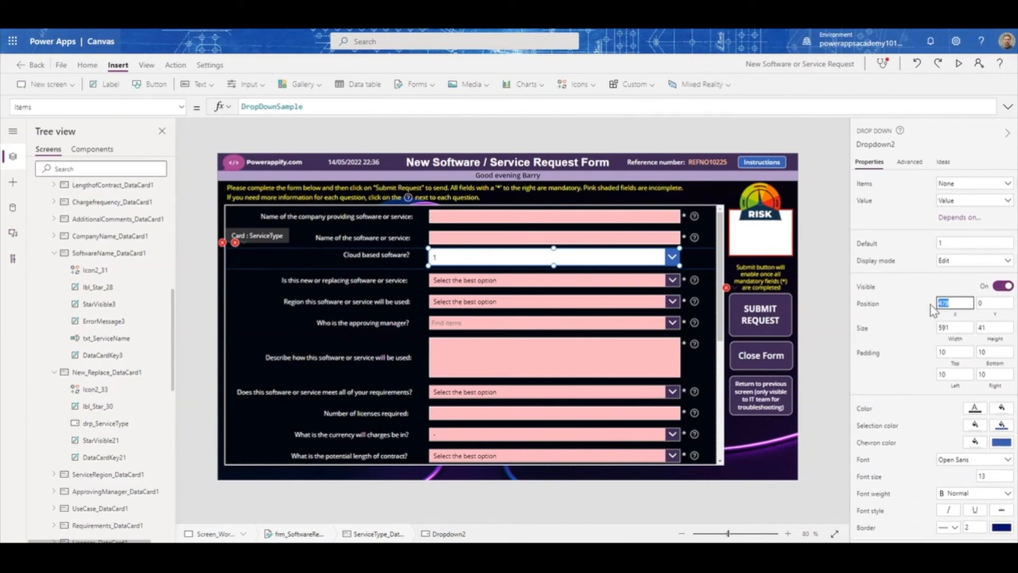
{"action": "type", "text": "480"}
{"action": "key", "text": "Tab"}
{"action": "type", "text": "10"}
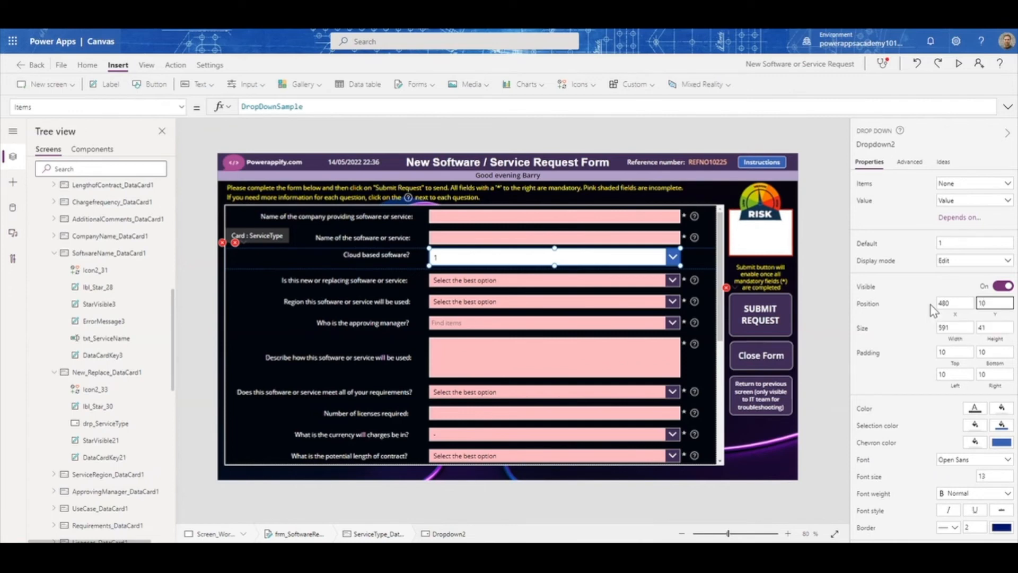
Set the new dropdown's size to 590 wide and 30 high, and align the "Cloud based software?" label with it at Y 10
{"action": "left_click", "coordinate": [562, 240]}
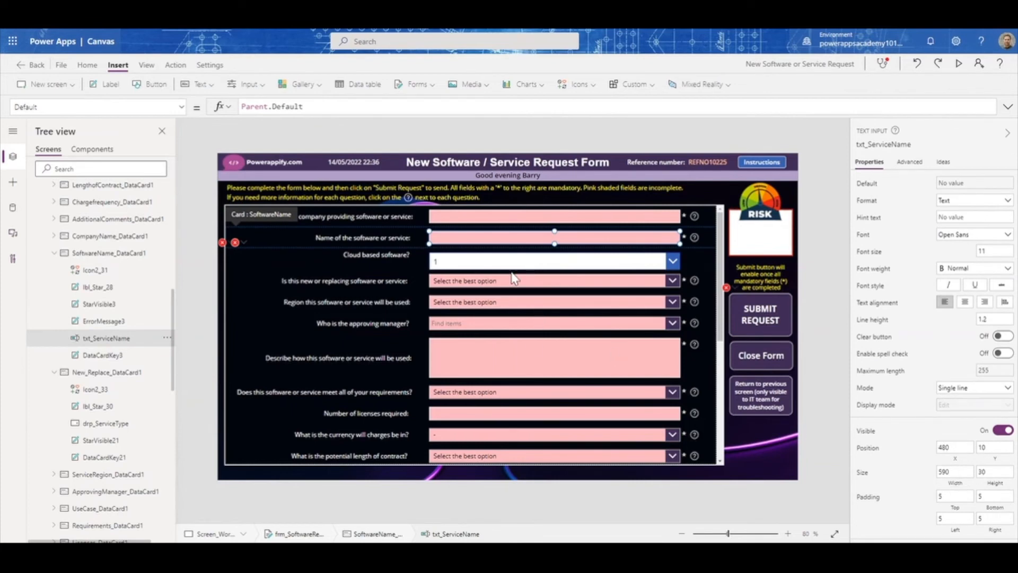
{"action": "left_click", "coordinate": [525, 263]}
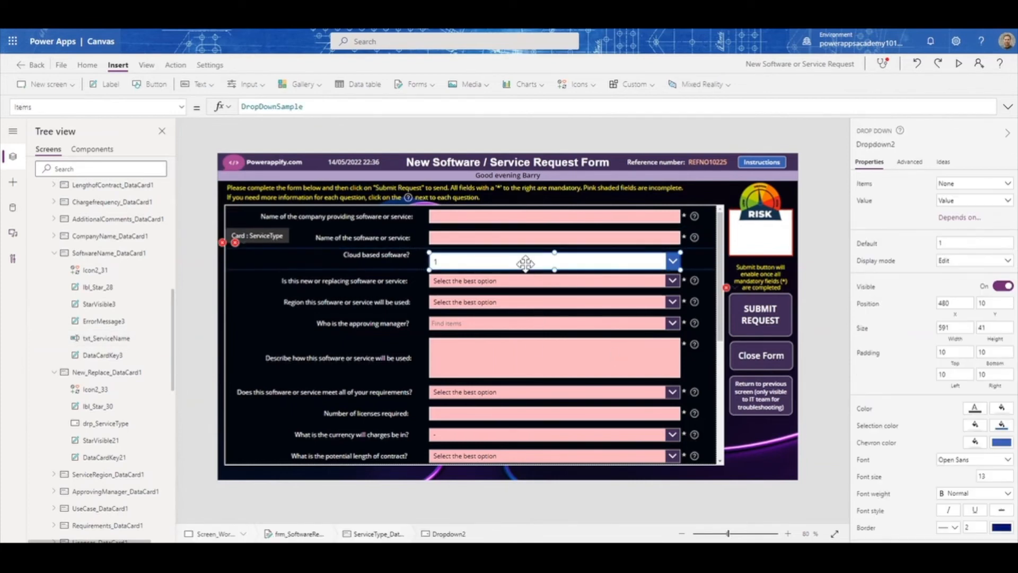
{"action": "left_click", "coordinate": [962, 327]}
{"action": "type", "text": "0"}
{"action": "key", "text": "Tab"}
{"action": "type", "text": "30"}
{"action": "left_click", "coordinate": [364, 253]}
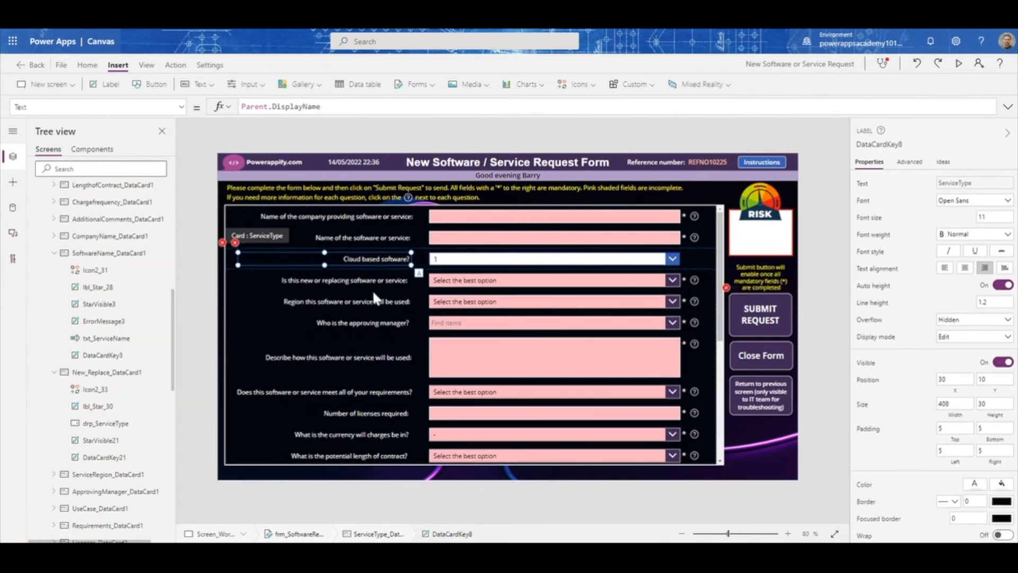
Copy the asterisk label from the SoftwareName card into the ServiceType card and place it just after the dropdown
{"action": "left_click", "coordinate": [682, 237]}
{"action": "left_click", "coordinate": [682, 237]}
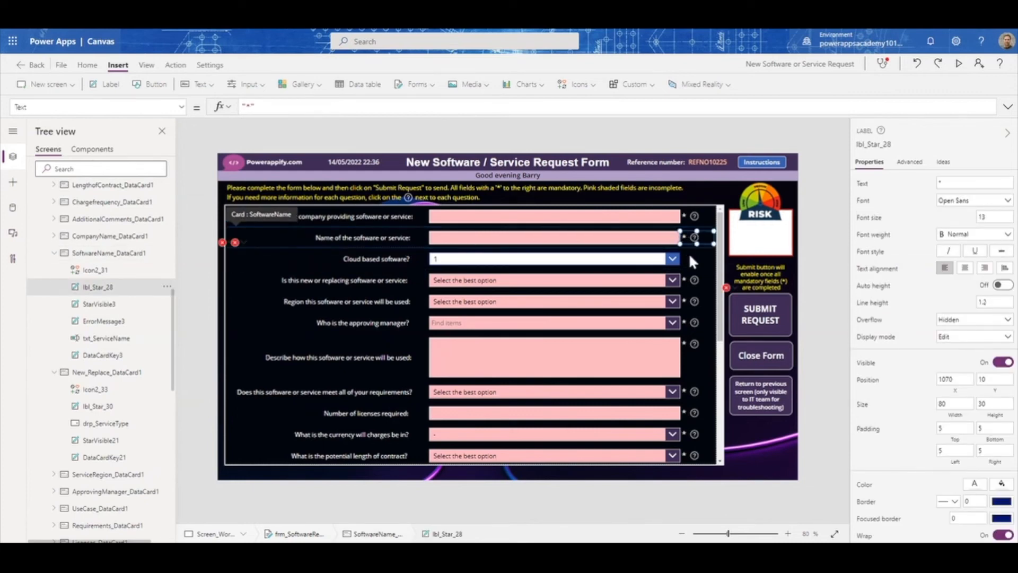
{"action": "left_click", "coordinate": [693, 260]}
{"action": "key", "text": "ctrl+v"}
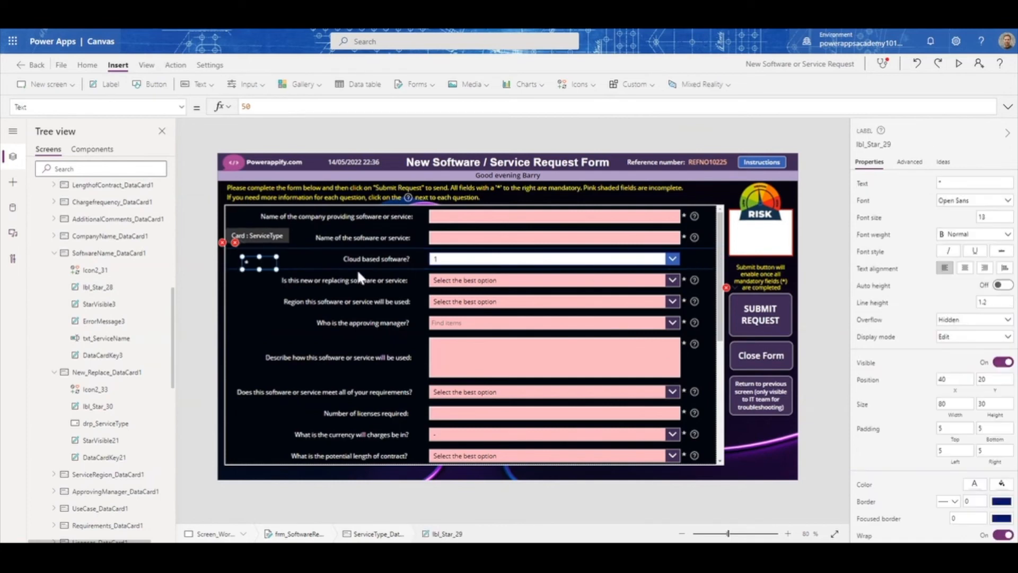
{"action": "left_click_drag", "start_coordinate": [256, 261], "coordinate": [695, 258]}
Copy the SoftwareName card's help icon into the ServiceType card and align its X position with the original icon
{"action": "left_click", "coordinate": [693, 234]}
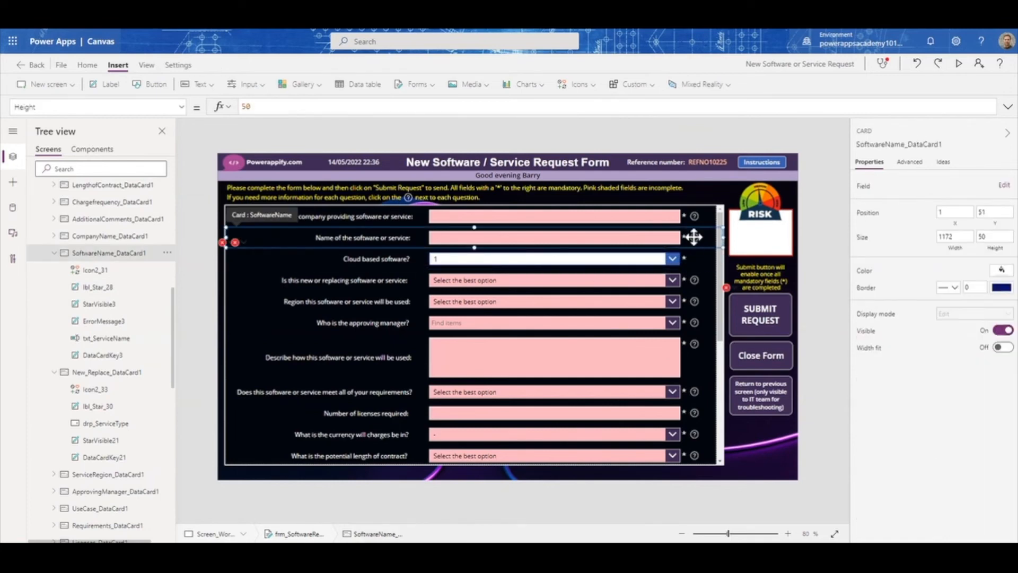
{"action": "left_click", "coordinate": [693, 236]}
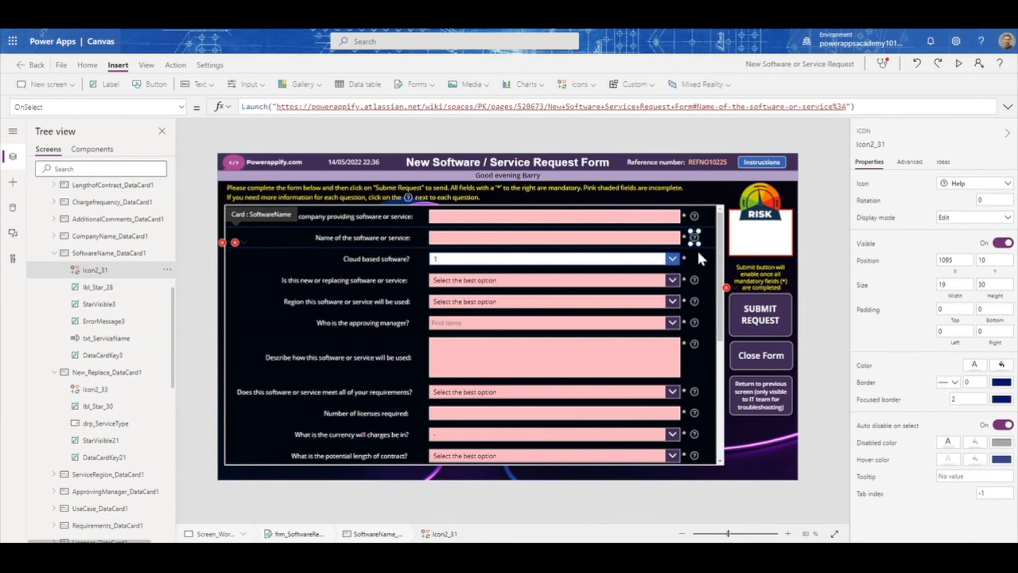
{"action": "left_click", "coordinate": [698, 253]}
{"action": "mouse_move", "coordinate": [696, 257]}
{"action": "left_mouse_down"}
{"action": "mouse_move", "coordinate": [596, 287]}
{"action": "mouse_move", "coordinate": [249, 272]}
{"action": "mouse_move", "coordinate": [698, 261]}
{"action": "left_mouse_up"}
{"action": "left_click", "coordinate": [695, 236]}
{"action": "left_click", "coordinate": [697, 259]}
{"action": "double_click", "coordinate": [940, 259]}
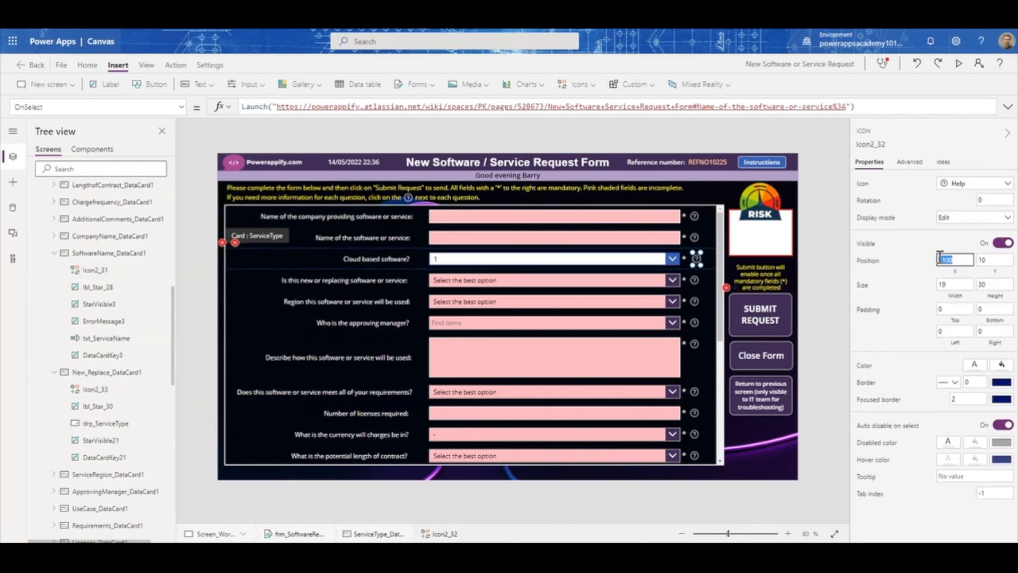
{"action": "type", "text": "1"}
Clear the DropDownSample reference from the new dropdown's Items formula
{"action": "left_click", "coordinate": [467, 260]}
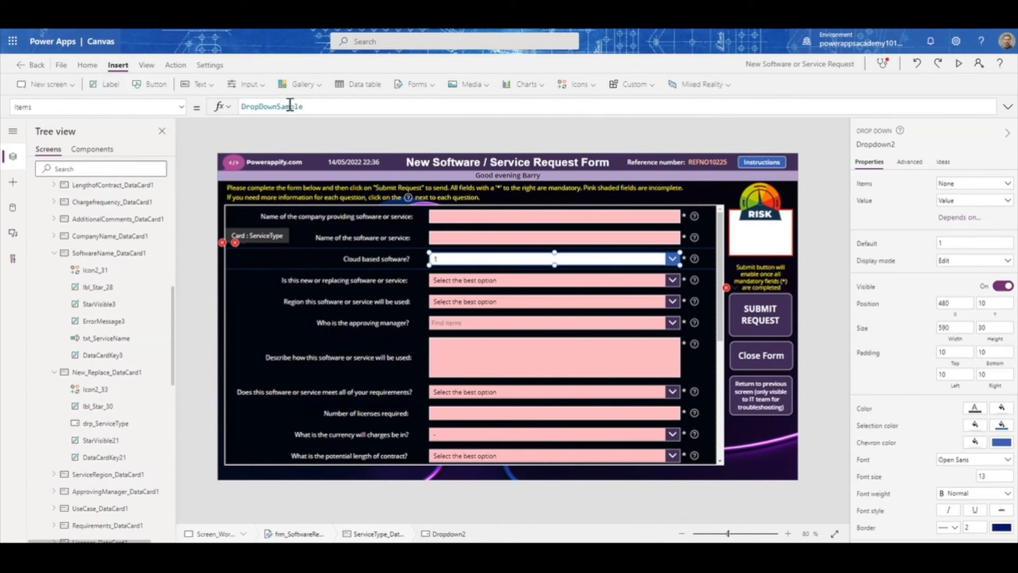
{"action": "left_click", "coordinate": [312, 108]}
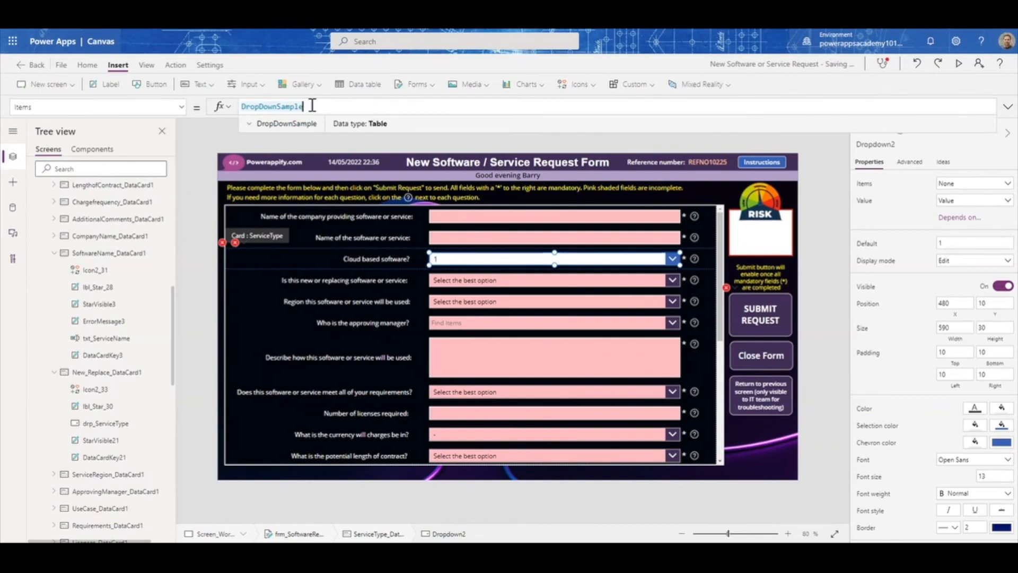
{"action": "type", "text": "Dr"}
{"action": "key", "text": "BackSpace"}
{"action": "key", "text": "BackSpace"}
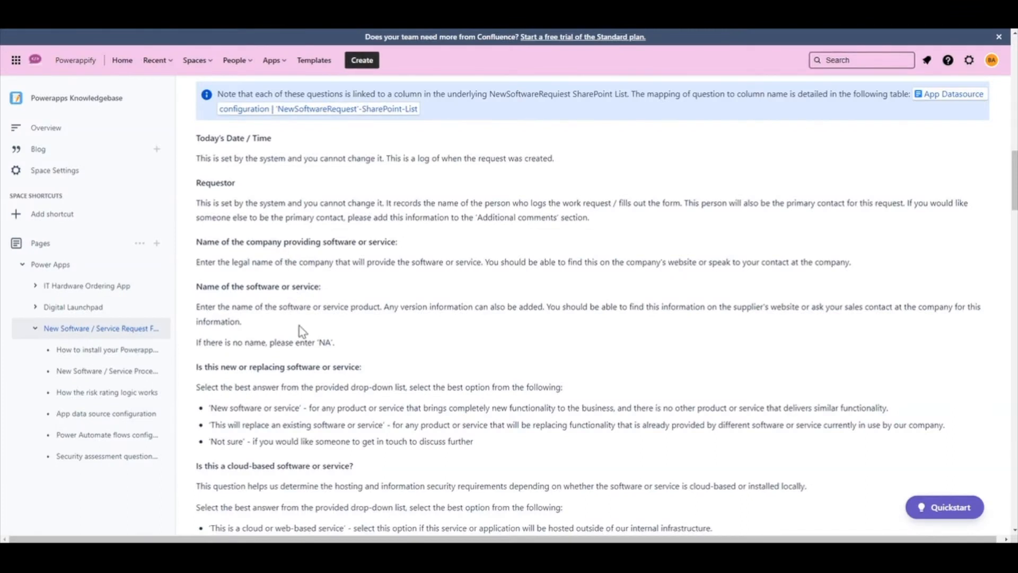
Copy the answer "This is a cloud or web-based service" from the Confluence help page and return to Power Apps
{"action": "scroll", "coordinate": [299, 329], "scroll_direction": "down", "scroll_amount": 2}
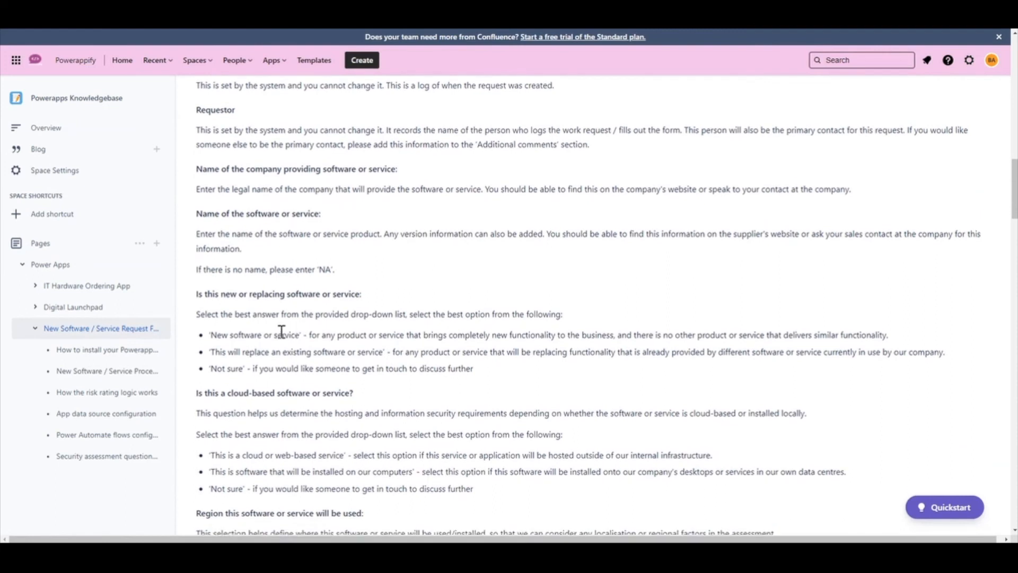
{"action": "scroll", "coordinate": [268, 332], "scroll_direction": "down", "scroll_amount": 2}
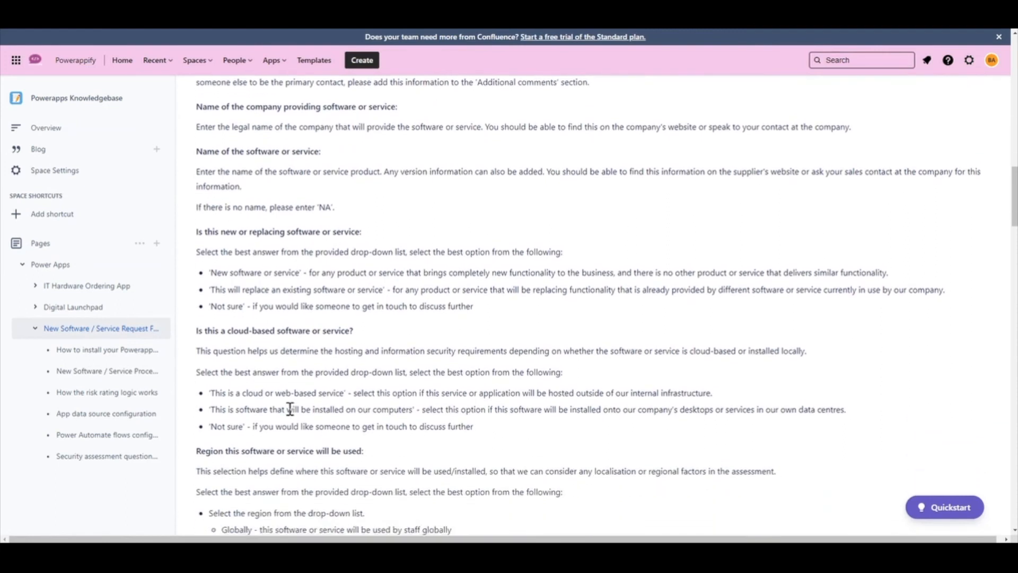
{"action": "left_click_drag", "start_coordinate": [344, 377], "coordinate": [213, 378]}
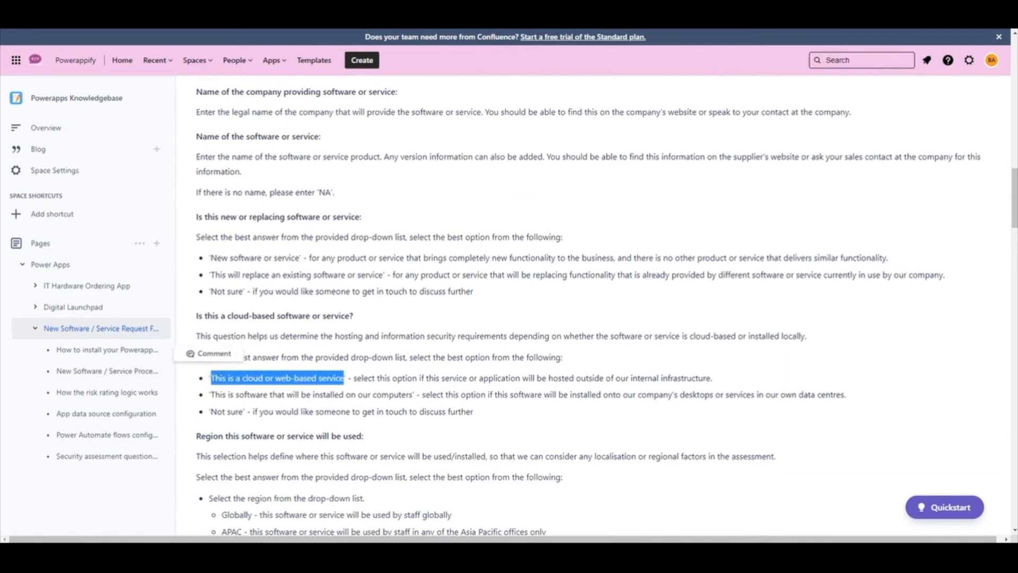
{"action": "key", "text": "alt+Tab"}
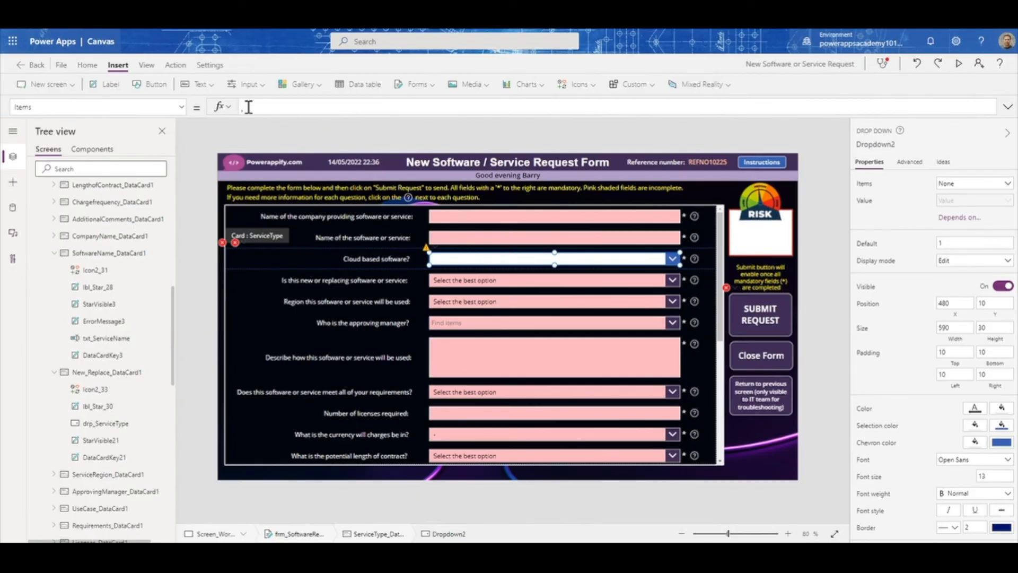
Set the dropdown's Items to a three-entry list with "Select the best option", "This is a cloud or web-based service" and an empty third entry
{"action": "type", "text": "["}
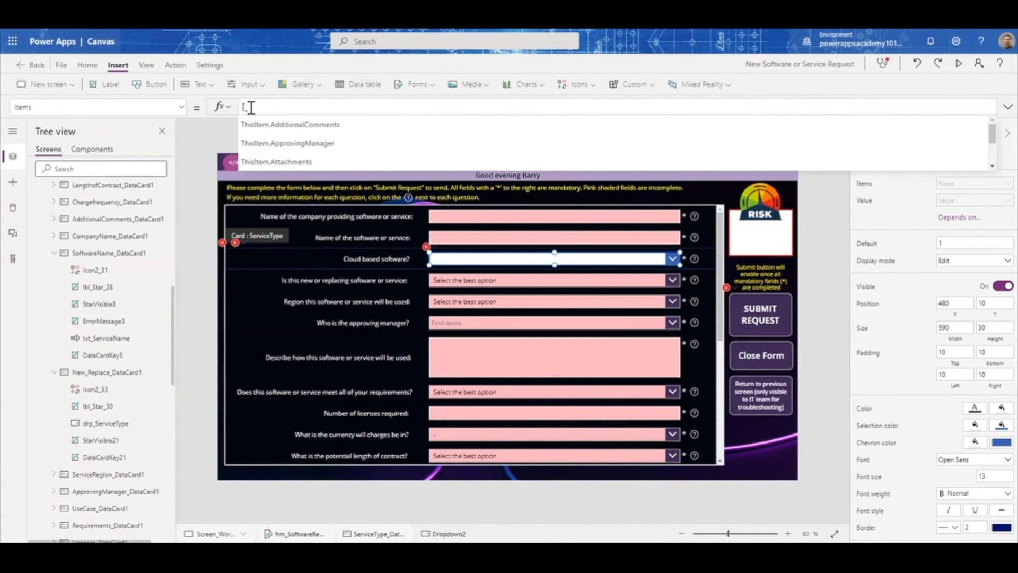
{"action": "type", "text": "\"\",\"\","}
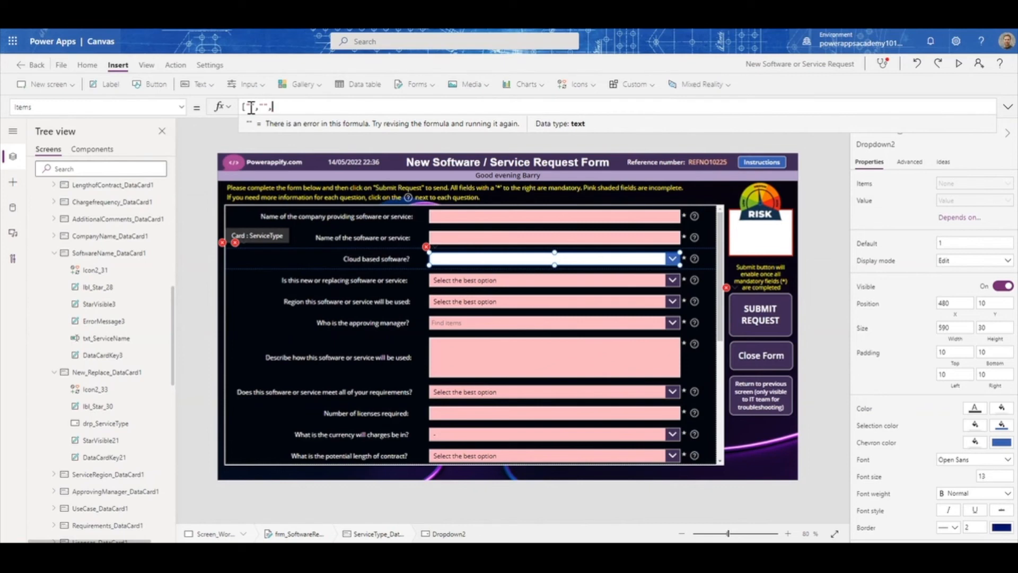
{"action": "type", "text": "]"}
{"action": "left_click", "coordinate": [252, 106]}
{"action": "type", "text": "Select "}
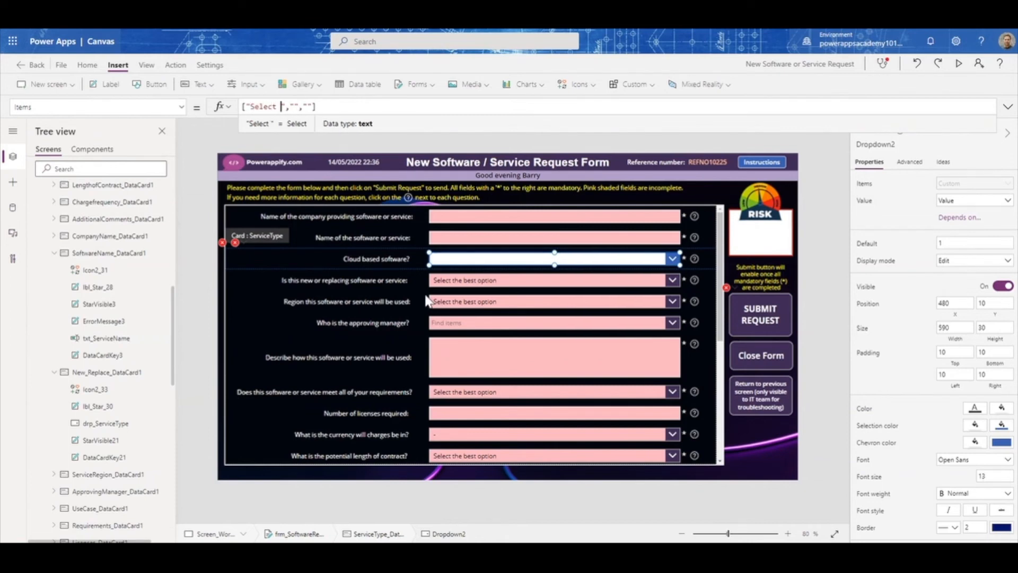
{"action": "type", "text": "the best option"}
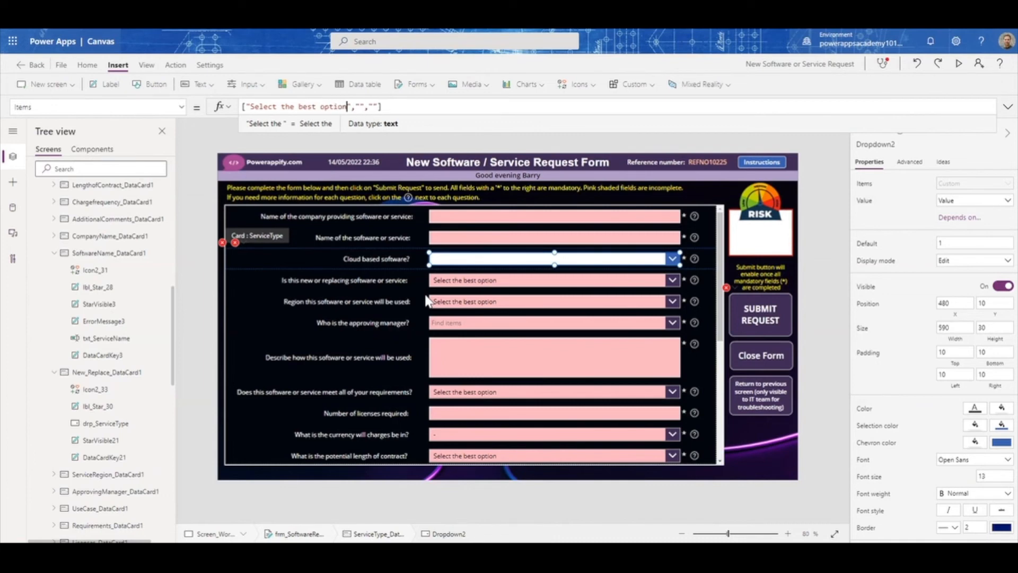
{"action": "left_click", "coordinate": [361, 108]}
{"action": "type", "text": "This is a cloud or web-based service"}
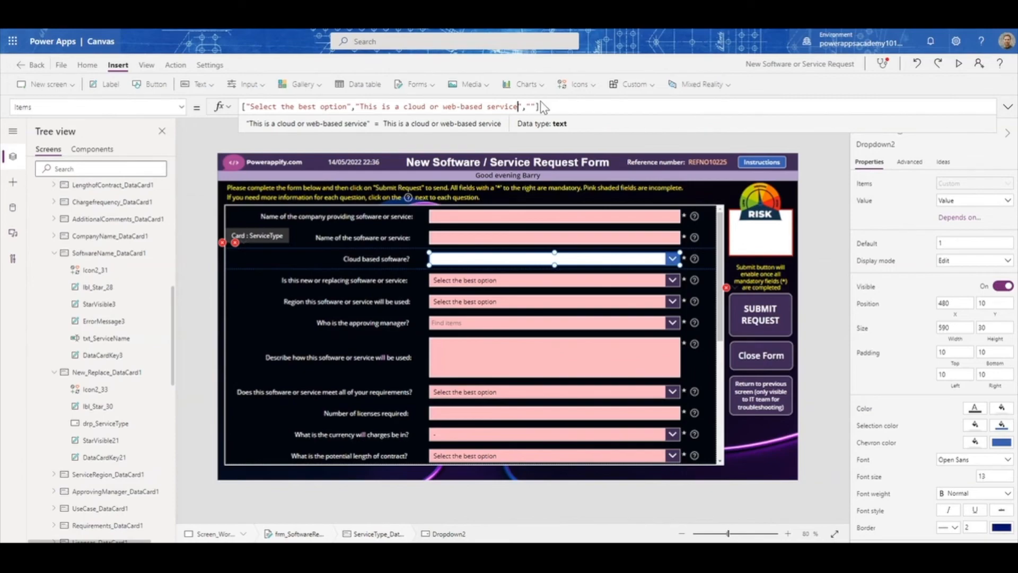
Copy "This is software that will be installed on our computers" from the Confluence page into the third entry of the dropdown's Items list
{"action": "key", "text": "alt+Tab"}
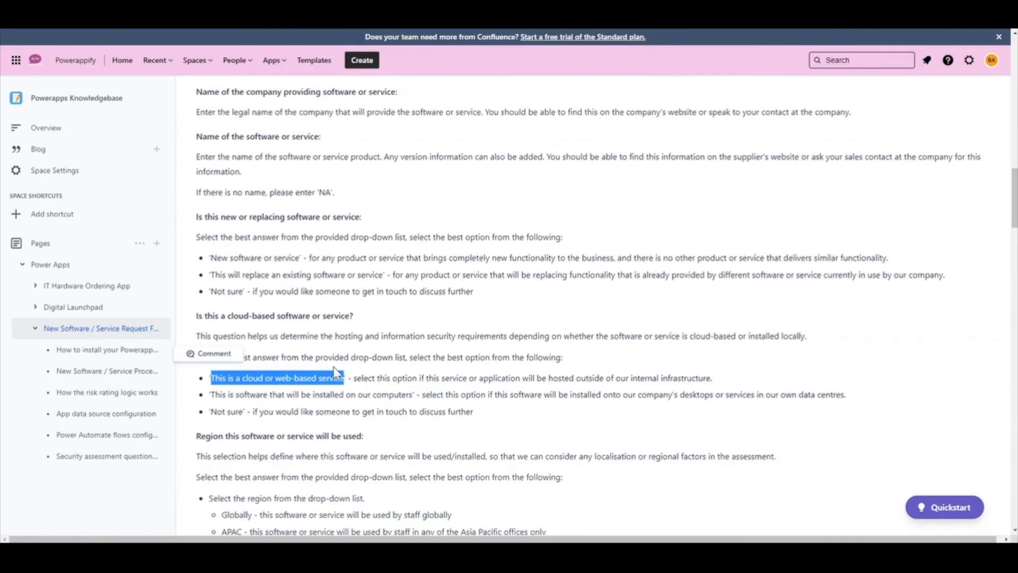
{"action": "left_click_drag", "start_coordinate": [212, 394], "coordinate": [407, 399]}
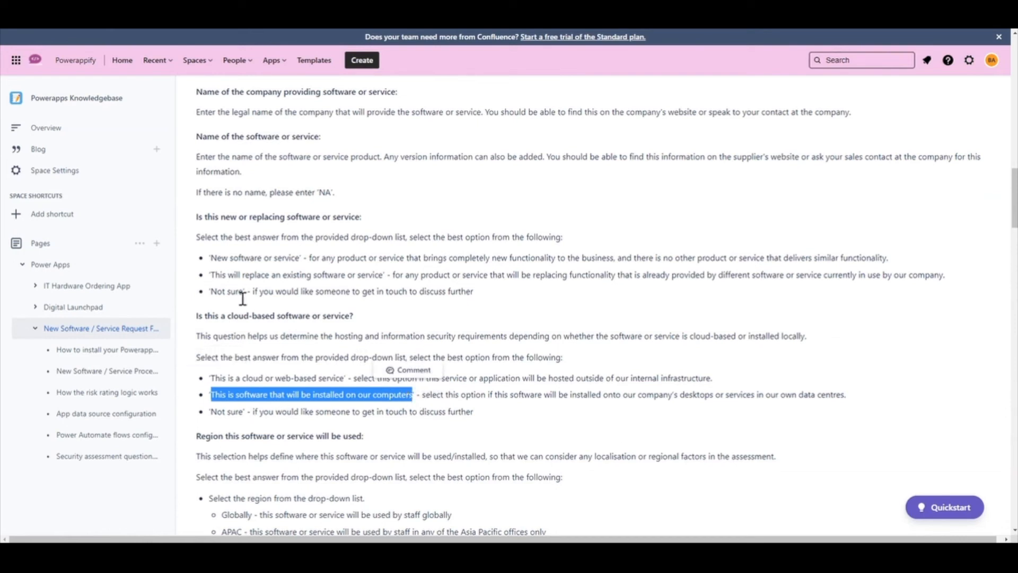
{"action": "key", "text": "alt+Tab"}
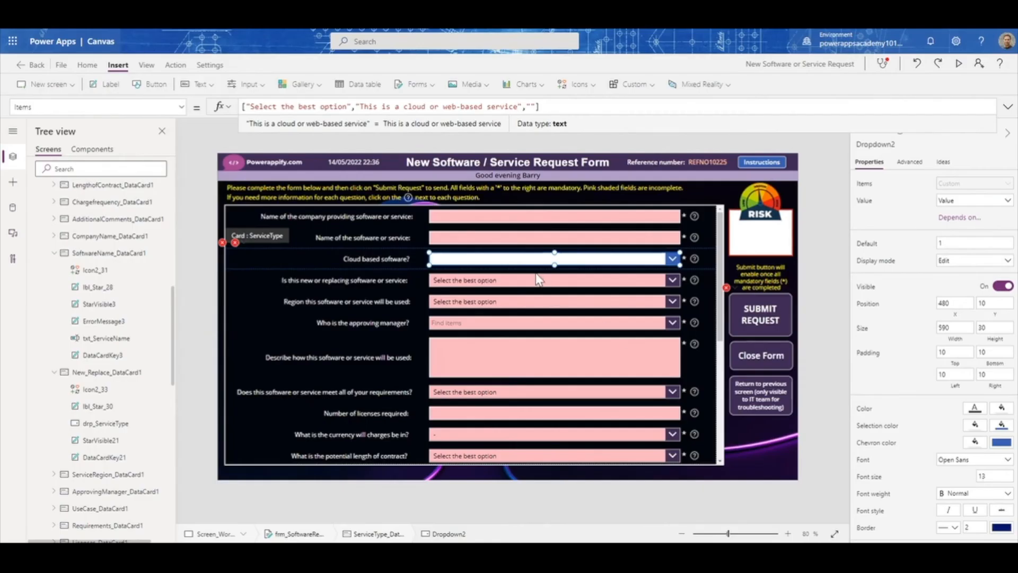
{"action": "left_click", "coordinate": [532, 106]}
{"action": "type", "text": "This is software that will be installed on our computers"}
Add a fourth entry to the dropdown's Items list, copying "Not sure" from the Confluence page's cloud-based software answers
{"action": "key", "text": "Right"}
{"action": "type", "text": ","}
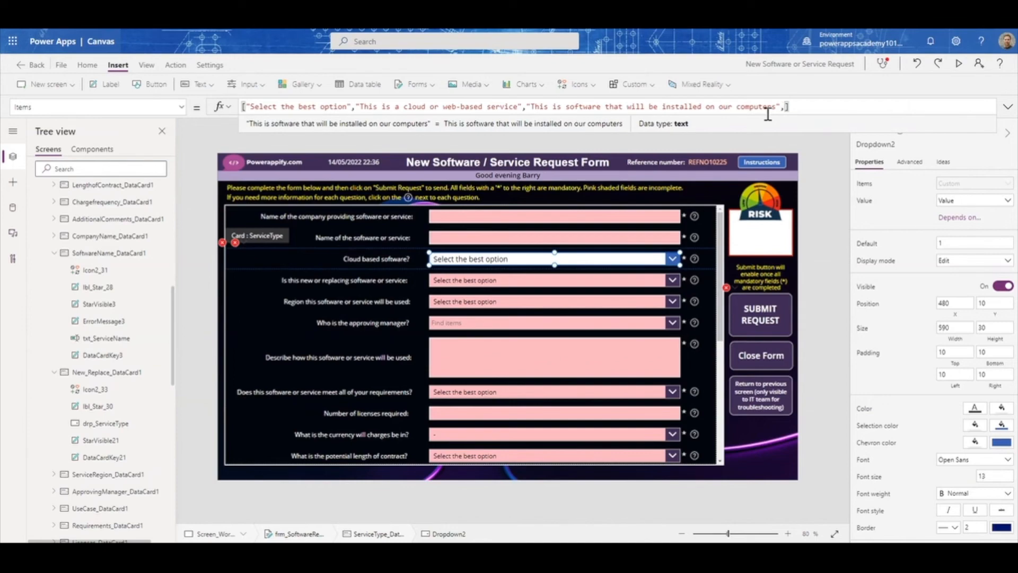
{"action": "type", "text": "\"\""}
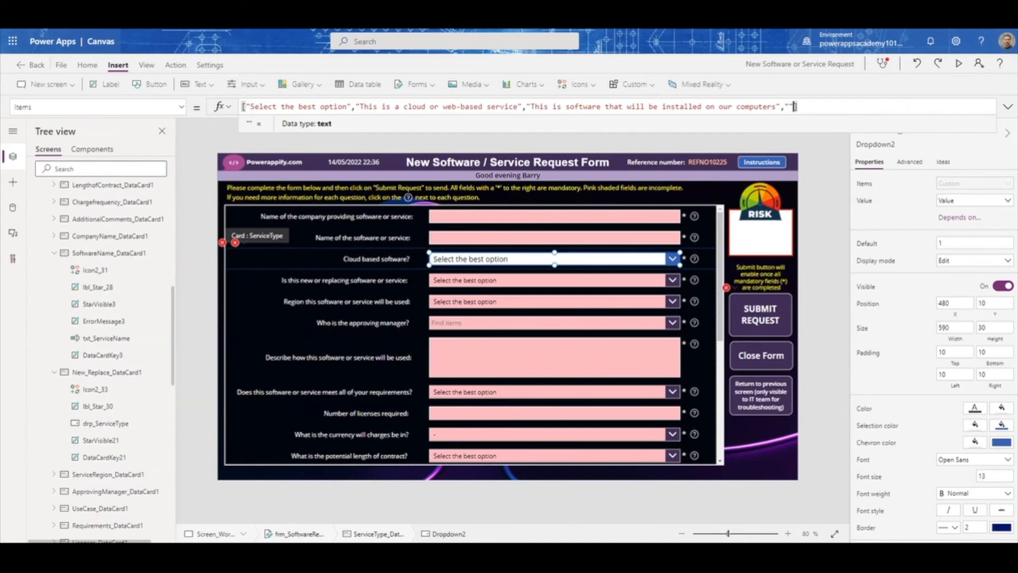
{"action": "key", "text": "alt+Tab"}
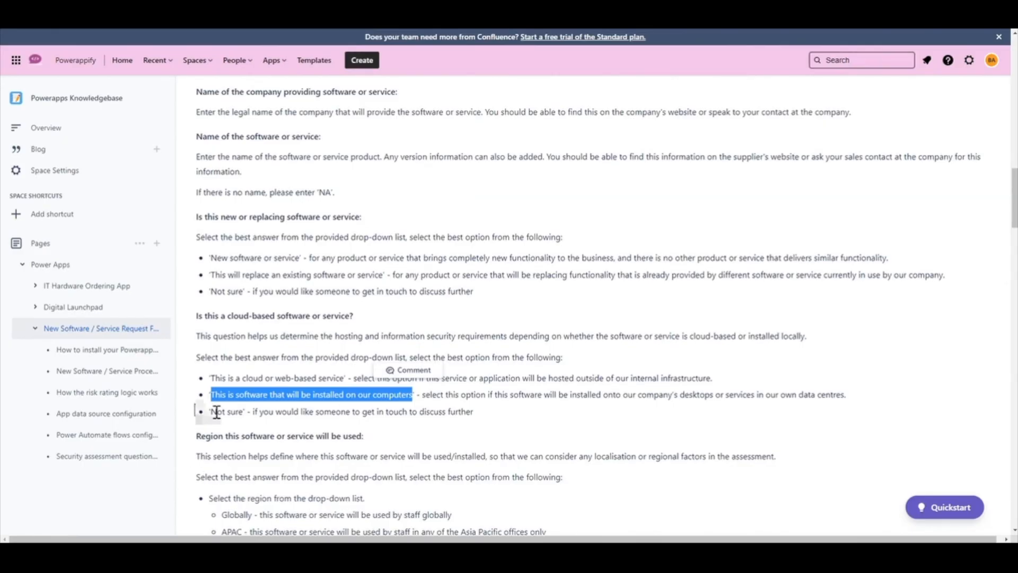
{"action": "left_click_drag", "start_coordinate": [211, 411], "coordinate": [245, 413]}
{"action": "key", "text": "ctrl+c"}
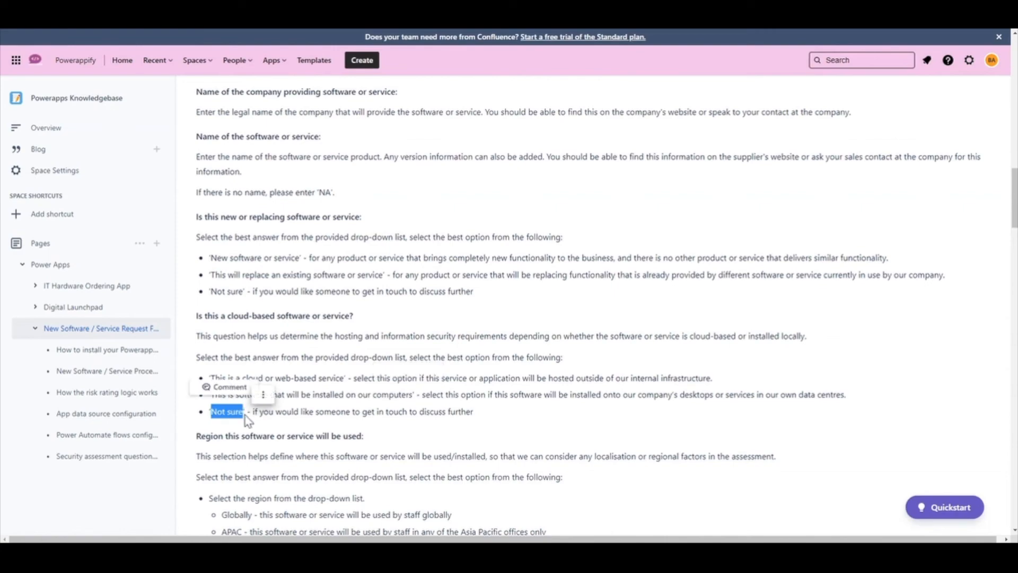
{"action": "key", "text": "alt+Tab"}
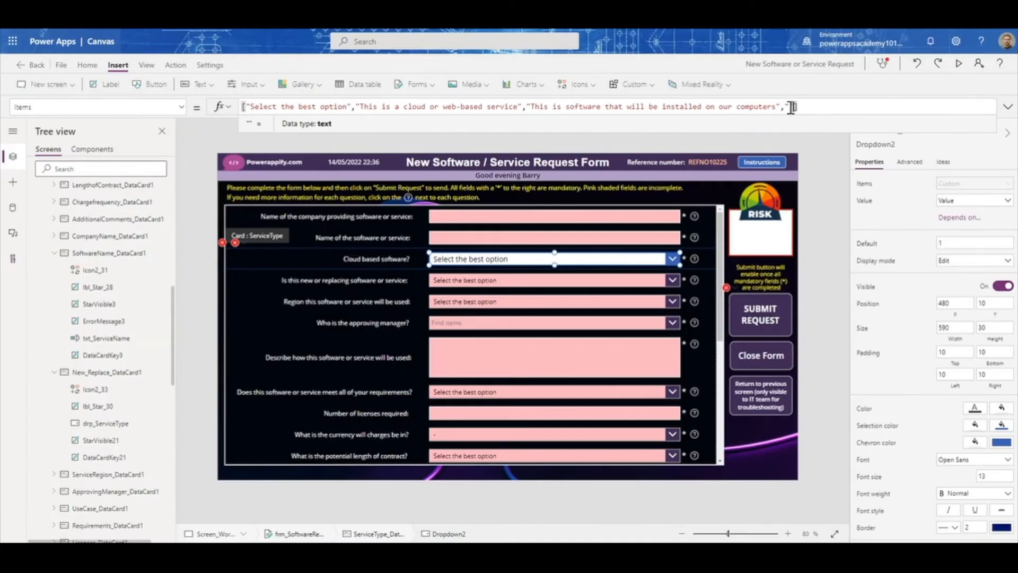
{"action": "key", "text": "ctrl+v"}
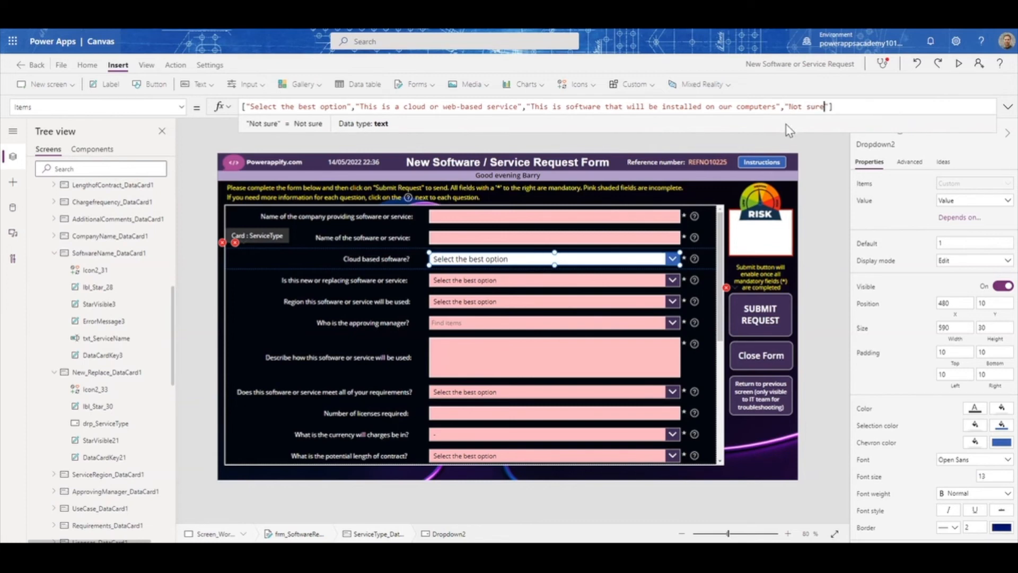
Set the "Cloud based software?" dropdown's font size to 11 and check the launch link behind the card's help icon
{"action": "left_click", "coordinate": [615, 258]}
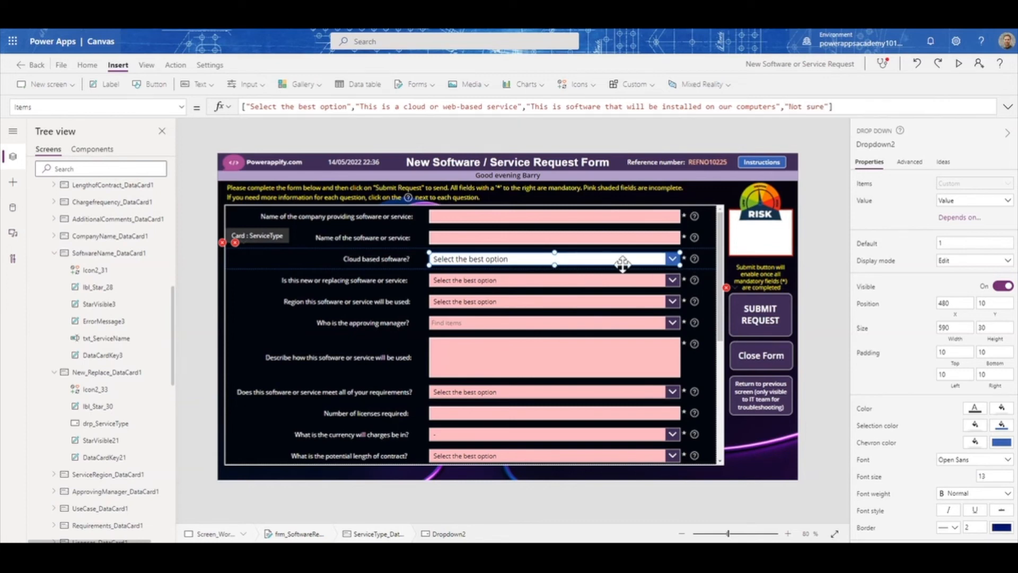
{"action": "left_click", "coordinate": [986, 477]}
{"action": "type", "text": "11"}
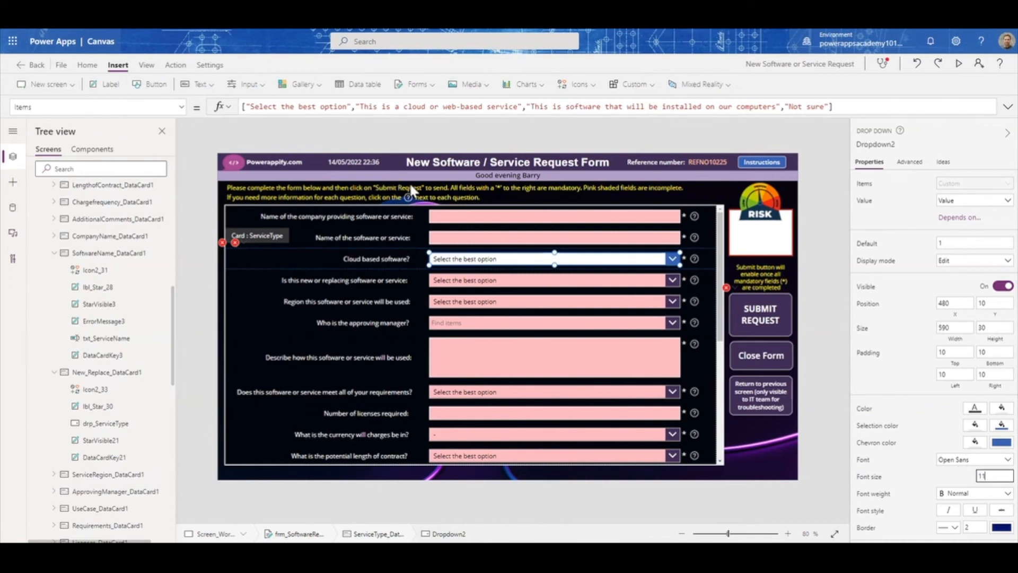
{"action": "left_click", "coordinate": [694, 259]}
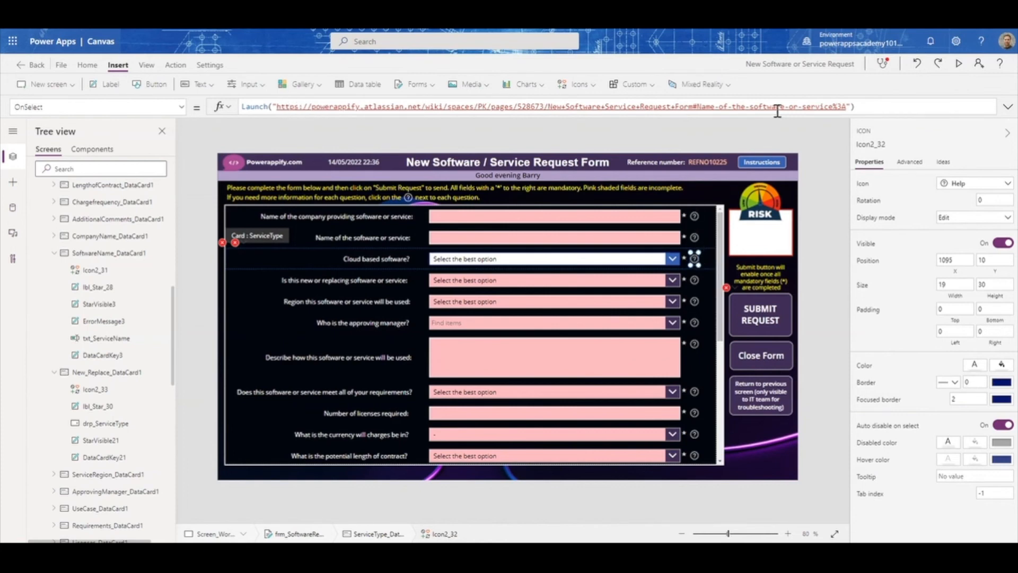
Set the "Cloud based software?" dropdown's ChevronBackground property to TenPurple.Color
{"action": "left_click", "coordinate": [466, 261]}
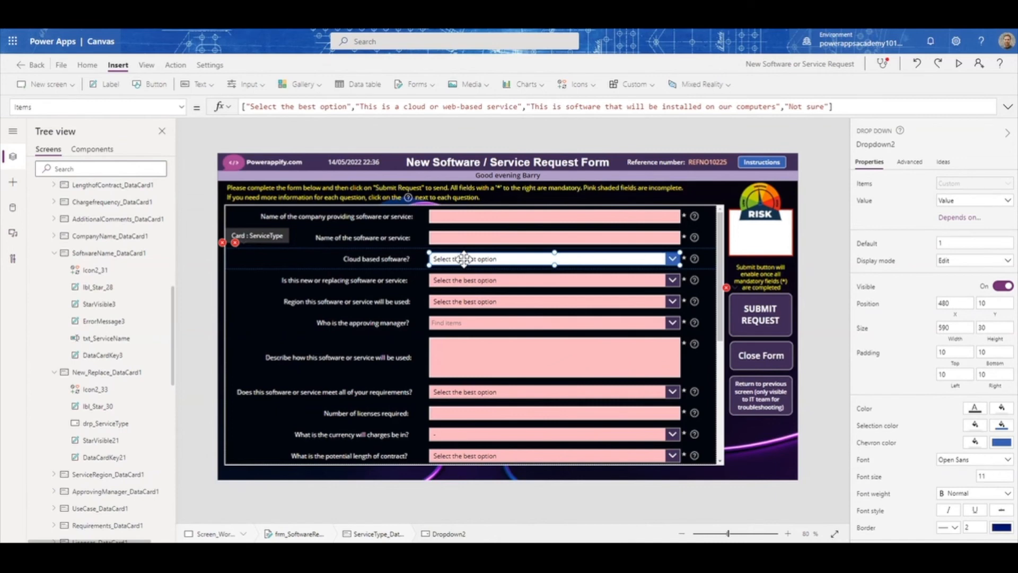
{"action": "left_click", "coordinate": [909, 163]}
{"action": "scroll", "coordinate": [925, 284], "scroll_direction": "down", "scroll_amount": 15}
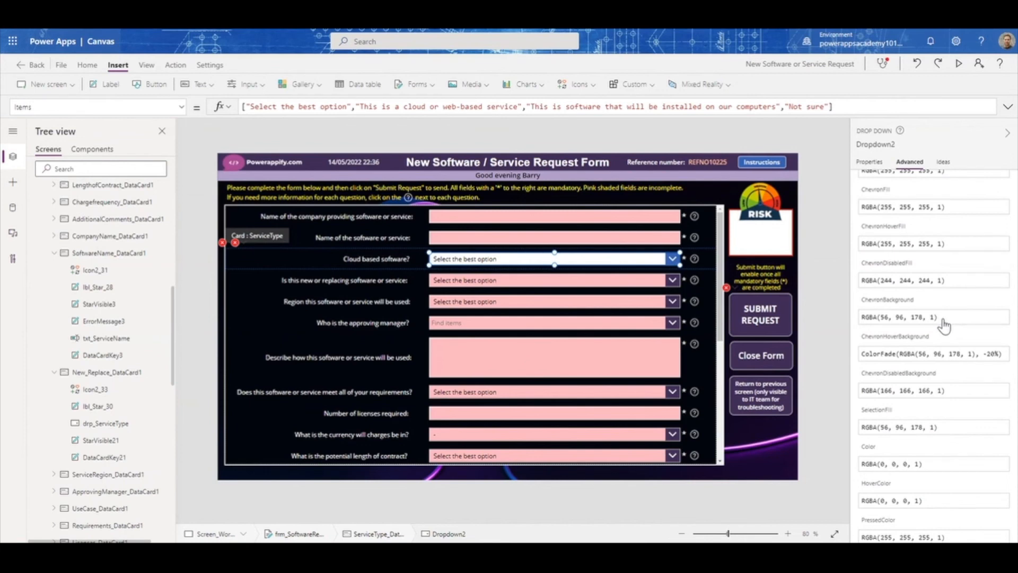
{"action": "left_click_drag", "start_coordinate": [941, 315], "coordinate": [847, 316]}
{"action": "key", "text": "BackSpace"}
{"action": "type", "text": "ten"}
{"action": "key", "text": "Tab"}
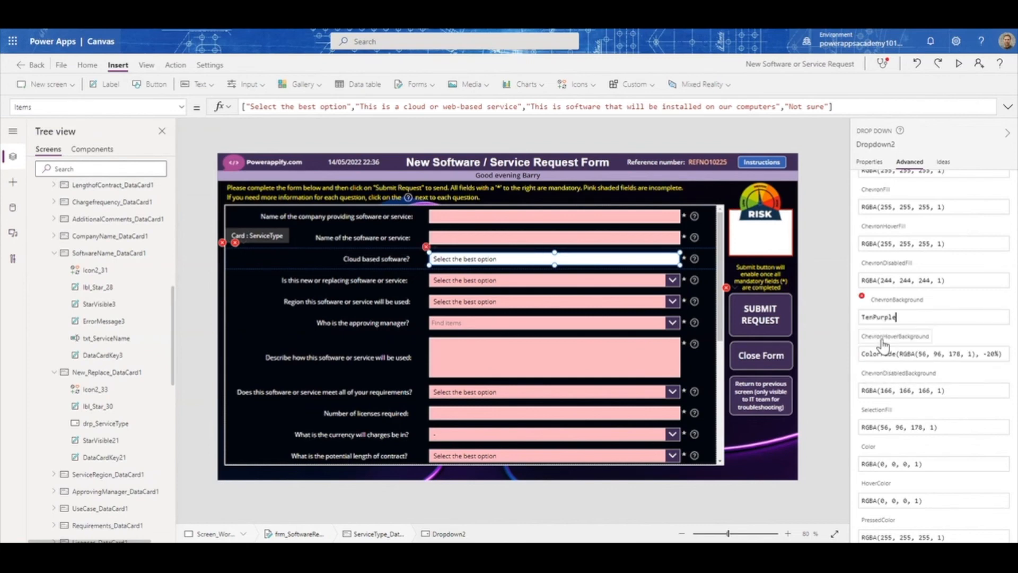
{"action": "type", "text": ".color"}
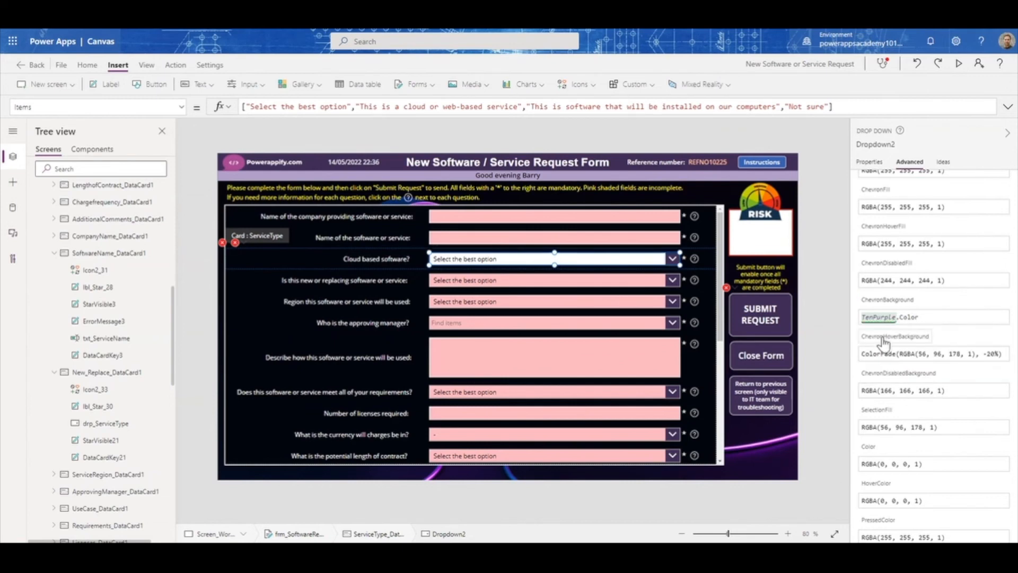
{"action": "left_click", "coordinate": [1016, 310]}
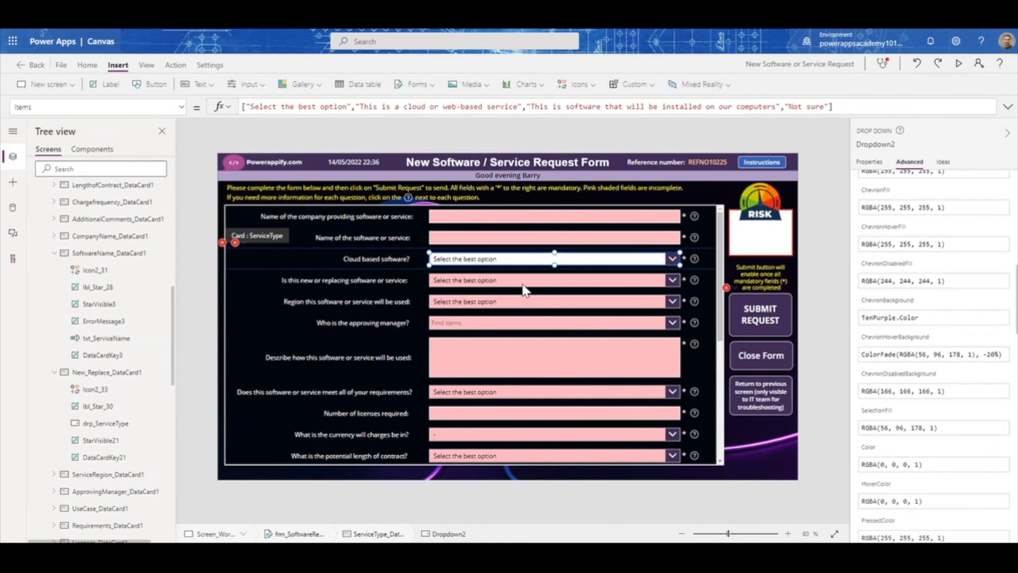
Look up the Fill formula of the "Name of the software or service" text input
{"action": "left_click", "coordinate": [622, 243]}
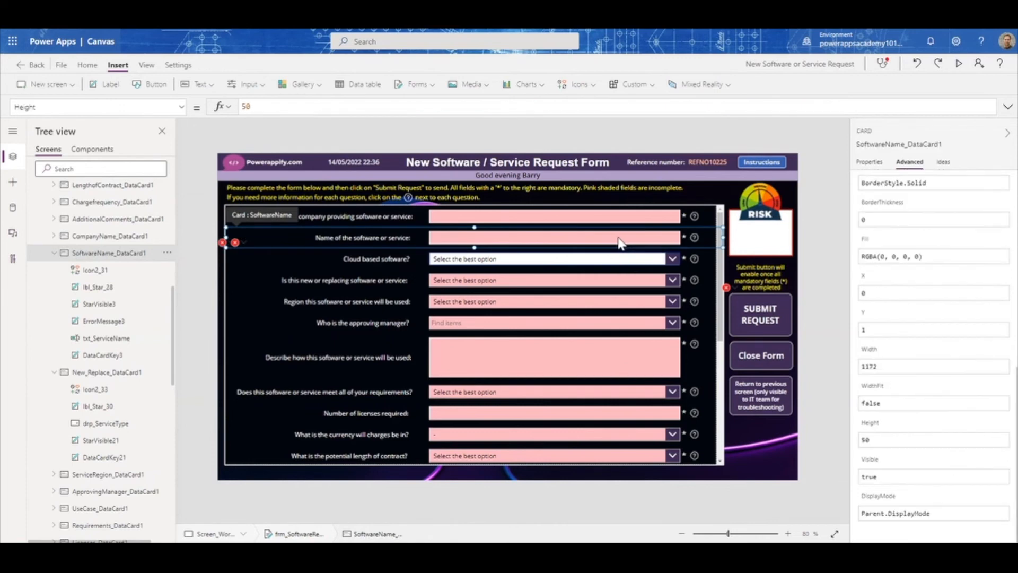
{"action": "left_click", "coordinate": [622, 243]}
{"action": "left_click", "coordinate": [181, 107]}
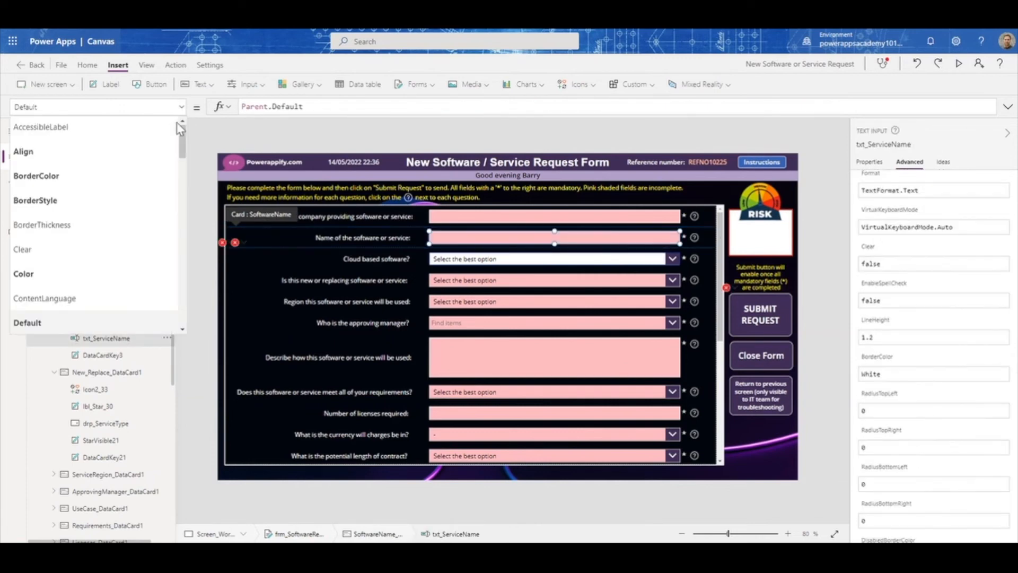
{"action": "scroll", "coordinate": [139, 227], "scroll_direction": "down", "scroll_amount": 1}
{"action": "scroll", "coordinate": [135, 227], "scroll_direction": "down", "scroll_amount": 3}
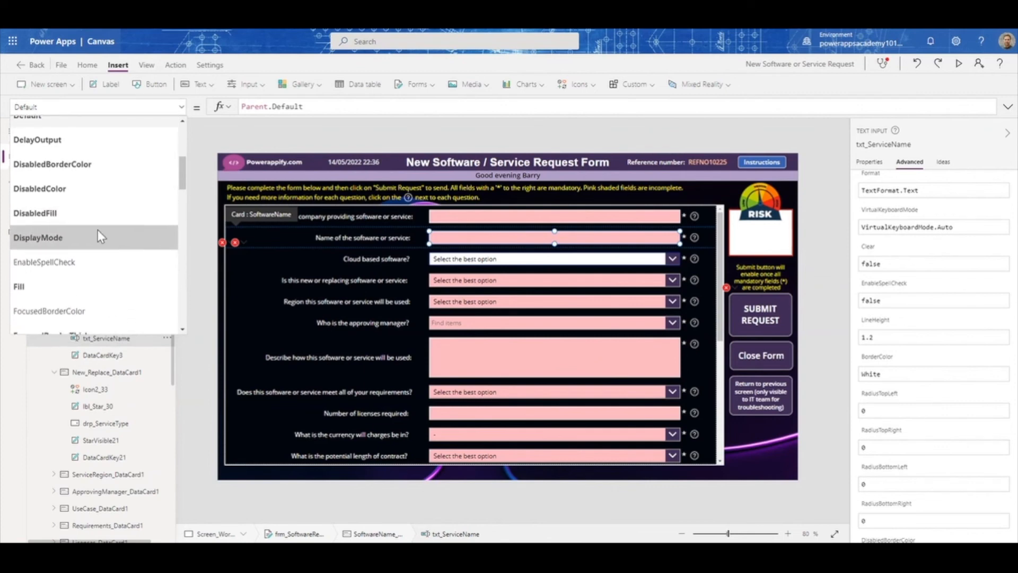
{"action": "left_click", "coordinate": [93, 279]}
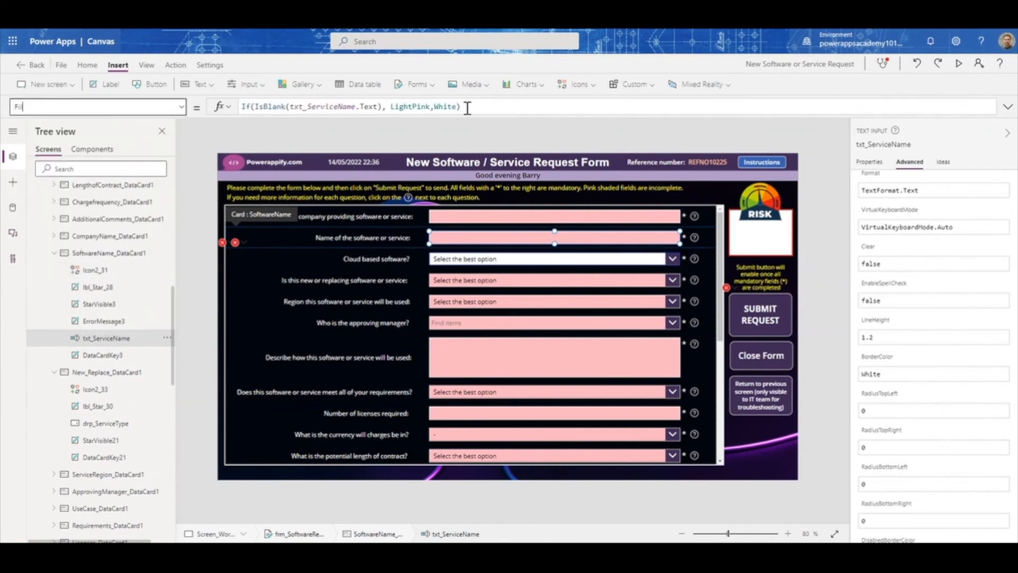
Copy the whole Fill formula from the "Is this new or replacing software or service" dropdown
{"action": "left_click", "coordinate": [621, 281]}
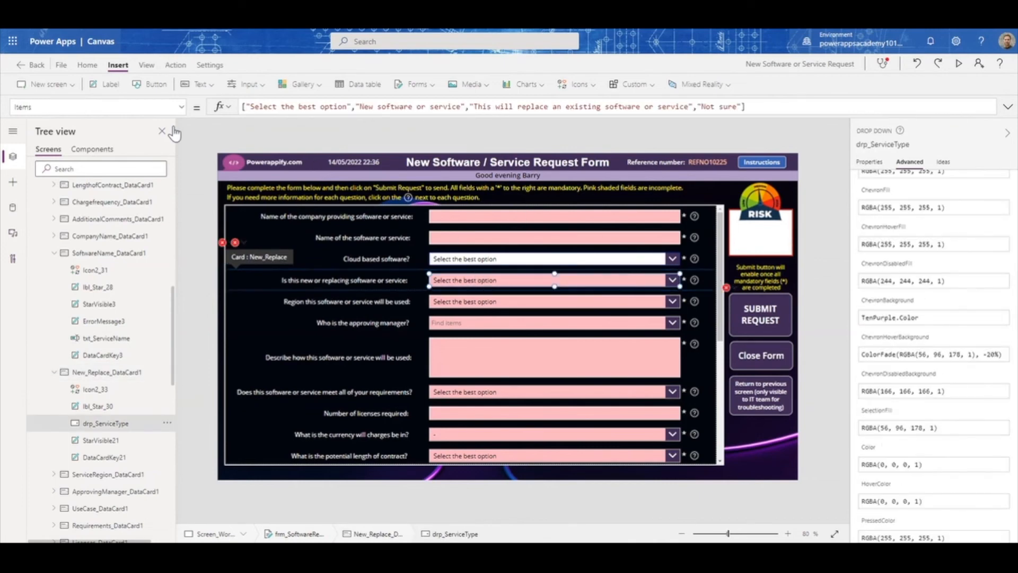
{"action": "left_click", "coordinate": [183, 109]}
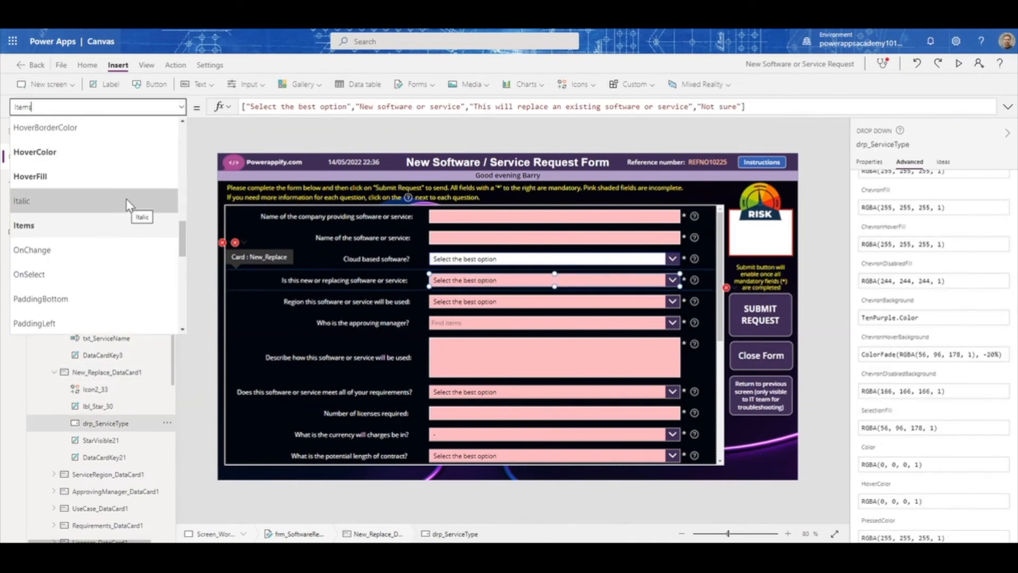
{"action": "scroll", "coordinate": [95, 210], "scroll_direction": "up", "scroll_amount": 2}
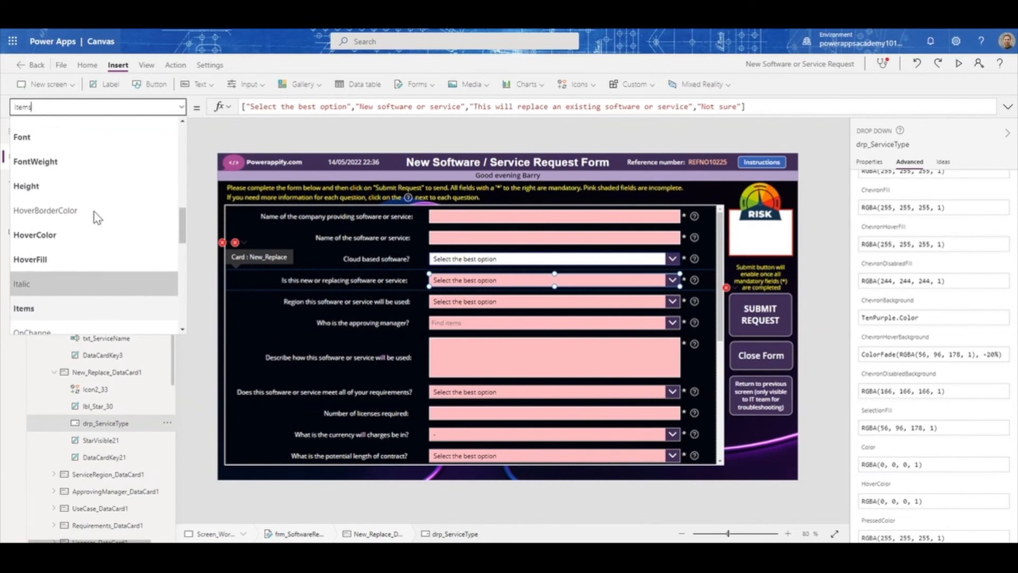
{"action": "type", "text": "Fill"}
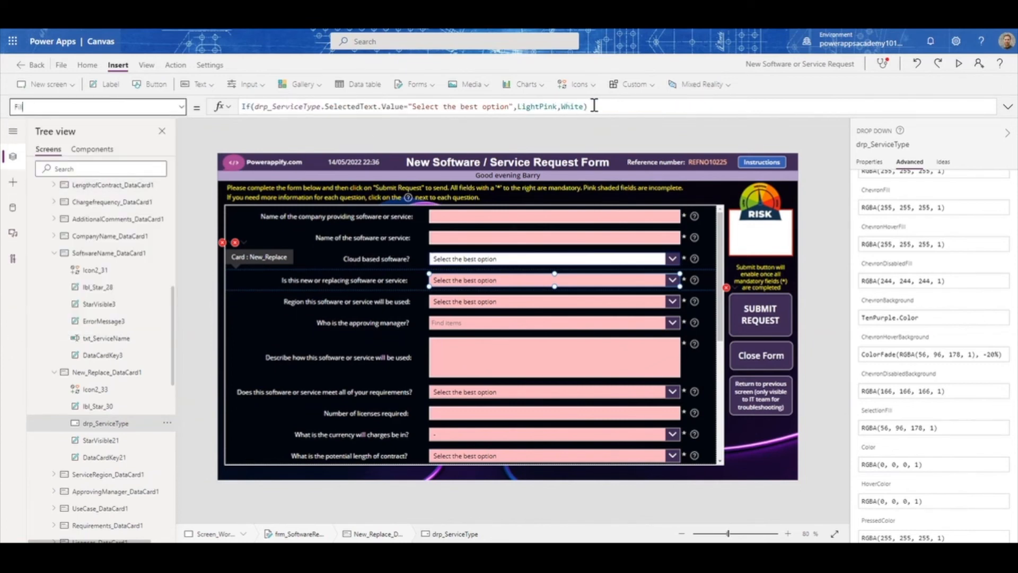
{"action": "left_click", "coordinate": [594, 106]}
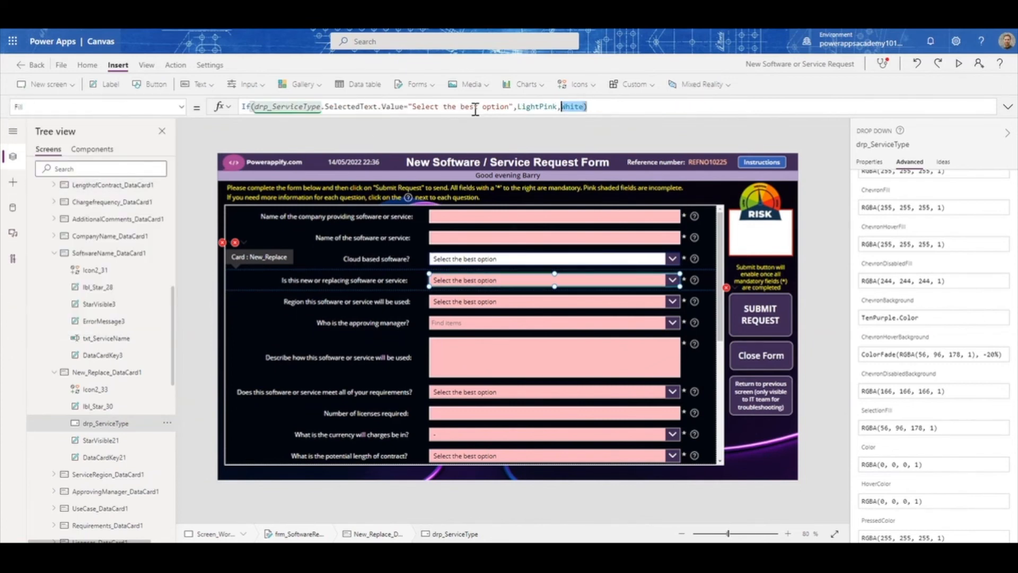
{"action": "key", "text": "ctrl+a"}
{"action": "key", "text": "ctrl+c"}
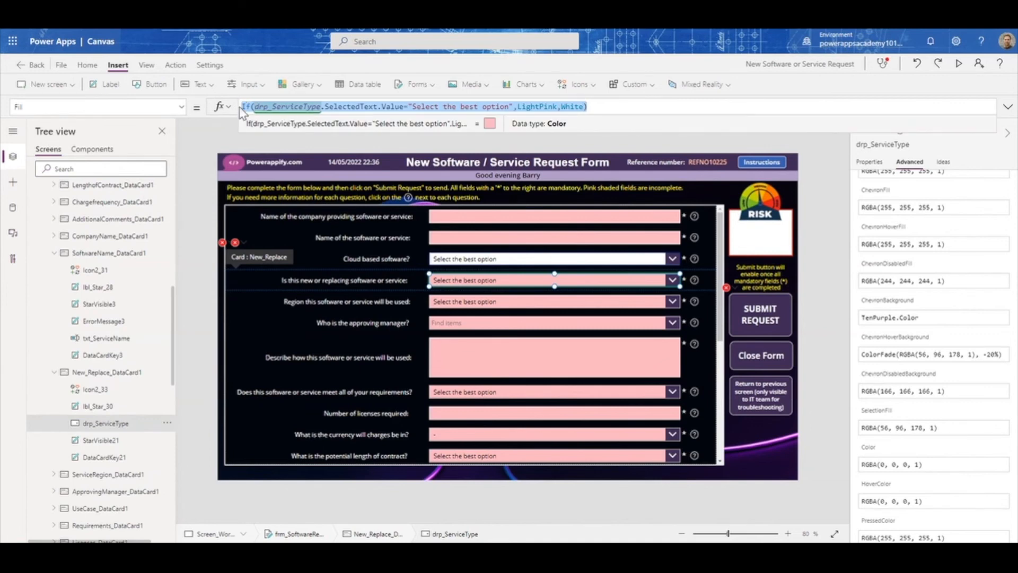
Replace the "Cloud based software?" dropdown's Fill with the copied formula If(drp_ServiceType.SelectedText.Value="Select the best option",LightPink,White)
{"action": "left_click", "coordinate": [568, 260]}
{"action": "left_click", "coordinate": [567, 260]}
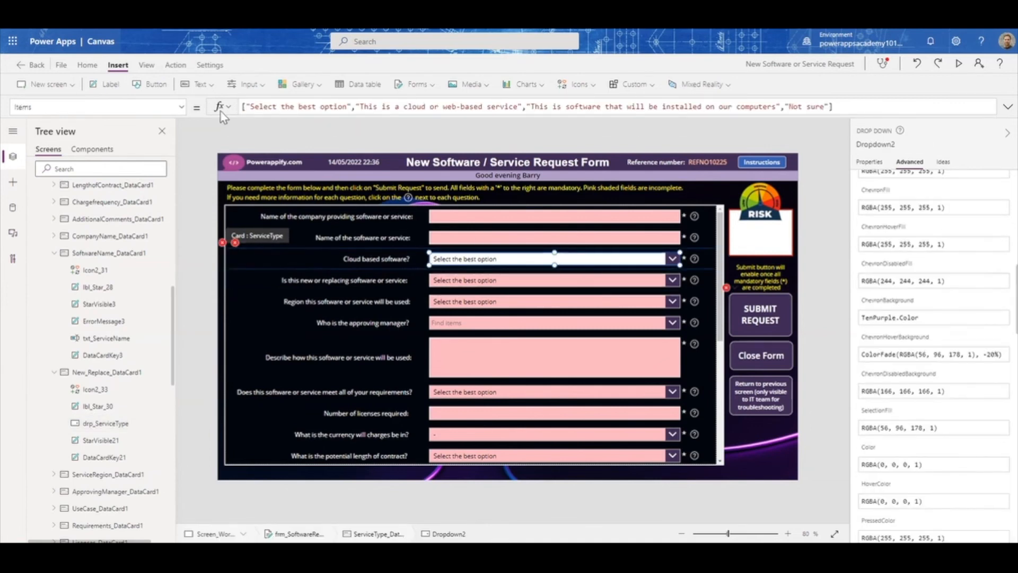
{"action": "left_click", "coordinate": [180, 111]}
{"action": "scroll", "coordinate": [137, 221], "scroll_direction": "down", "scroll_amount": 5}
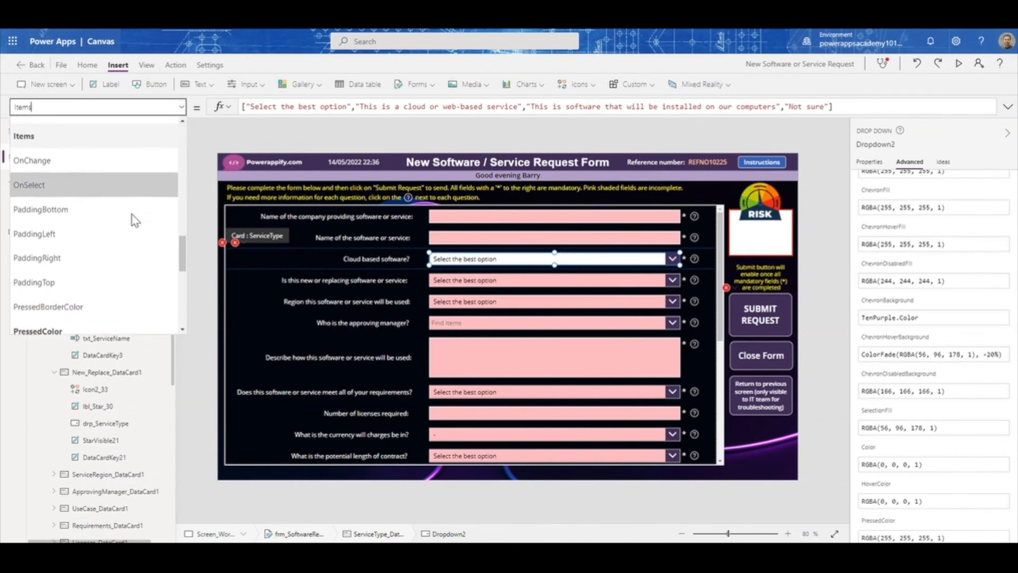
{"action": "scroll", "coordinate": [136, 221], "scroll_direction": "up", "scroll_amount": 8}
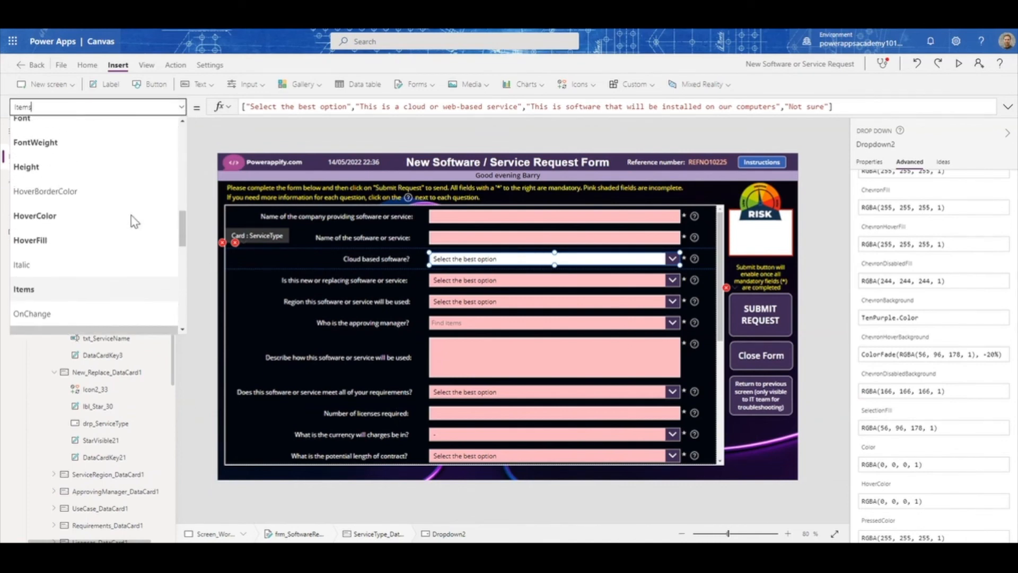
{"action": "left_click", "coordinate": [47, 144]}
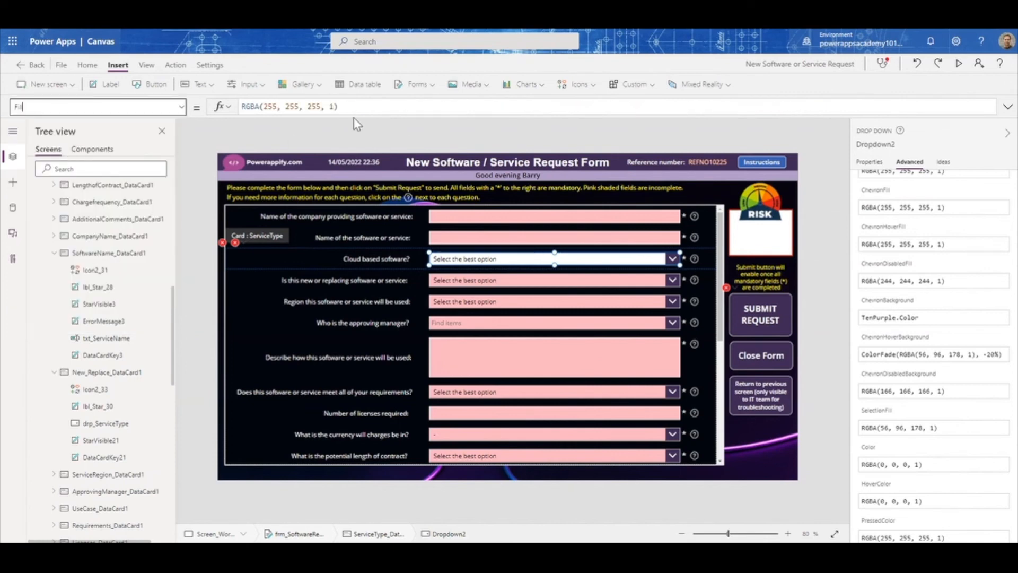
{"action": "left_click_drag", "start_coordinate": [300, 110], "coordinate": [245, 107]}
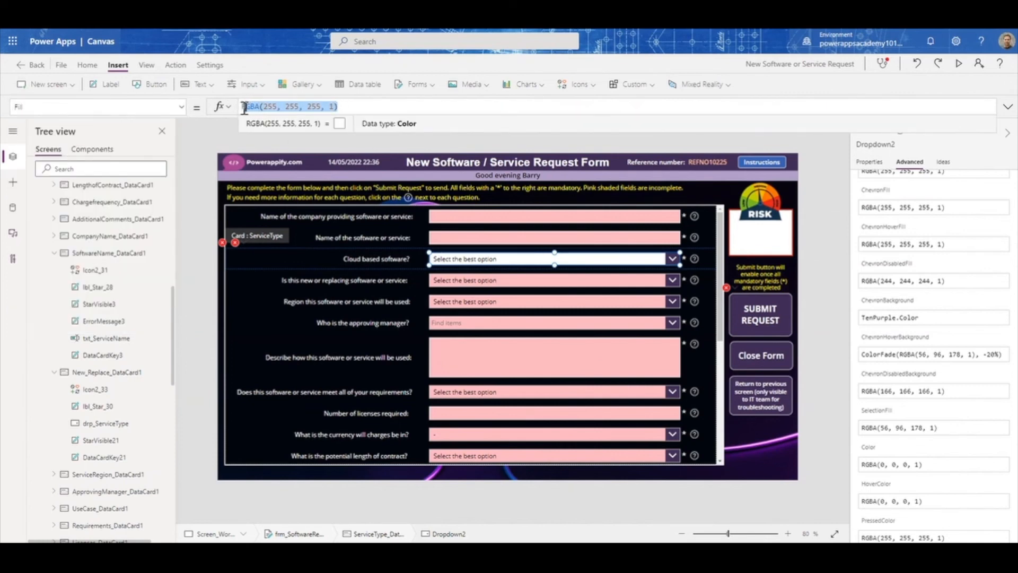
{"action": "key", "text": "ctrl+v"}
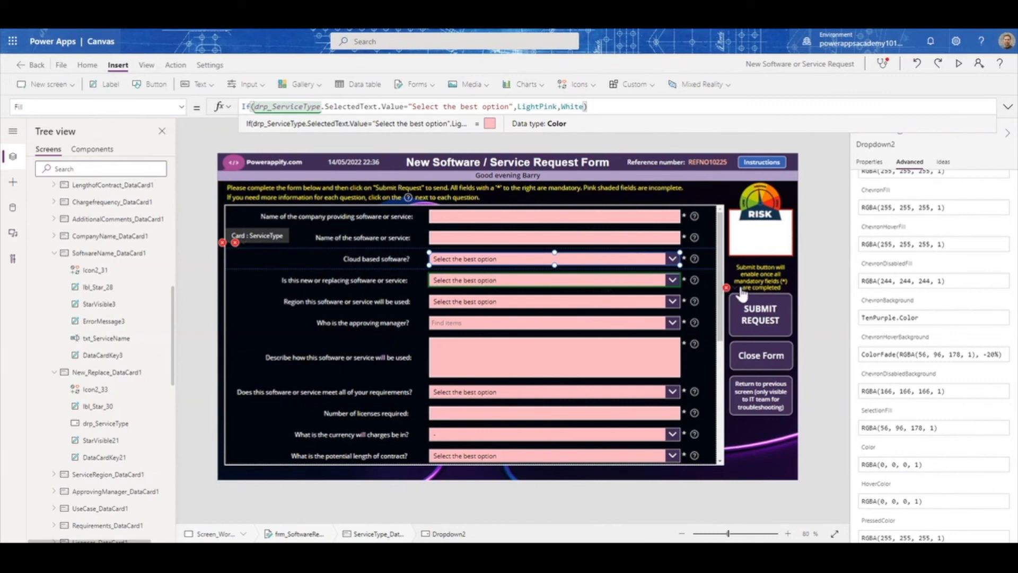
{"action": "left_click", "coordinate": [575, 258]}
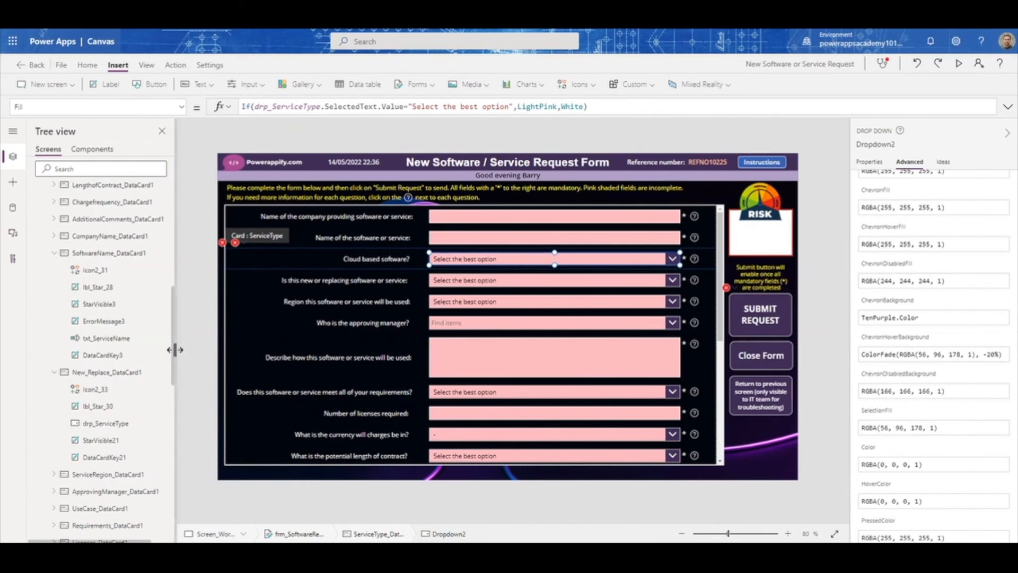
Rename the Dropdown2 control in the ServiceType card as Drp_CloudSoftware
{"action": "left_click_drag", "start_coordinate": [171, 357], "coordinate": [184, 496]}
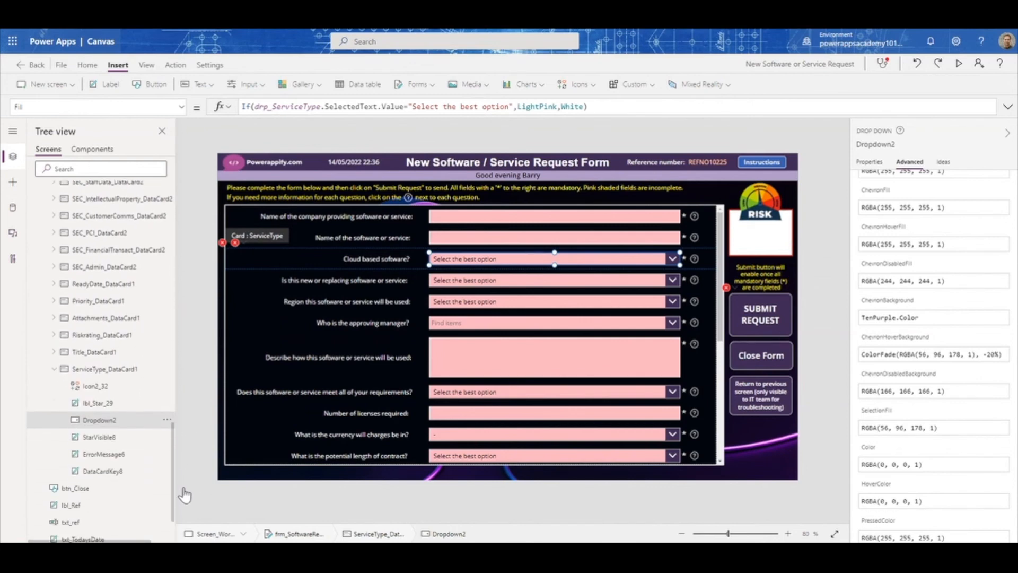
{"action": "right_click", "coordinate": [100, 420]}
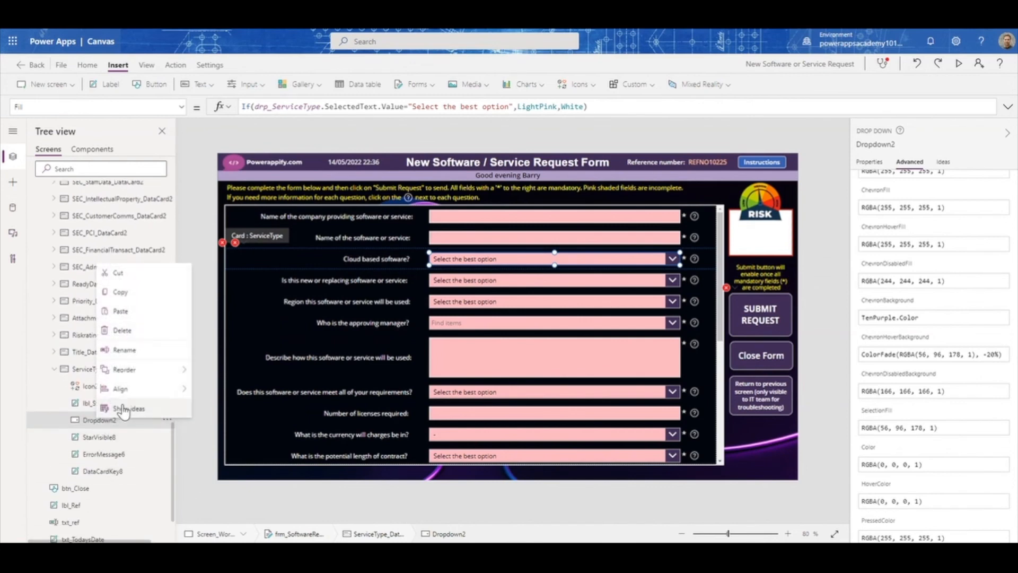
{"action": "left_click", "coordinate": [125, 350]}
{"action": "type", "text": "Drp_"}
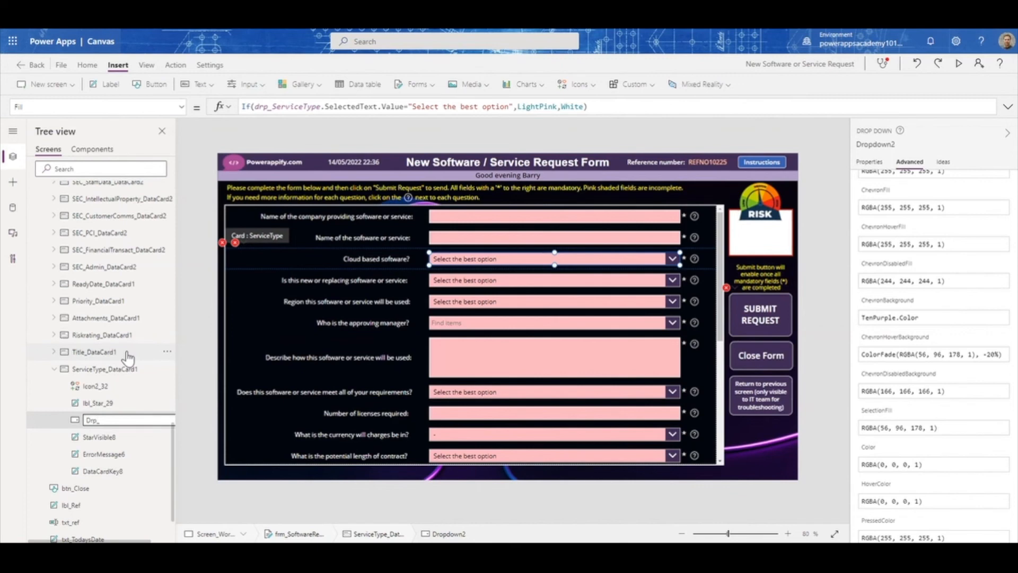
{"action": "type", "text": "CloudSoftware"}
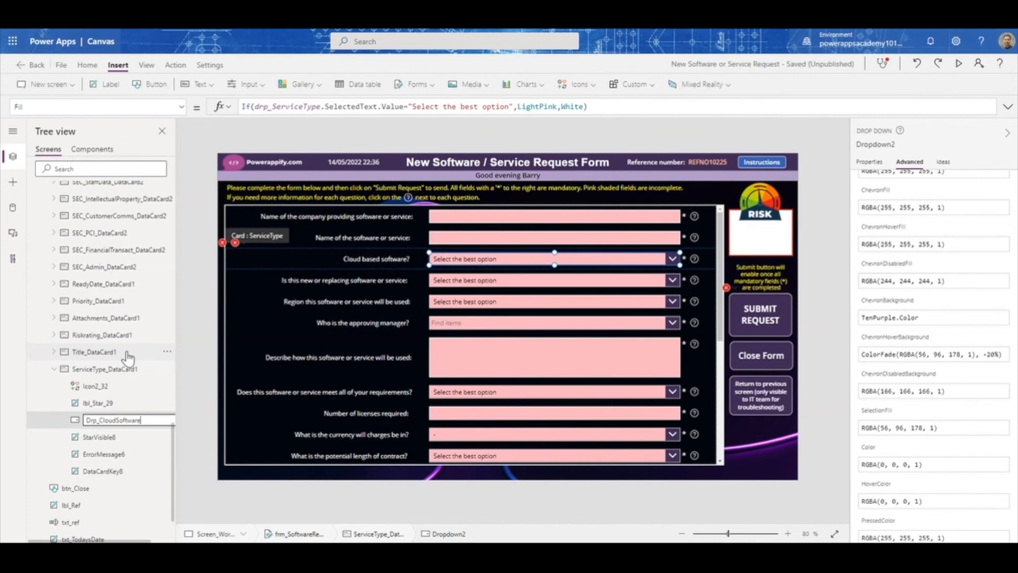
{"action": "key", "text": "Return"}
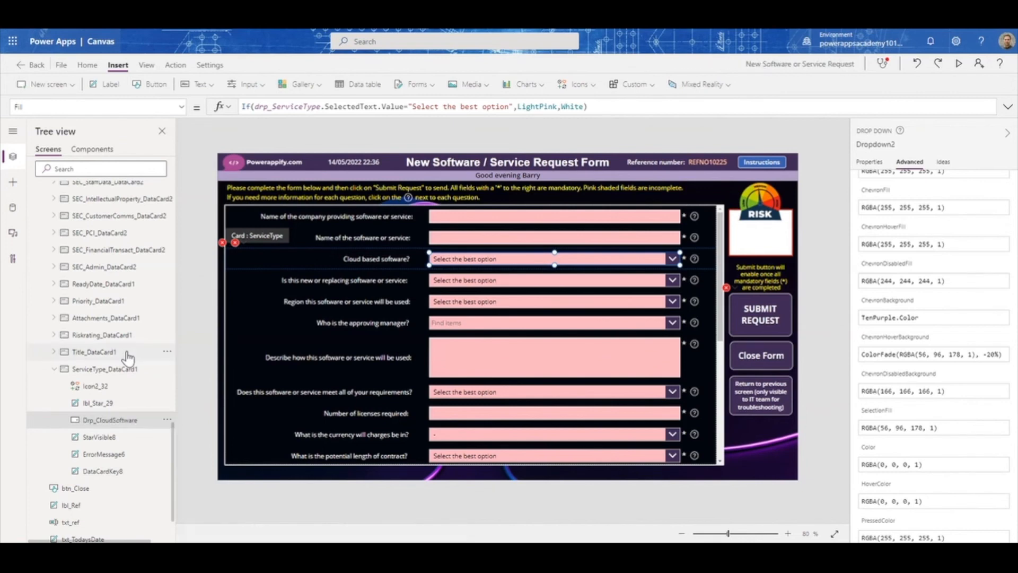
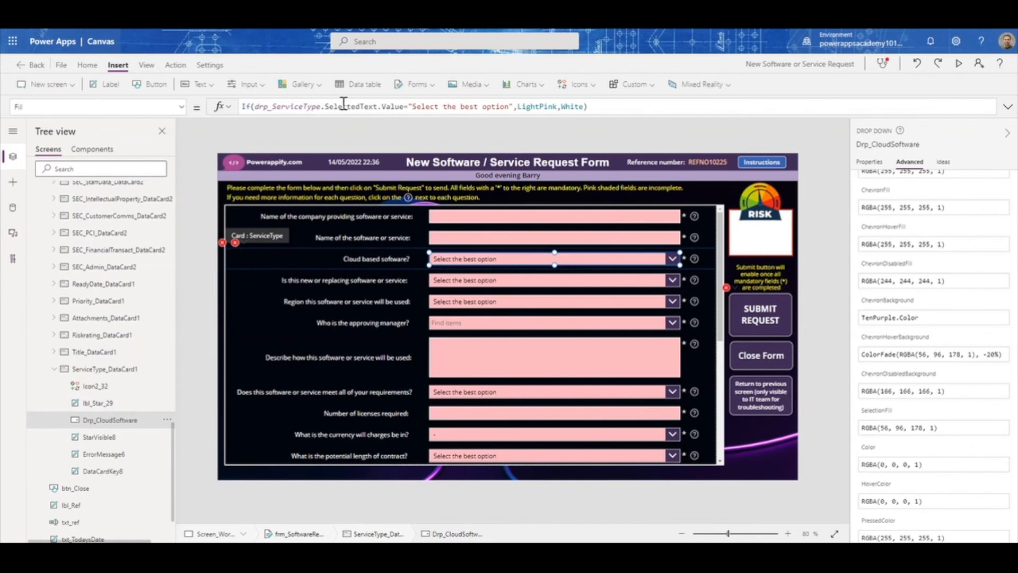
Change the control reference in the "Cloud based software?" dropdown's Fill formula to Drp_CloudSoftware
{"action": "double_click", "coordinate": [313, 106]}
{"action": "type", "text": "drp_Serv"}
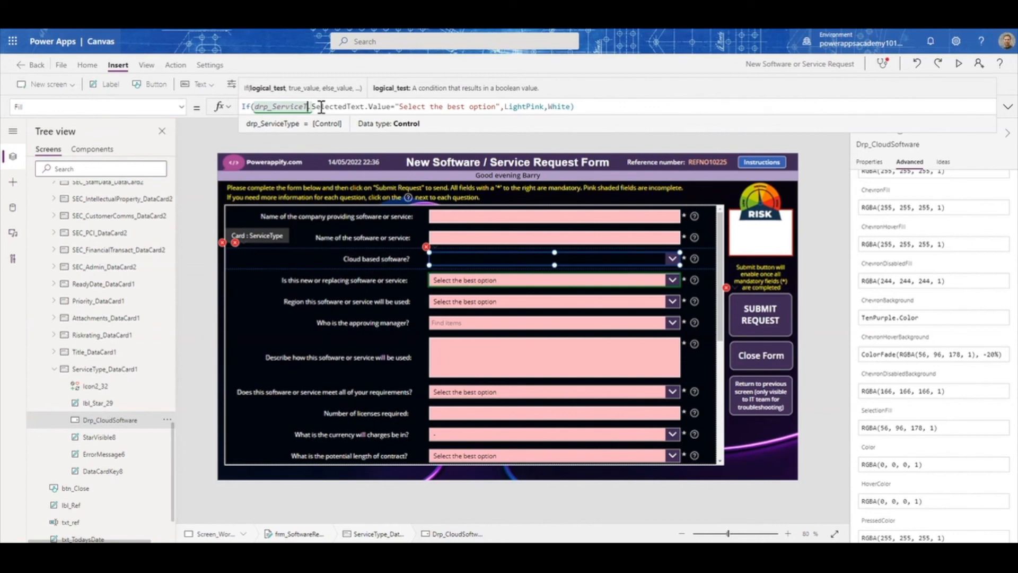
{"action": "key", "text": "BackSpace"}
{"action": "key", "text": "BackSpace"}
{"action": "key", "text": "BackSpace"}
{"action": "key", "text": "BackSpace"}
{"action": "type", "text": "Ckl"}
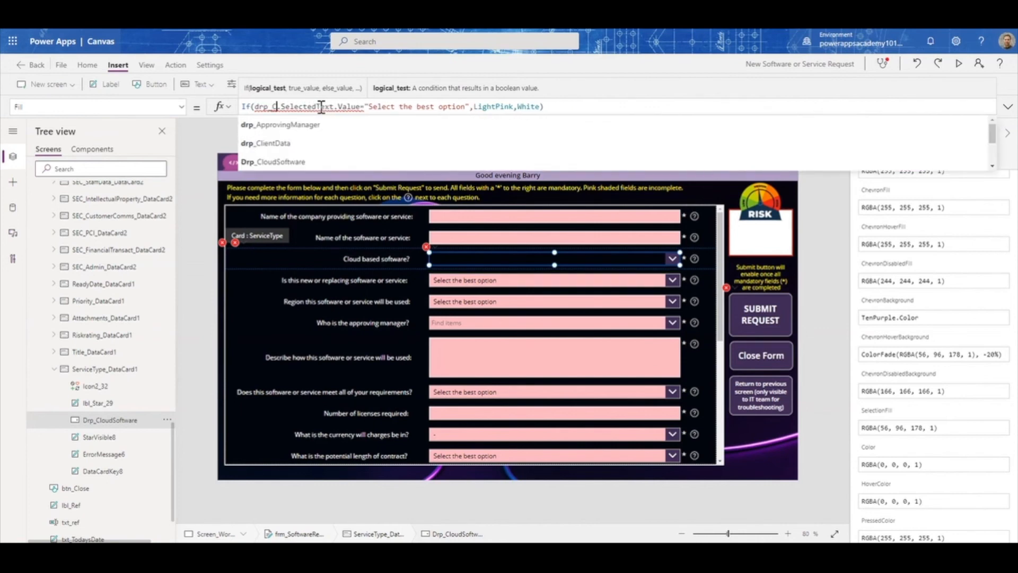
{"action": "key", "text": "BackSpace"}
{"action": "key", "text": "BackSpace"}
{"action": "type", "text": "loud"}
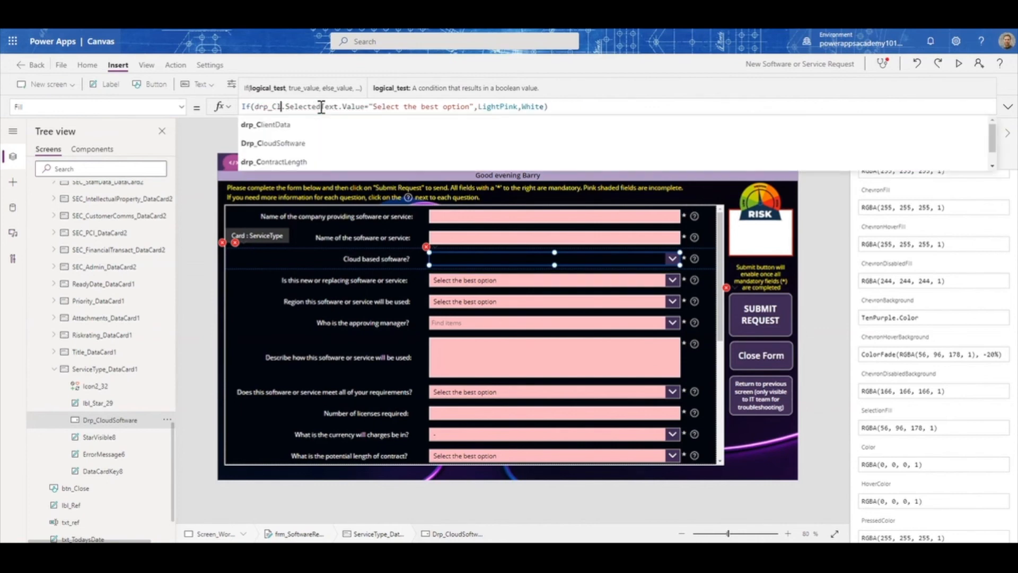
{"action": "left_click", "coordinate": [300, 130]}
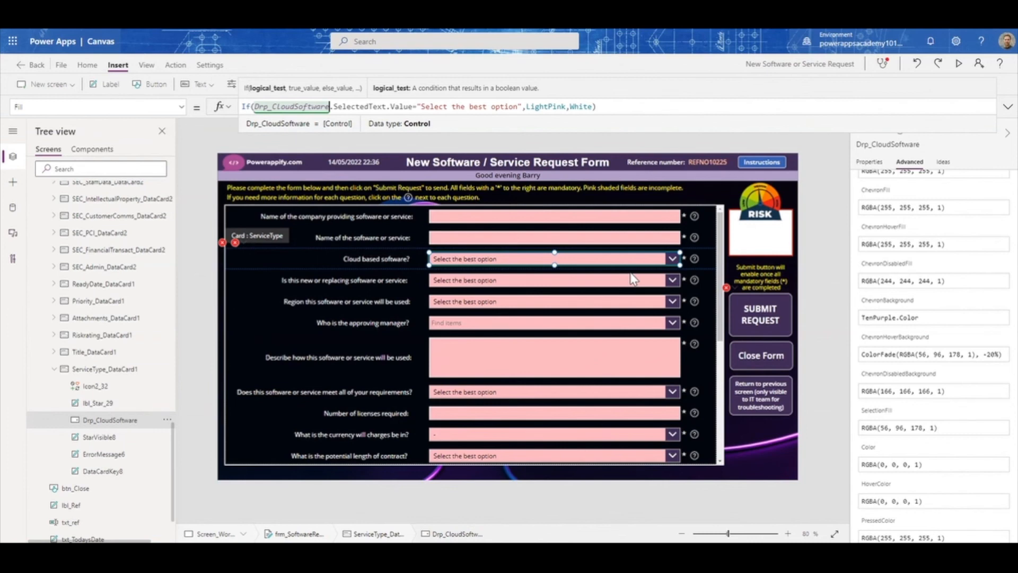
Replace the ServiceType card's Update formula with Drp_CloudSoftware.SelectedText.Value
{"action": "left_click", "coordinate": [222, 243]}
{"action": "left_click", "coordinate": [249, 260]}
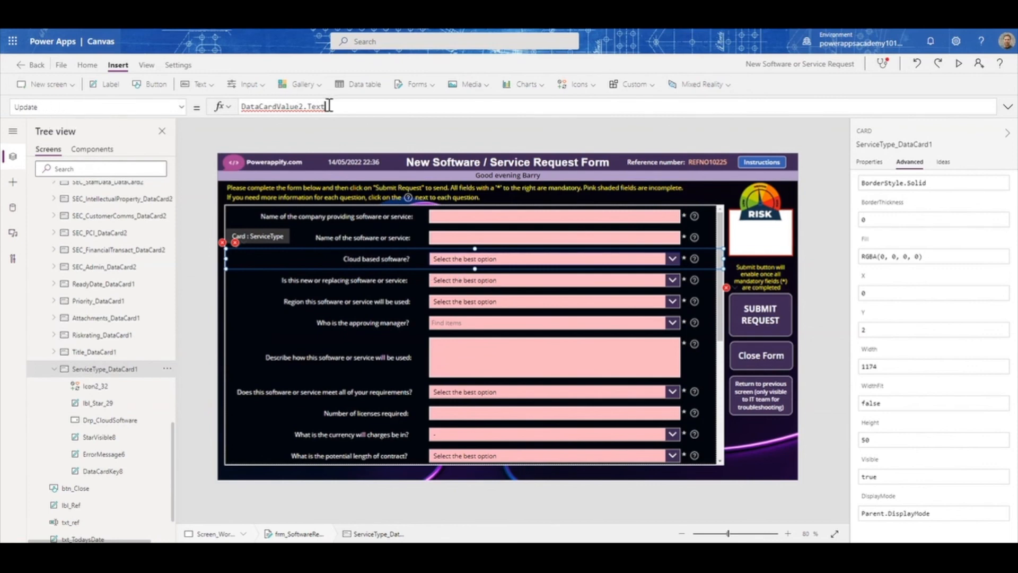
{"action": "left_click_drag", "start_coordinate": [329, 105], "coordinate": [254, 105]}
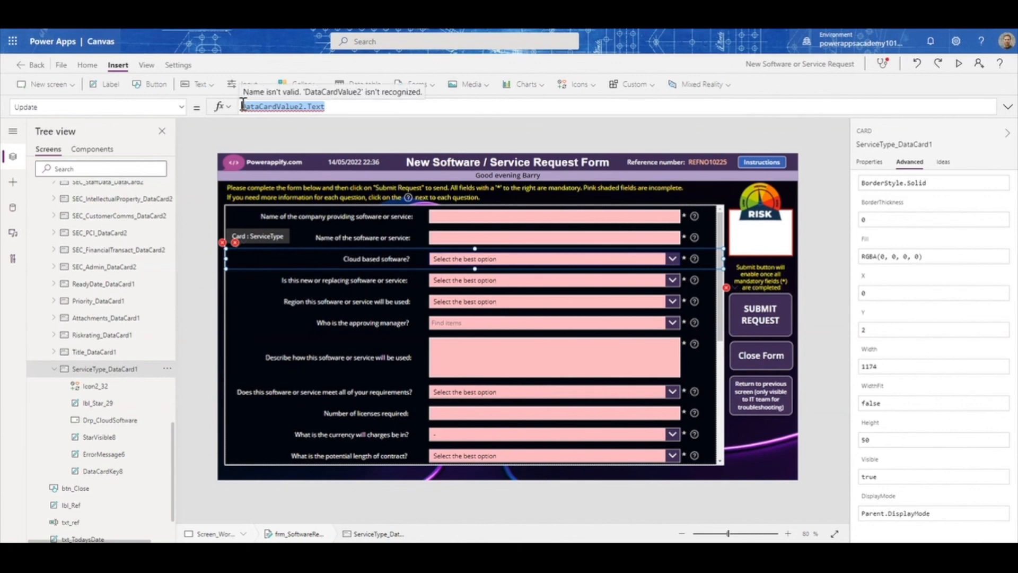
{"action": "type", "text": "If"}
{"action": "key", "text": "BackSpace"}
{"action": "key", "text": "BackSpace"}
{"action": "type", "text": "drp"}
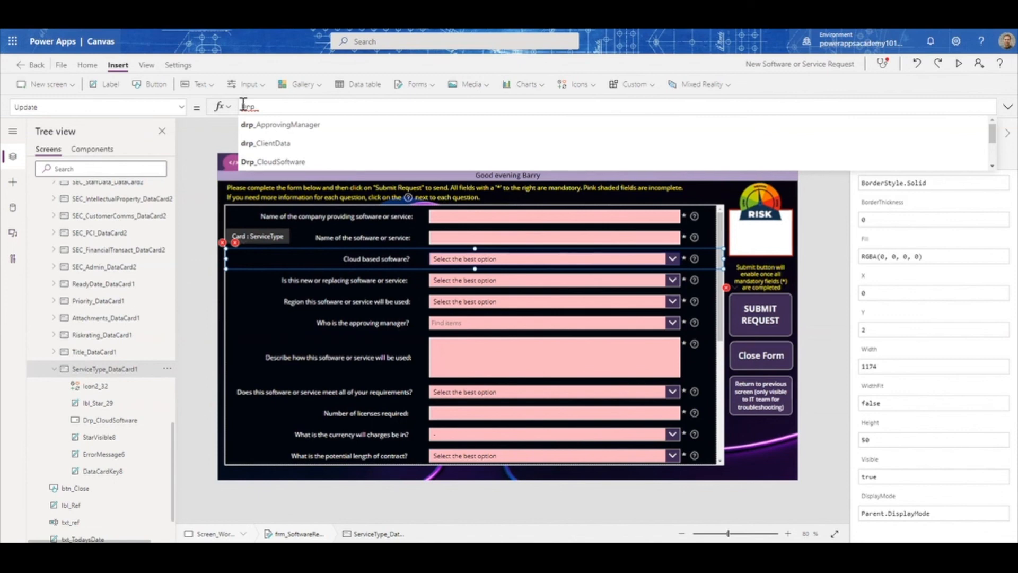
{"action": "type", "text": "_Cloud"}
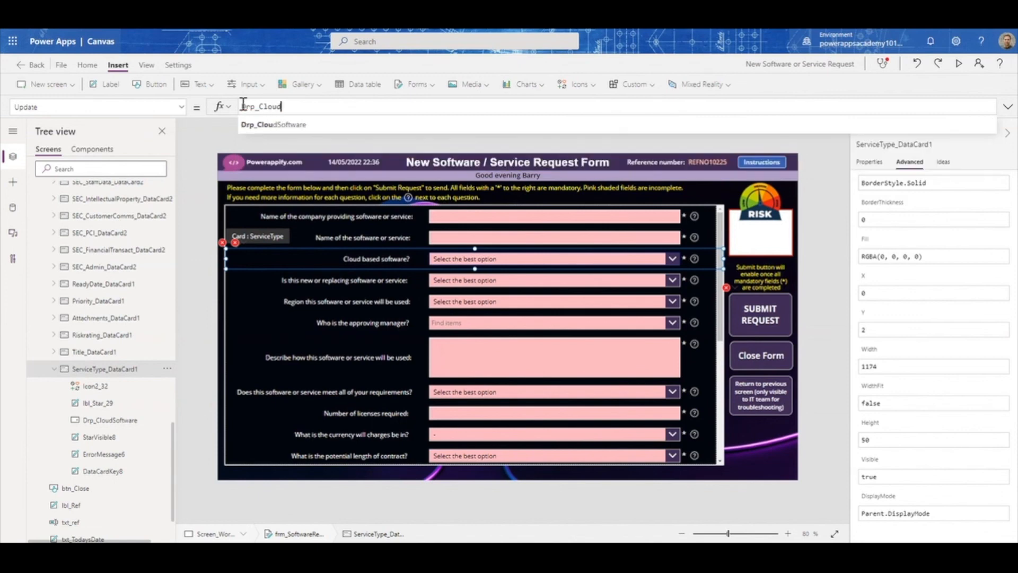
{"action": "left_click", "coordinate": [281, 127]}
{"action": "type", "text": "."}
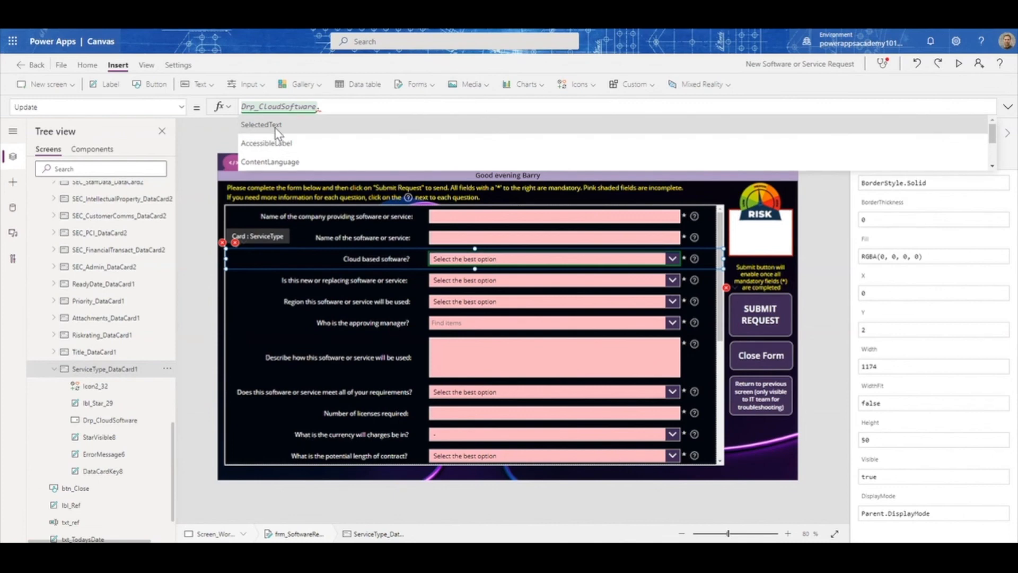
{"action": "left_click", "coordinate": [275, 127]}
{"action": "type", "text": "."}
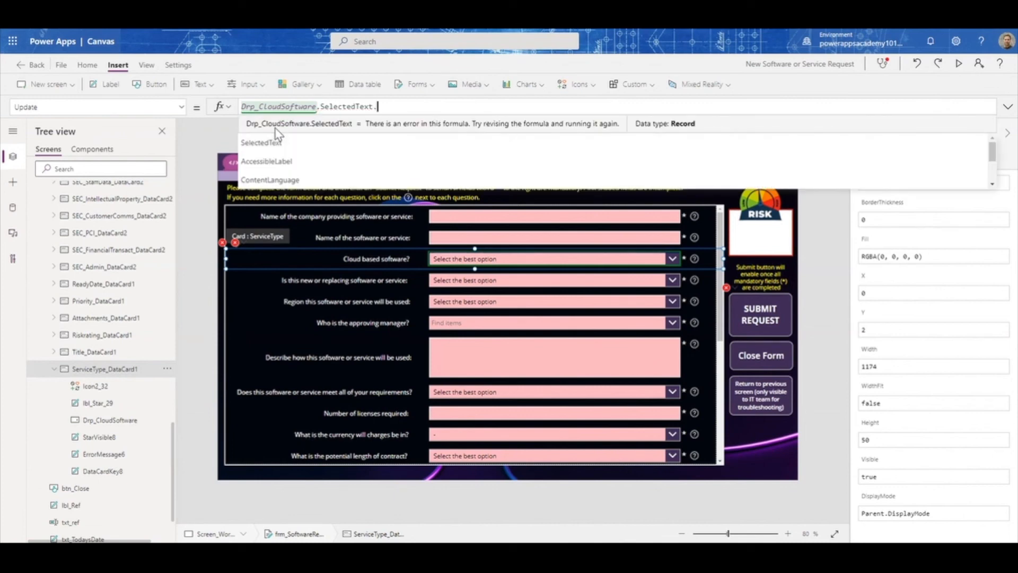
{"action": "left_click", "coordinate": [276, 129]}
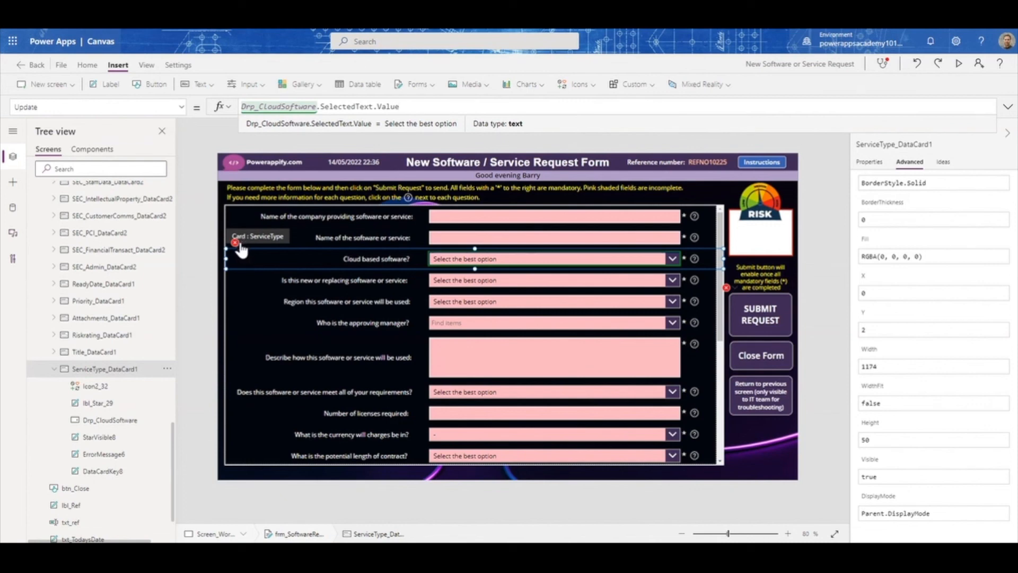
Delete the ErrorMessage6 label from the ServiceType card
{"action": "left_click", "coordinate": [248, 252]}
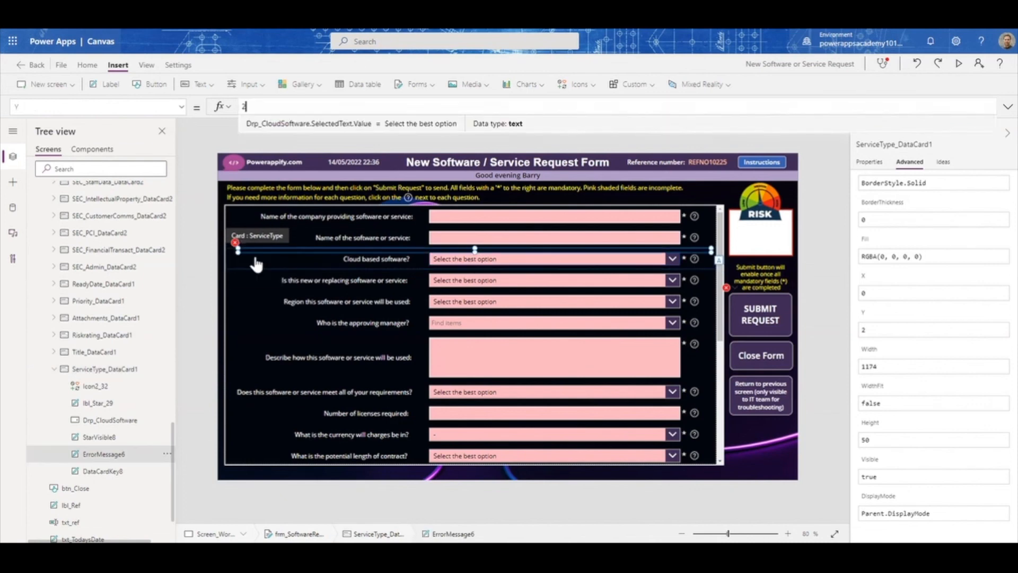
{"action": "left_click", "coordinate": [337, 251]}
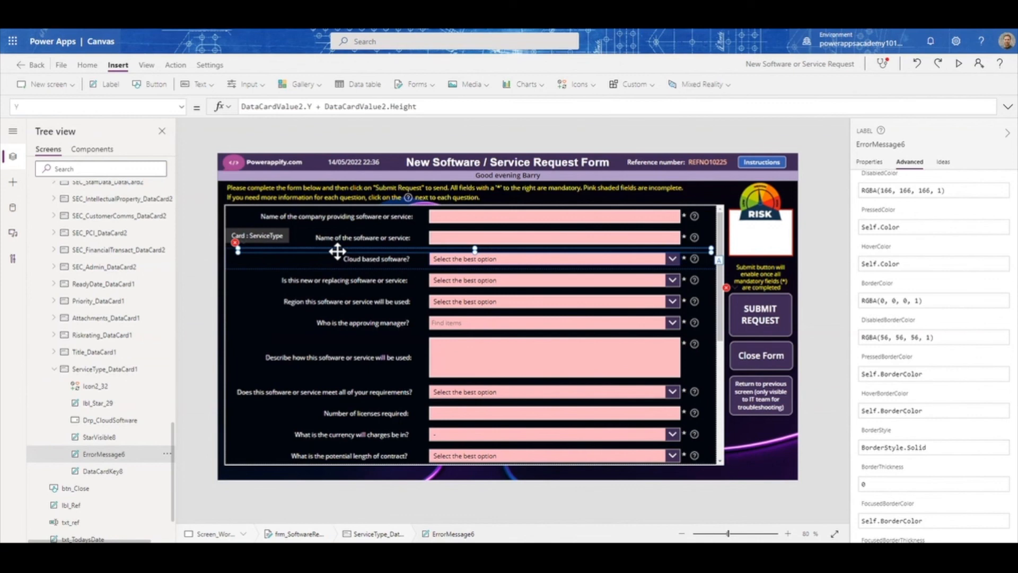
{"action": "left_click", "coordinate": [337, 252]}
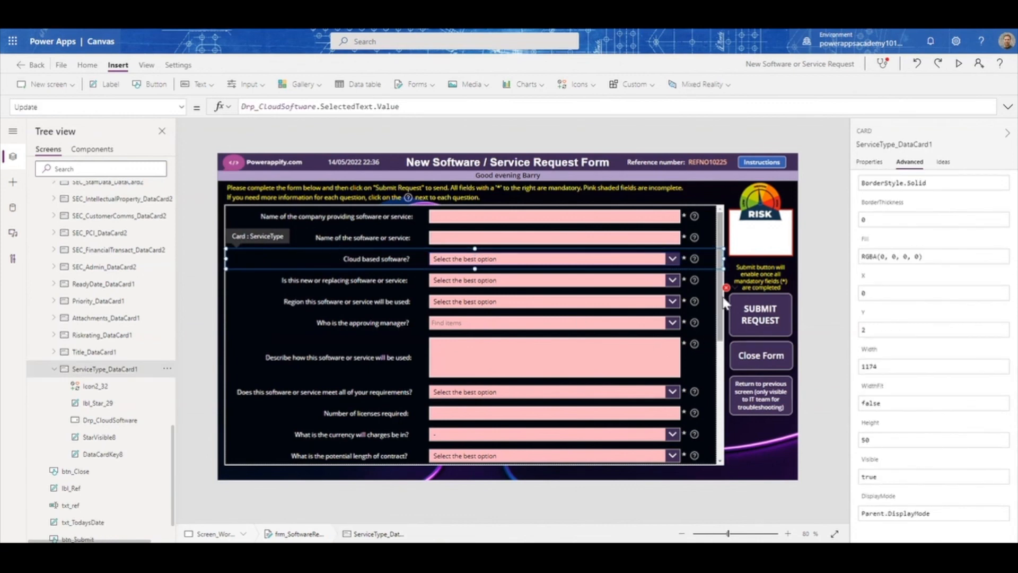
Expand the Submit Request button's DisplayMode formula and examine its references to the form's dropdowns
{"action": "left_click", "coordinate": [719, 331]}
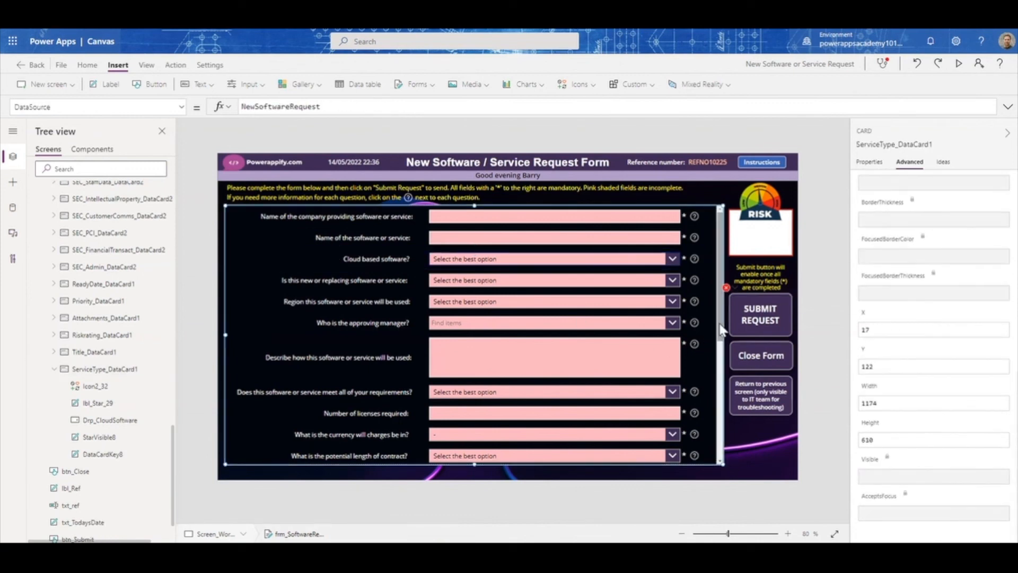
{"action": "left_click", "coordinate": [727, 288]}
{"action": "left_click", "coordinate": [743, 303]}
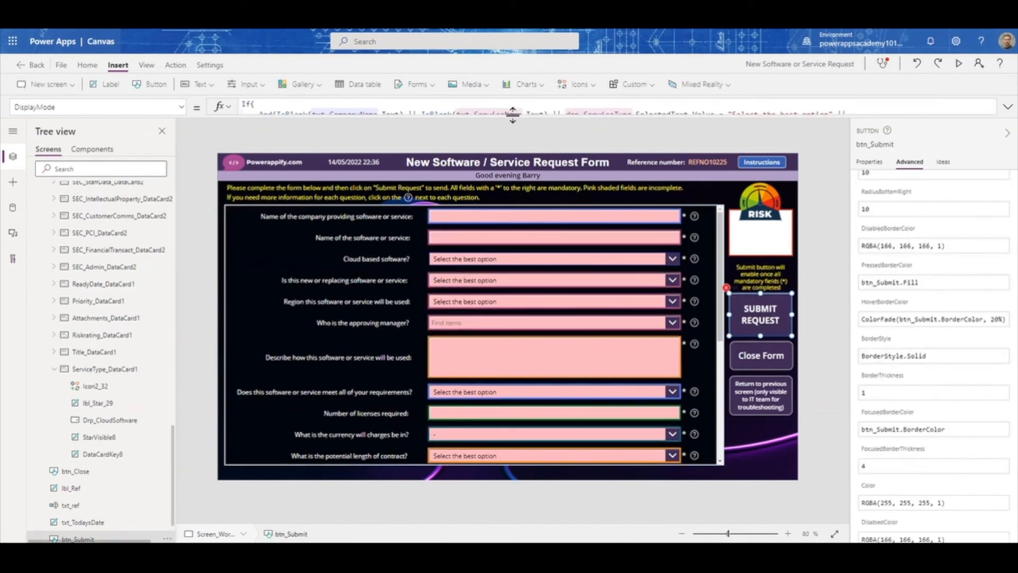
{"action": "left_click_drag", "start_coordinate": [513, 113], "coordinate": [528, 416]}
{"action": "left_click", "coordinate": [564, 264]}
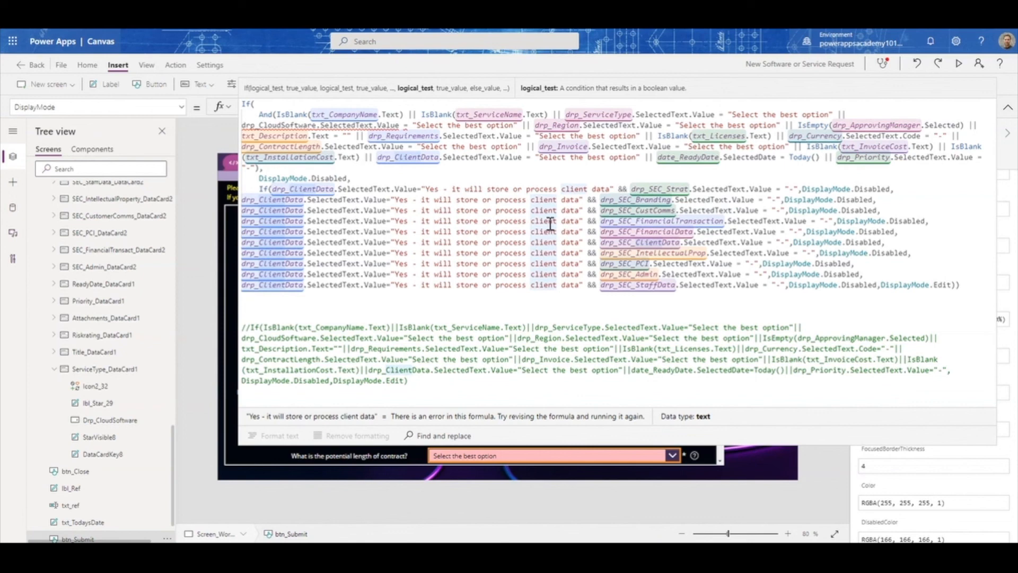
Open the OnSelect formula of the Submit Request button
{"action": "left_click", "coordinate": [182, 107]}
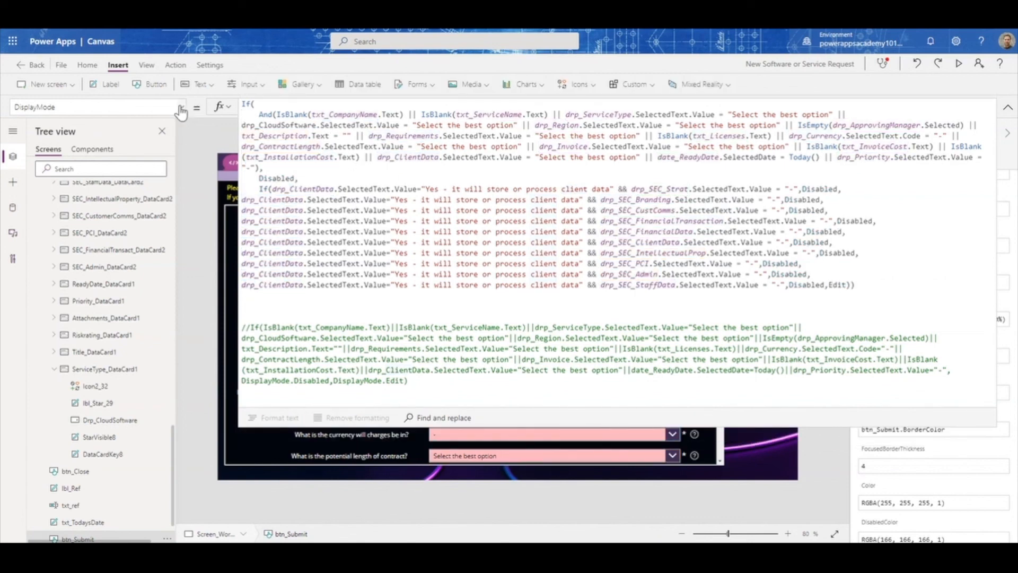
{"action": "left_click", "coordinate": [182, 110]}
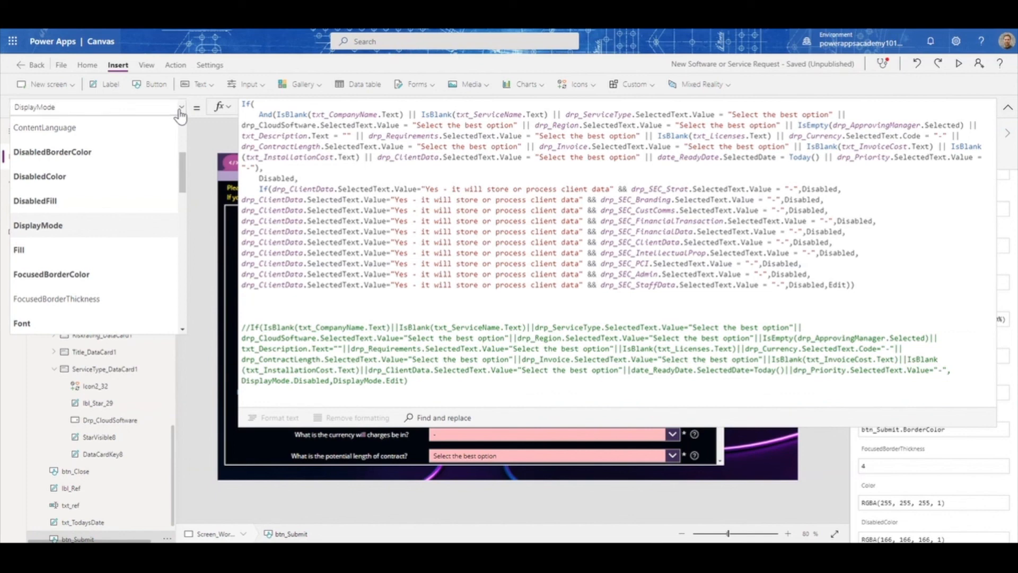
{"action": "left_click", "coordinate": [181, 109]}
{"action": "left_click", "coordinate": [181, 109]}
{"action": "scroll", "coordinate": [184, 198], "scroll_direction": "down", "scroll_amount": 1}
{"action": "left_click_drag", "start_coordinate": [183, 196], "coordinate": [175, 239]}
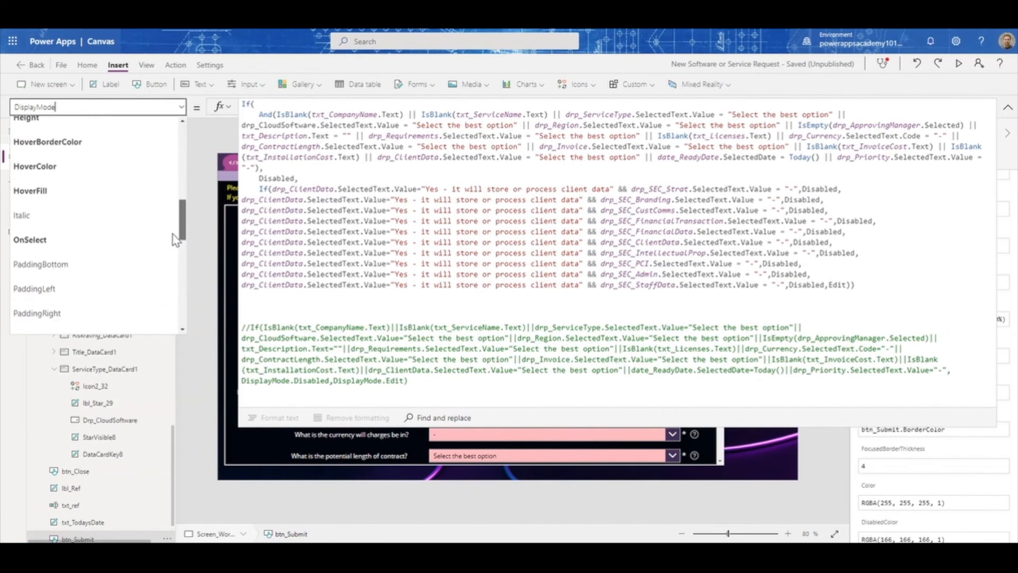
{"action": "left_click", "coordinate": [118, 242]}
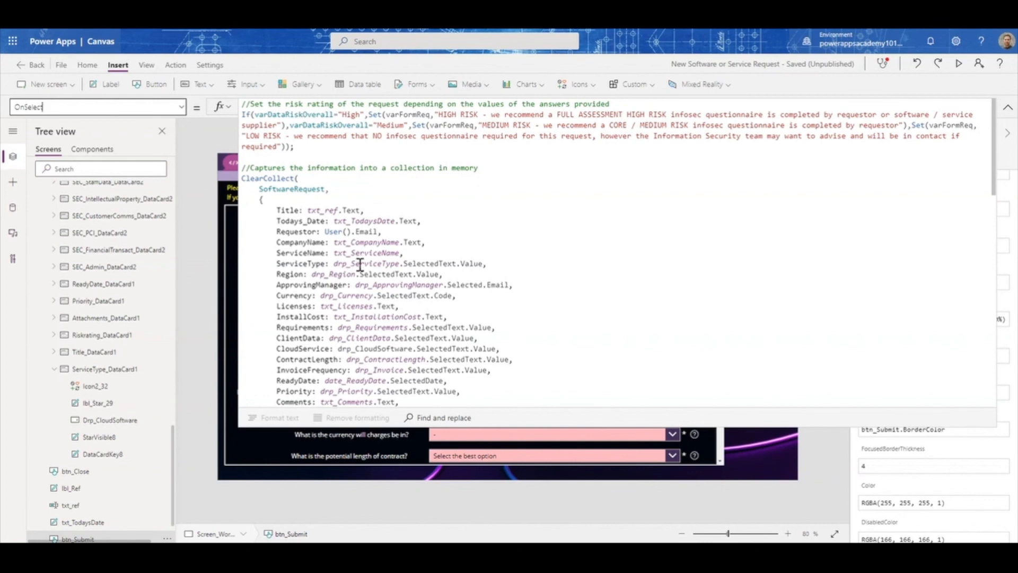
Replace the unrecognized dropdown name on the CloudService line of the Submit button's OnSelect formula with Drp_CloudSoftware
{"action": "scroll", "coordinate": [386, 294], "scroll_direction": "down", "scroll_amount": 1}
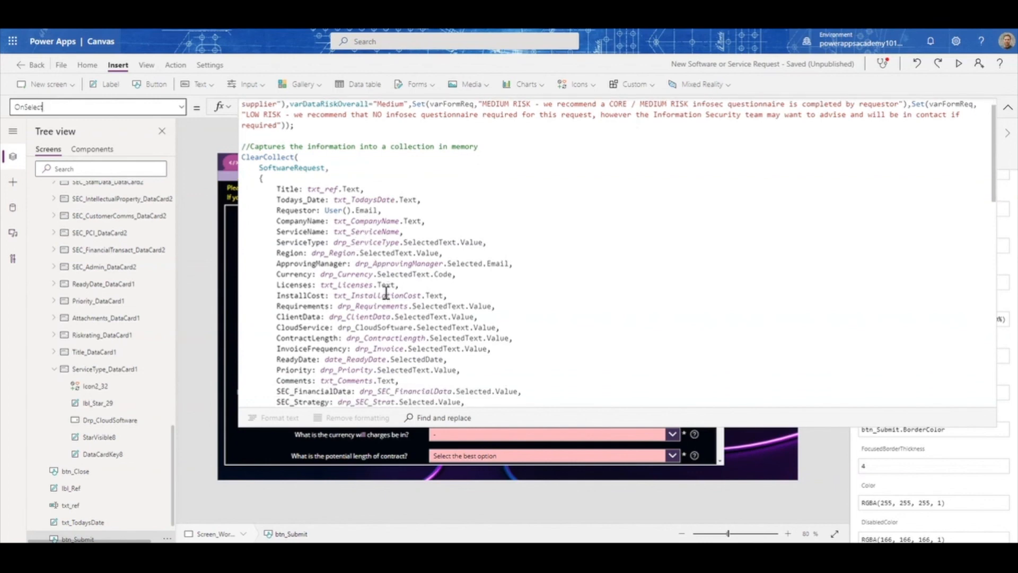
{"action": "mouse_move", "coordinate": [405, 326]}
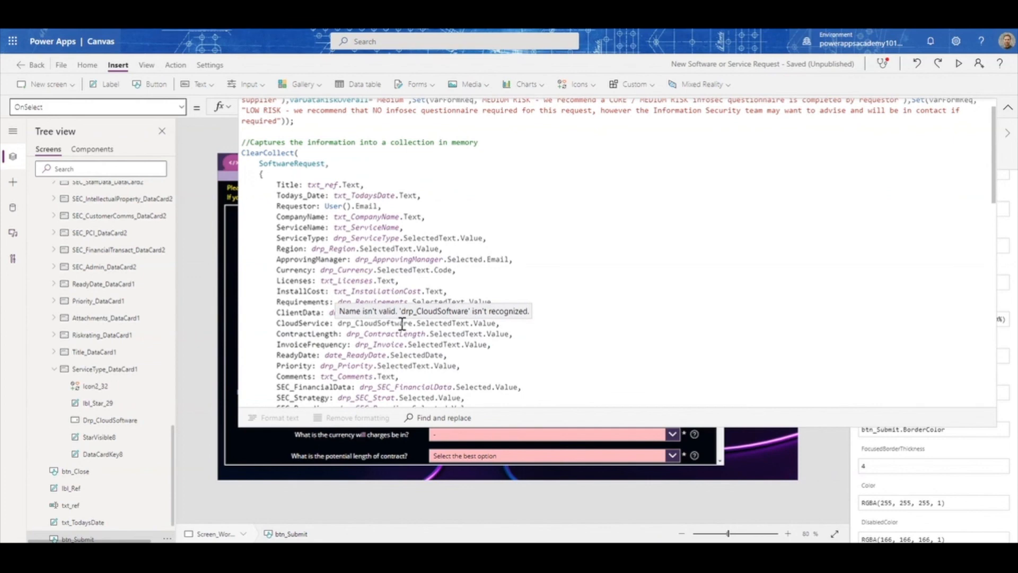
{"action": "left_click", "coordinate": [402, 323]}
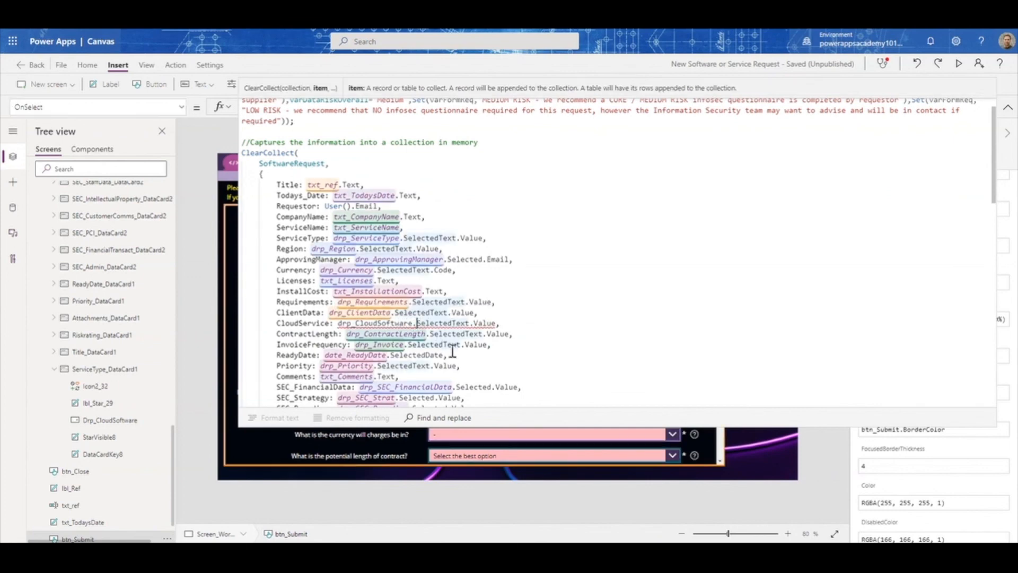
{"action": "key", "text": "BackSpace"}
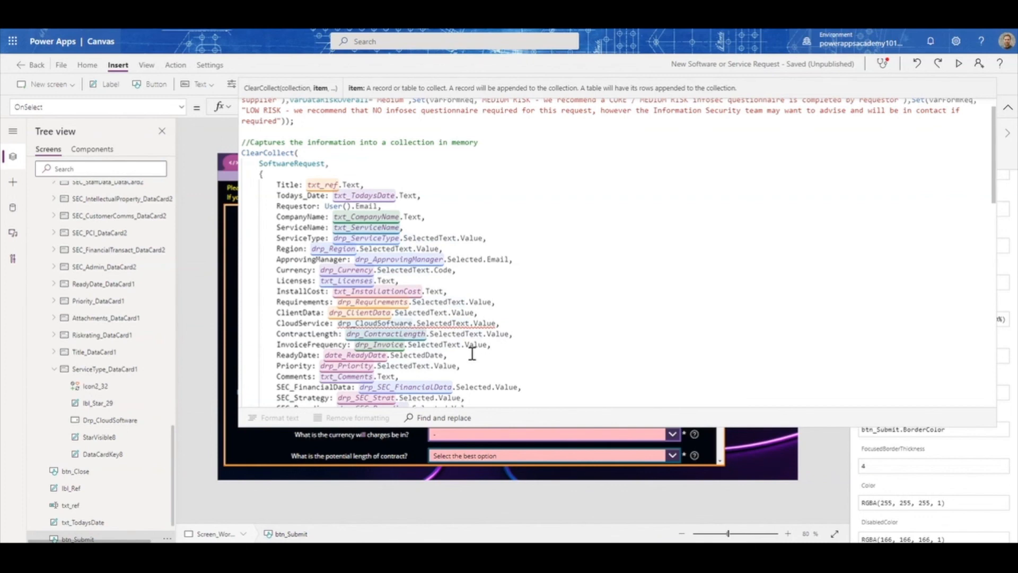
{"action": "key", "text": "BackSpace"}
{"action": "key", "text": "BackSpace"}
{"action": "key", "text": "BackSpace"}
{"action": "key", "text": "BackSpace"}
{"action": "key", "text": "BackSpace"}
{"action": "key", "text": "BackSpace"}
{"action": "key", "text": "BackSpace"}
{"action": "key", "text": "BackSpace"}
{"action": "key", "text": "BackSpace"}
{"action": "key", "text": "BackSpace"}
{"action": "key", "text": "BackSpace"}
{"action": "key", "text": "BackSpace"}
{"action": "key", "text": "BackSpace"}
{"action": "key", "text": "BackSpace"}
{"action": "key", "text": "BackSpace"}
{"action": "key", "text": "BackSpace"}
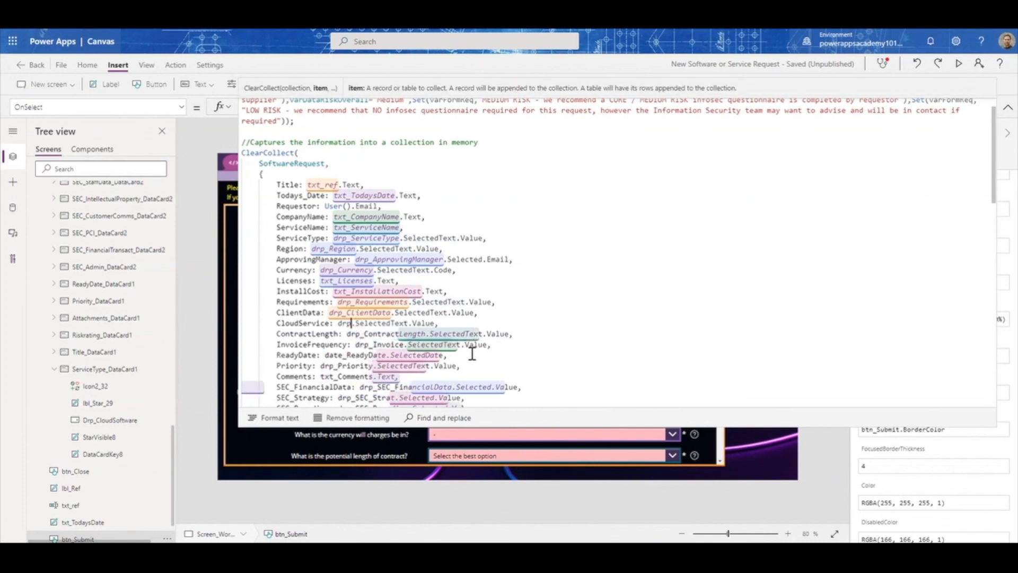
{"action": "key", "text": "BackSpace"}
{"action": "type", "text": "Dr"}
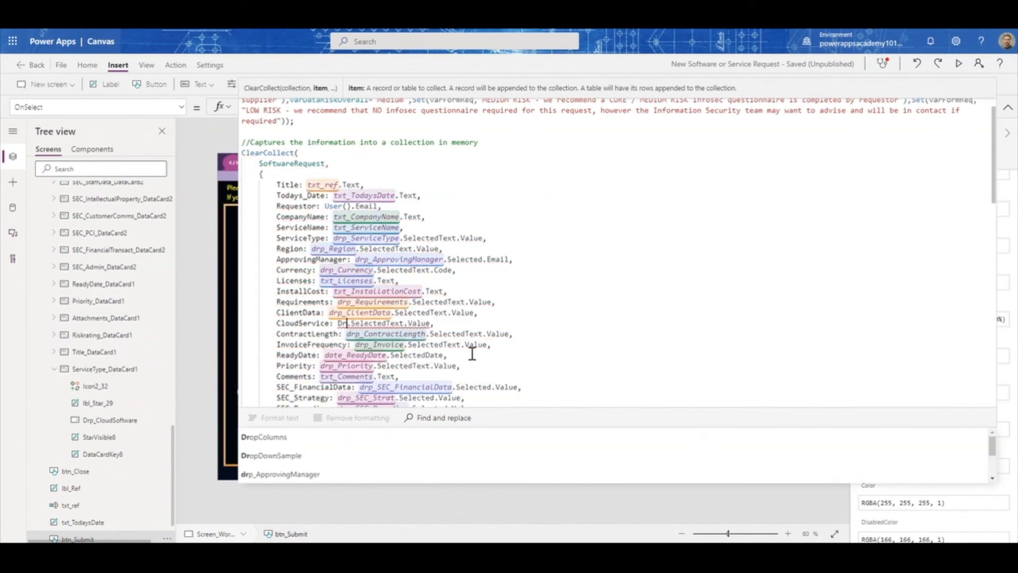
{"action": "scroll", "coordinate": [466, 464], "scroll_direction": "down", "scroll_amount": 1}
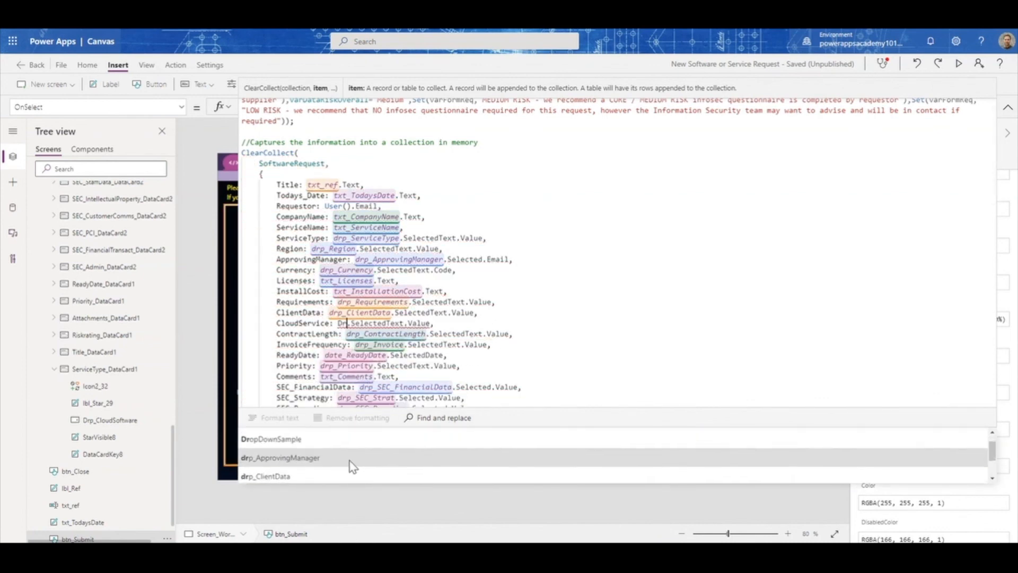
{"action": "scroll", "coordinate": [350, 467], "scroll_direction": "down", "scroll_amount": 1}
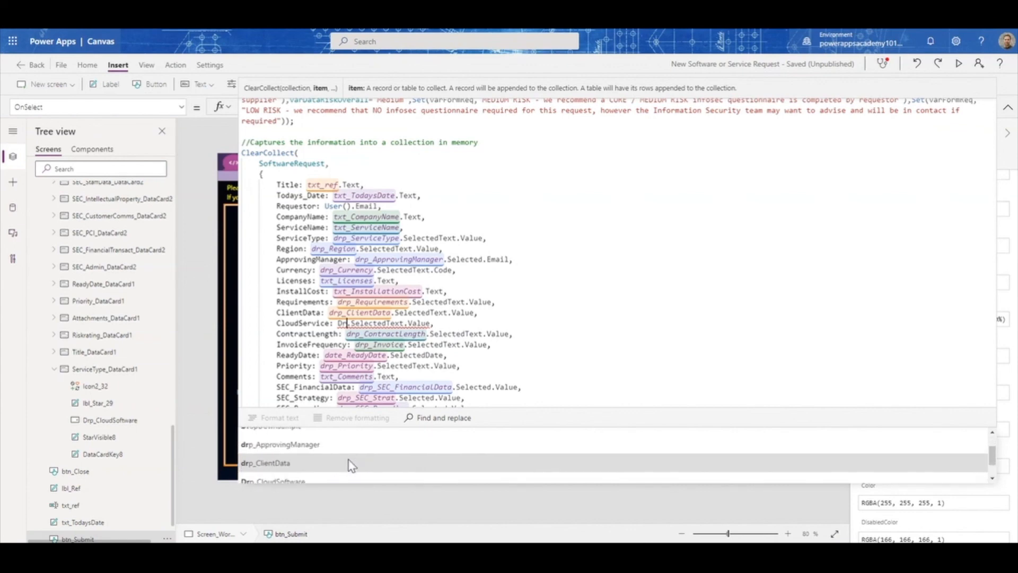
{"action": "scroll", "coordinate": [349, 465], "scroll_direction": "down", "scroll_amount": 1}
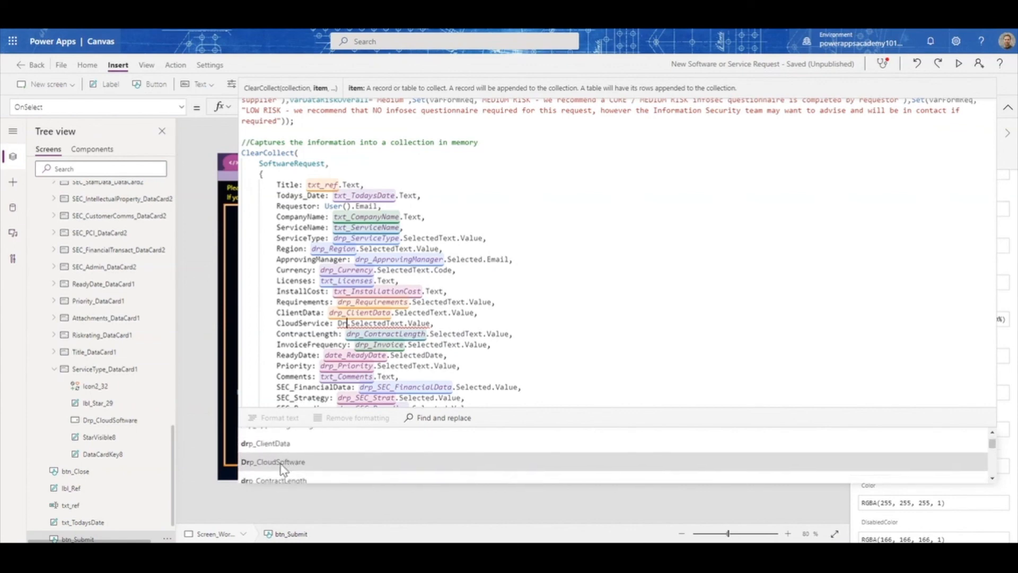
{"action": "left_click", "coordinate": [280, 463]}
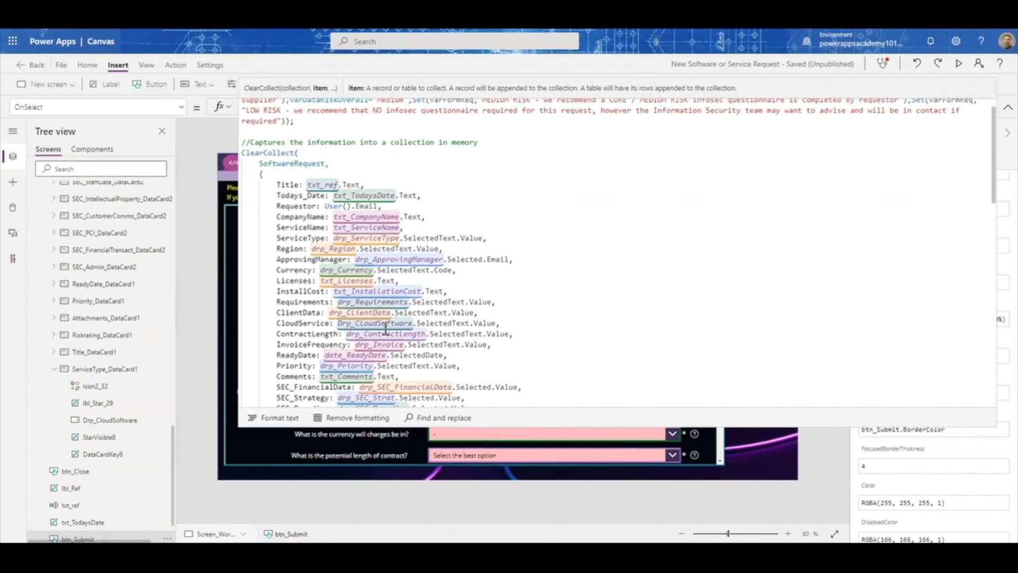
Change the dropdown reference on the CloudService line back to the lowercase spelling drp_CloudSoftware
{"action": "left_click", "coordinate": [341, 324]}
{"action": "type", "text": "d"}
{"action": "key", "text": "Delete"}
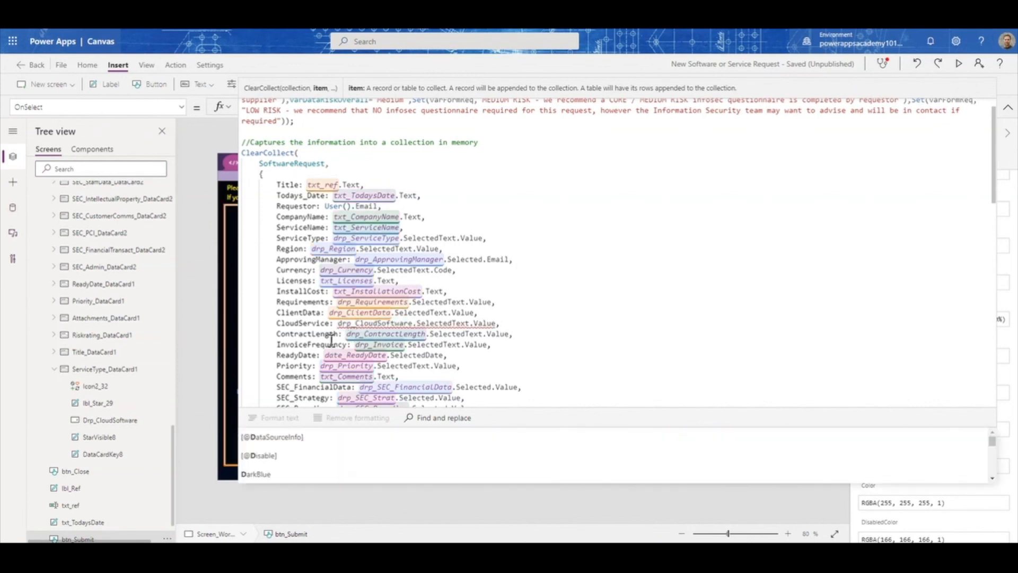
Rename the dropdown in the ServiceType card to drp_CloudSoftware and collapse the formula editor
{"action": "scroll", "coordinate": [113, 431], "scroll_direction": "down", "scroll_amount": 2}
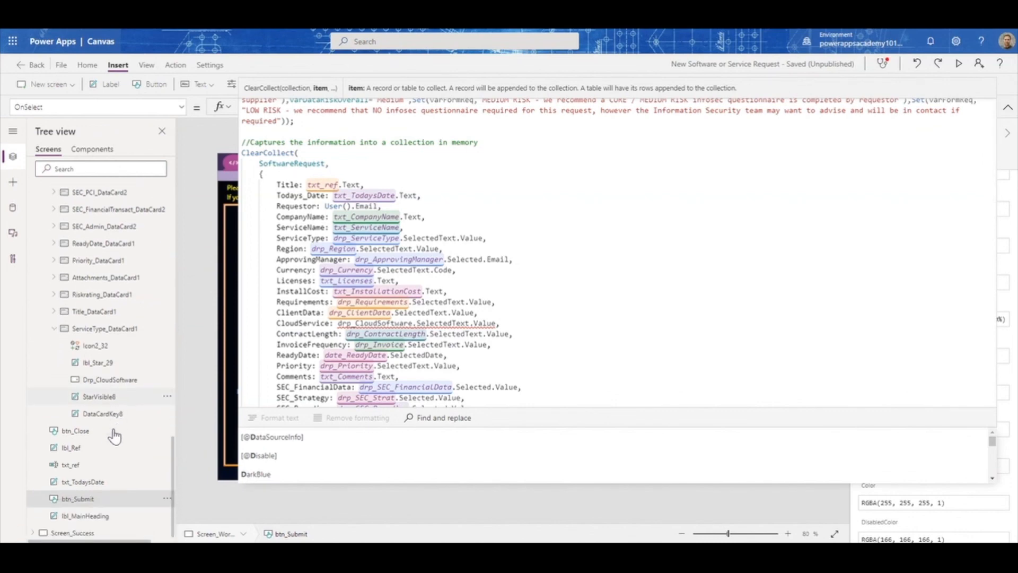
{"action": "left_click", "coordinate": [96, 368]}
{"action": "right_click", "coordinate": [95, 368]}
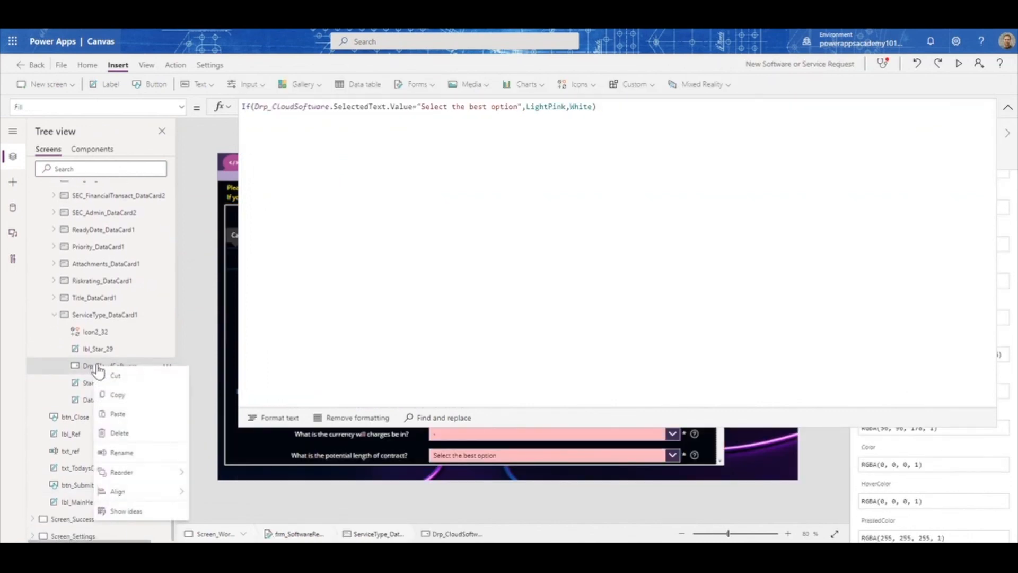
{"action": "left_click", "coordinate": [122, 460]}
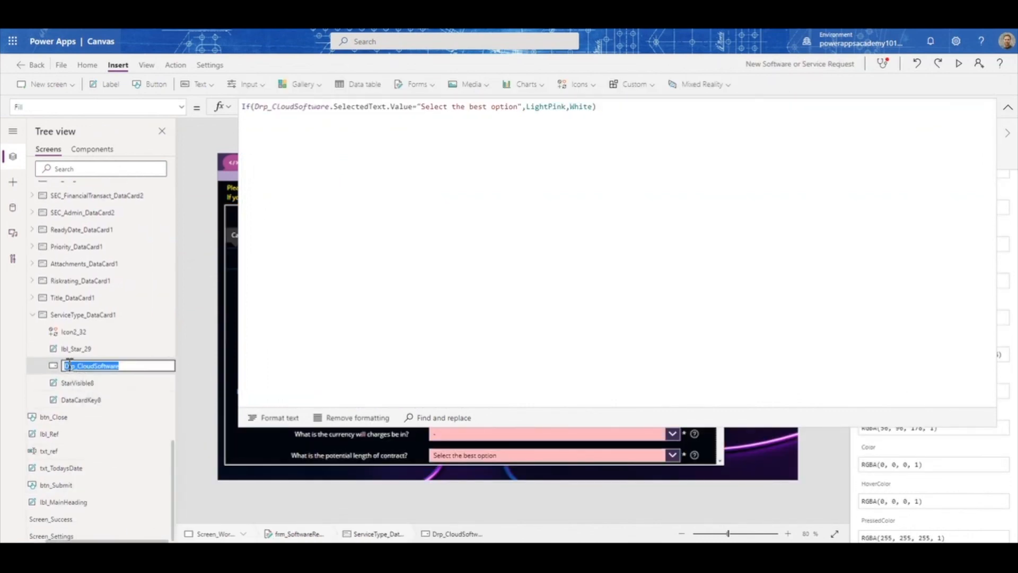
{"action": "left_click", "coordinate": [65, 366]}
{"action": "key", "text": "Delete"}
{"action": "type", "text": "d"}
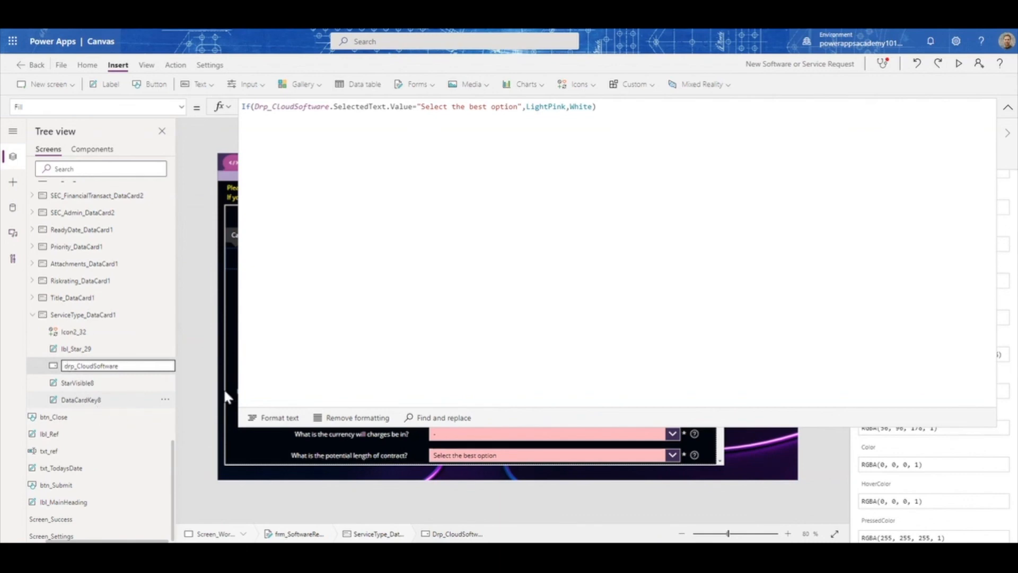
{"action": "key", "text": "Return"}
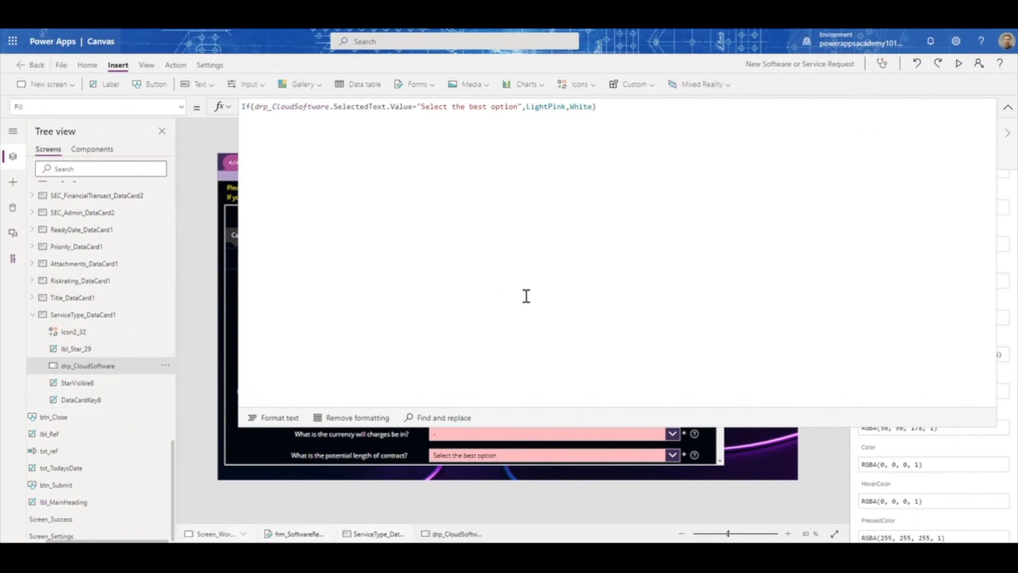
{"action": "left_click", "coordinate": [1004, 108]}
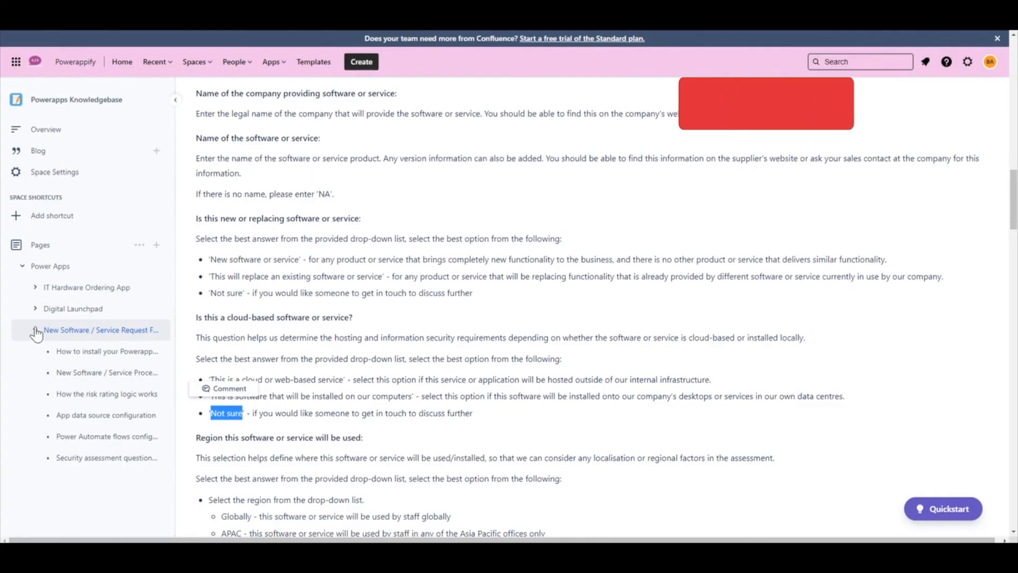
Open the "How to install your Powerappify template" page in the Confluence knowledge base and skim its SharePoint list setup instructions
{"action": "left_click", "coordinate": [80, 354]}
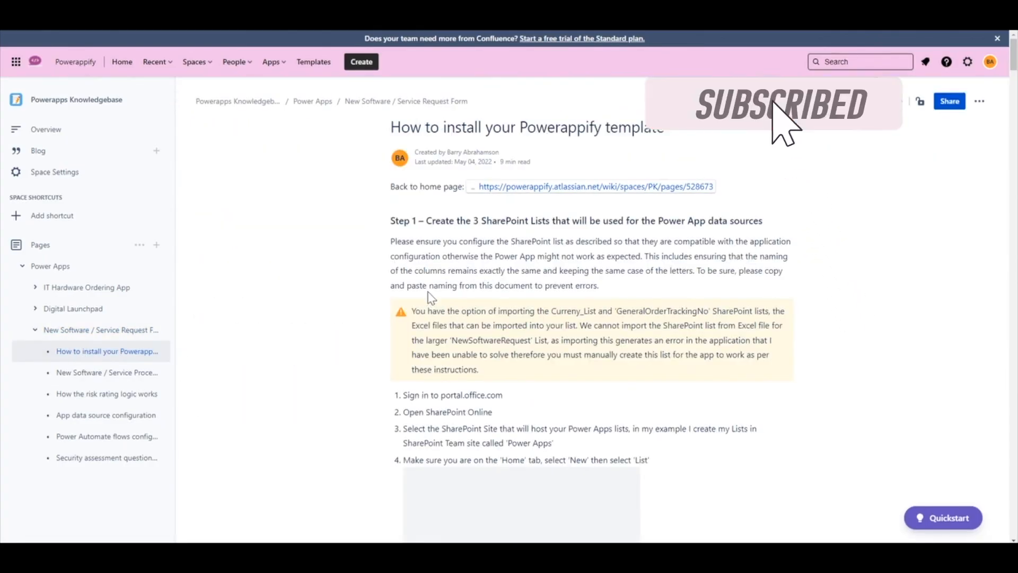
{"action": "scroll", "coordinate": [436, 296], "scroll_direction": "down", "scroll_amount": 10}
{"action": "scroll", "coordinate": [436, 296], "scroll_direction": "down", "scroll_amount": 20}
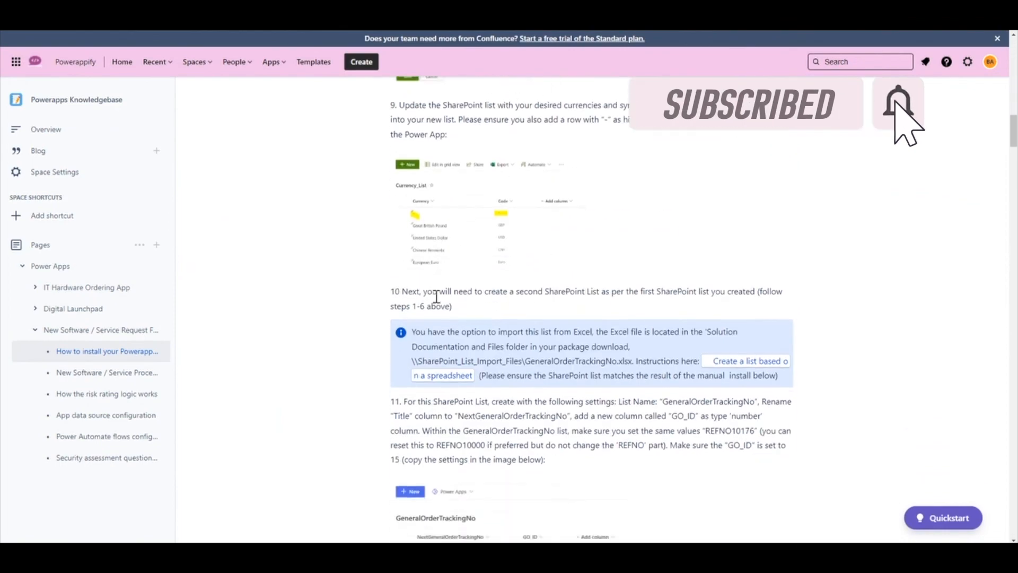
{"action": "scroll", "coordinate": [443, 301], "scroll_direction": "up", "scroll_amount": 18}
{"action": "scroll", "coordinate": [443, 301], "scroll_direction": "up", "scroll_amount": 12}
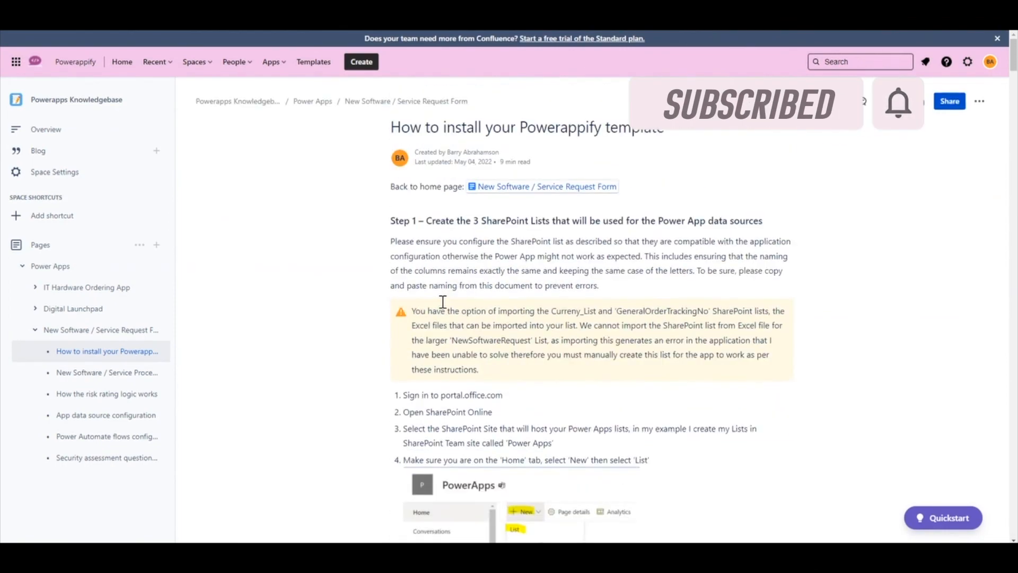